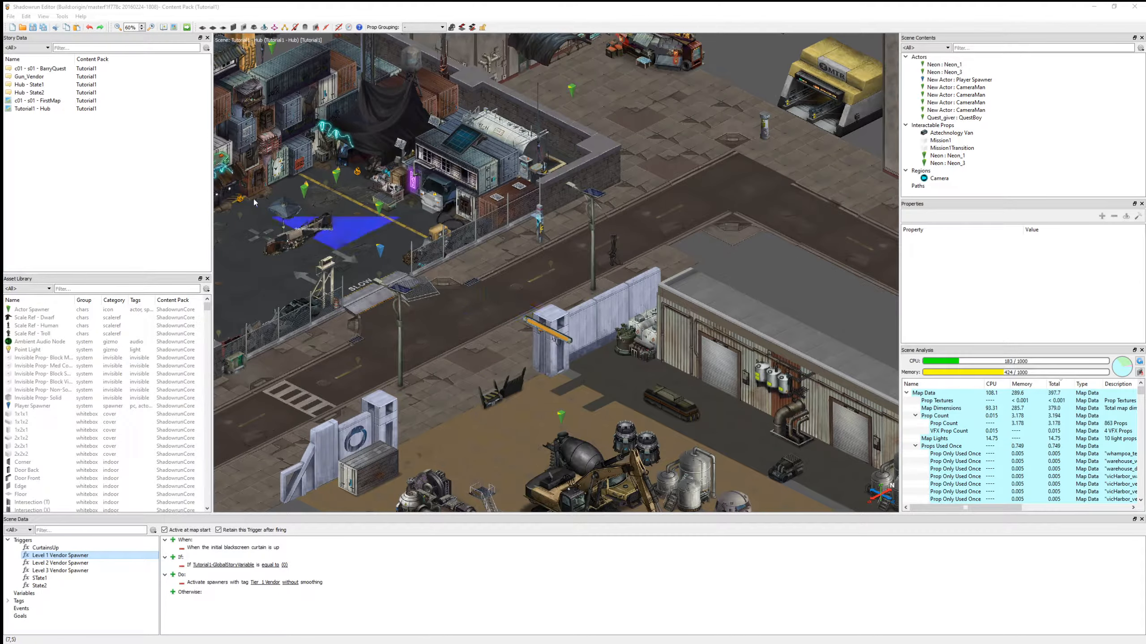
Open the c01 - s01 - FirstMap scene and inspect the Barry actor's placement and properties.
double_click(38, 101)
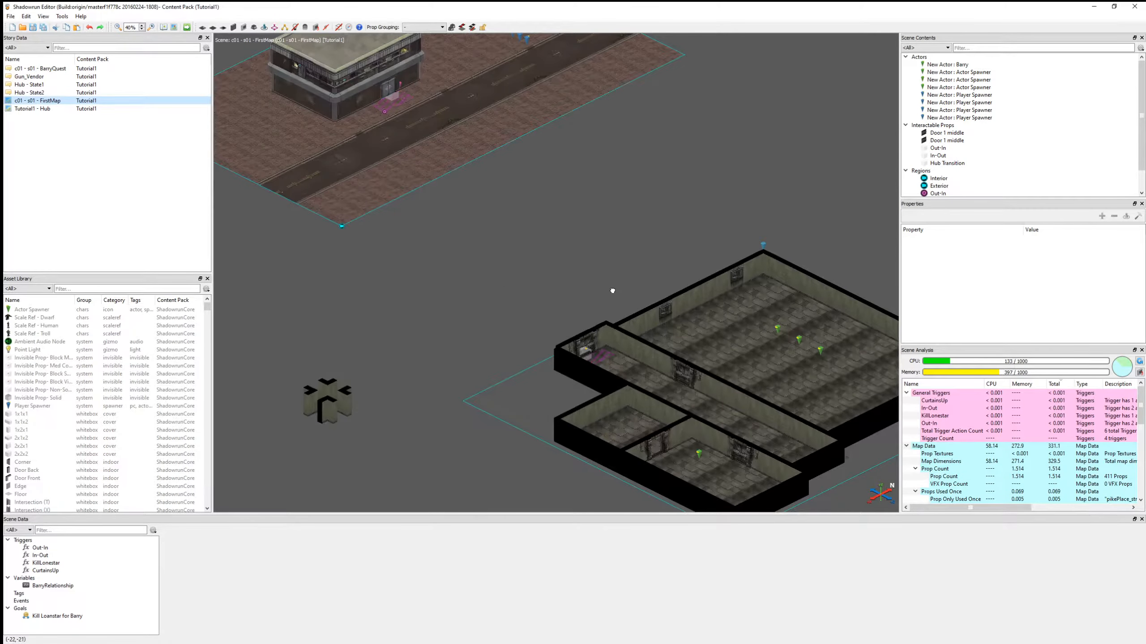
middle_click_drag(462, 205, 436, 223)
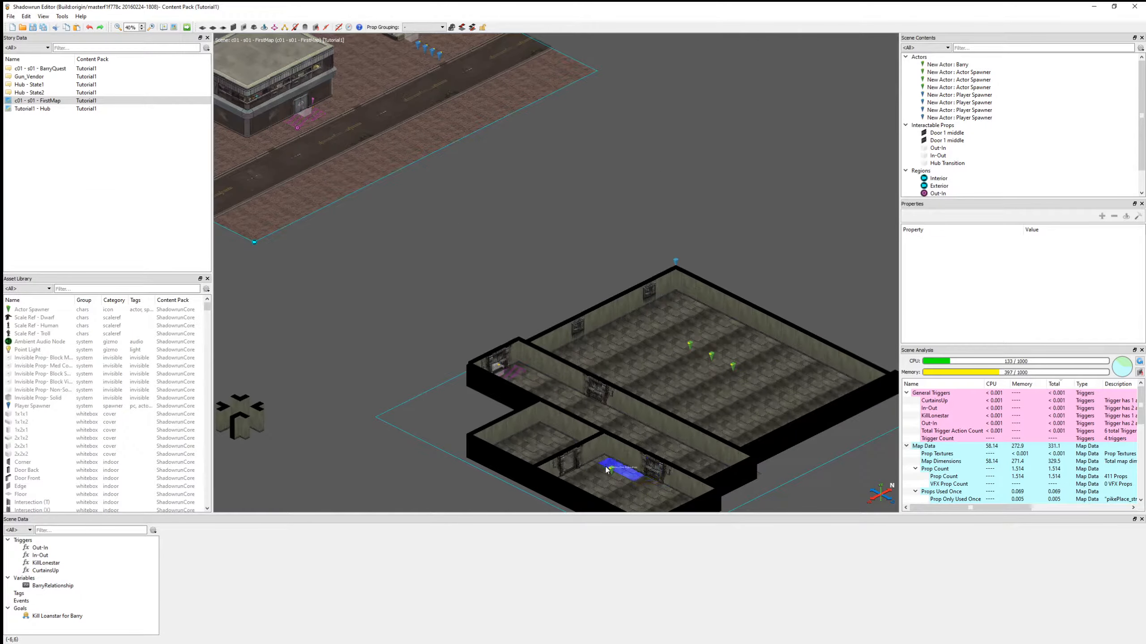
left_click(661, 312)
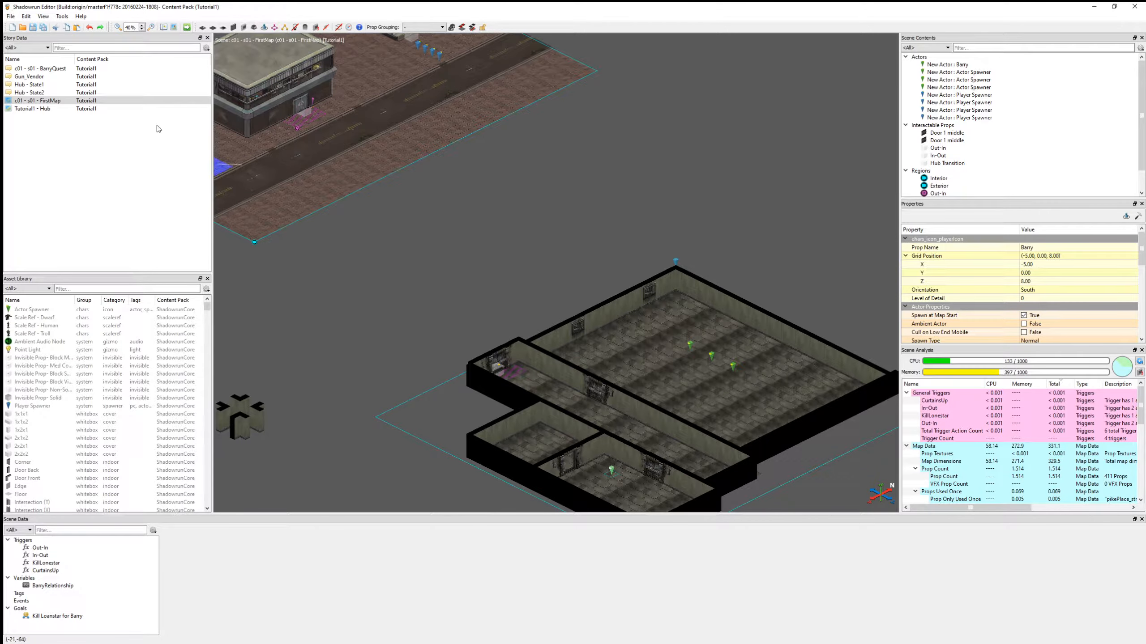
Open the Tutorial1 - Hub scene and examine the container yard and its Player Spawner.
double_click(32, 108)
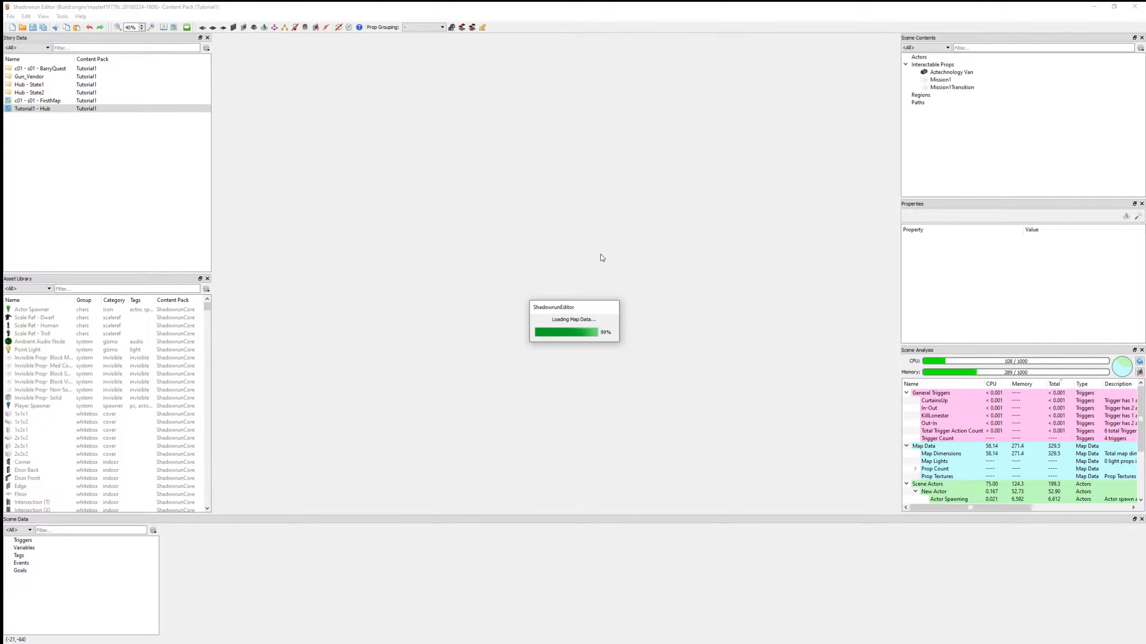
scroll(505, 243, "down", 3)
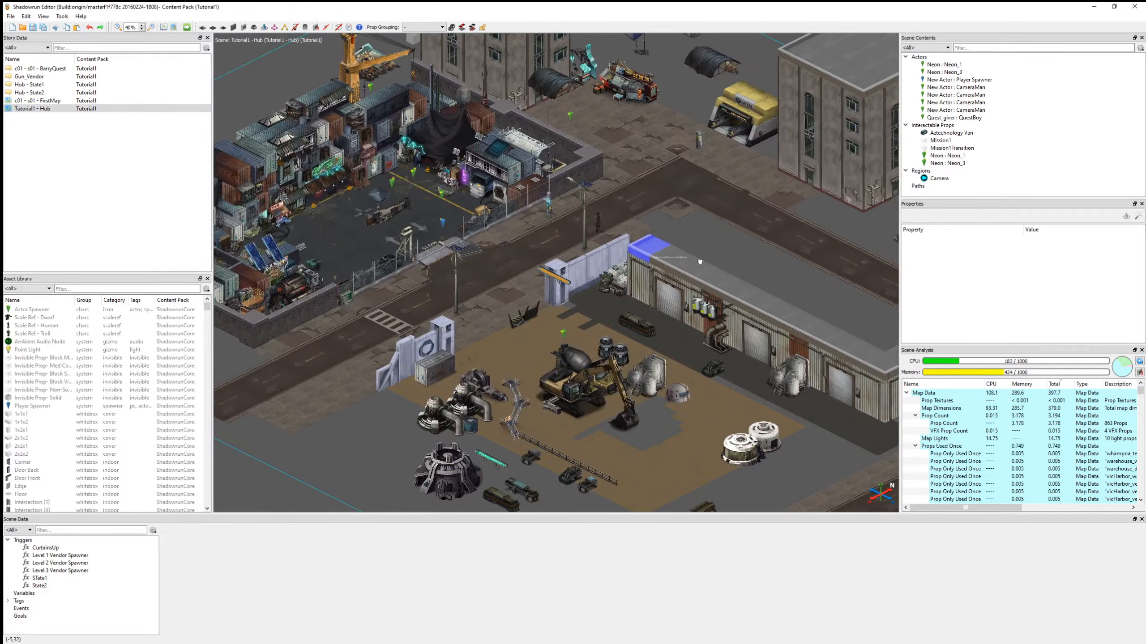
scroll(753, 291, "up", 1)
middle_click_drag(699, 262, 769, 303)
middle_click_drag(623, 198, 645, 160)
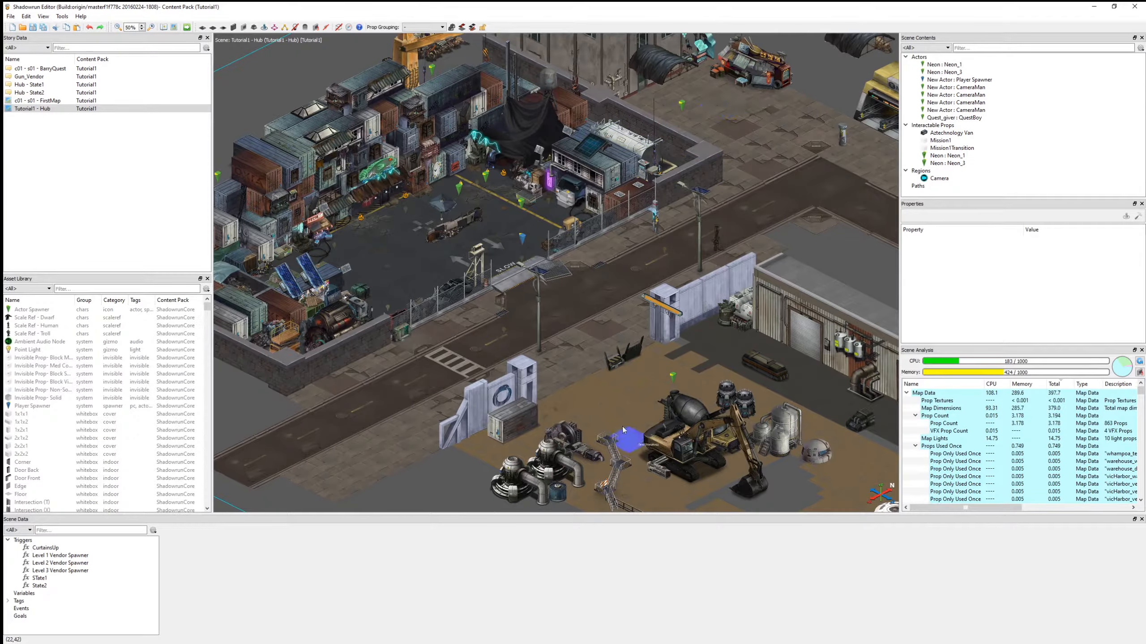
scroll(524, 250, "up", 3)
mouse_move(524, 248)
middle_mouse_down()
mouse_move(616, 388)
mouse_move(541, 280)
middle_mouse_up()
scroll(621, 335, "up", 2)
left_click(541, 280)
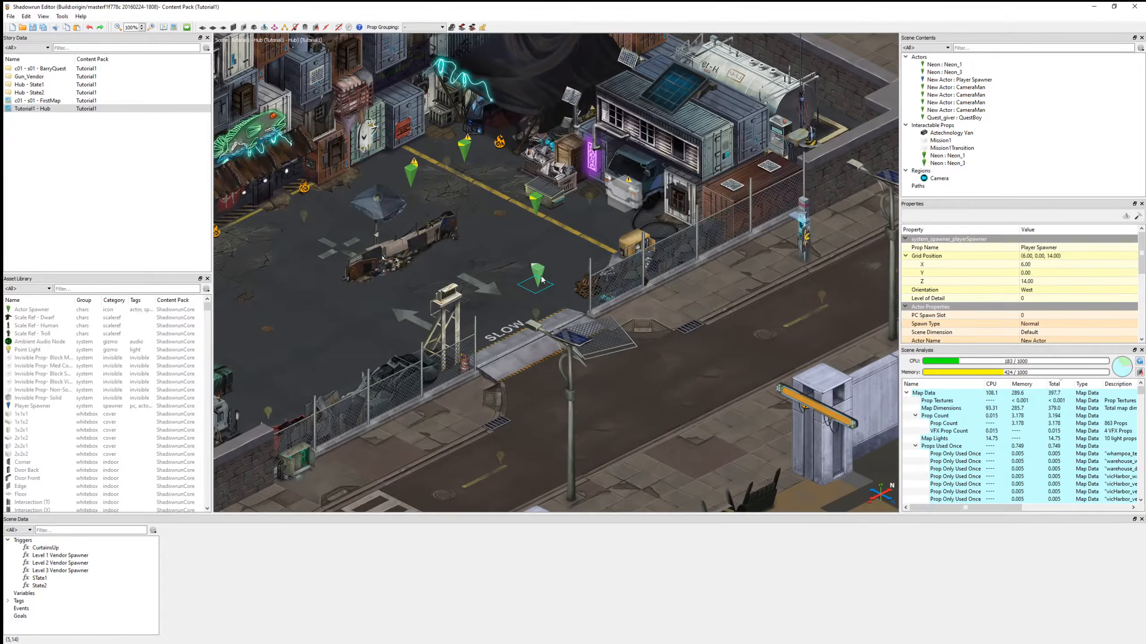
scroll(542, 280, "up", 3)
scroll(541, 280, "down", 5)
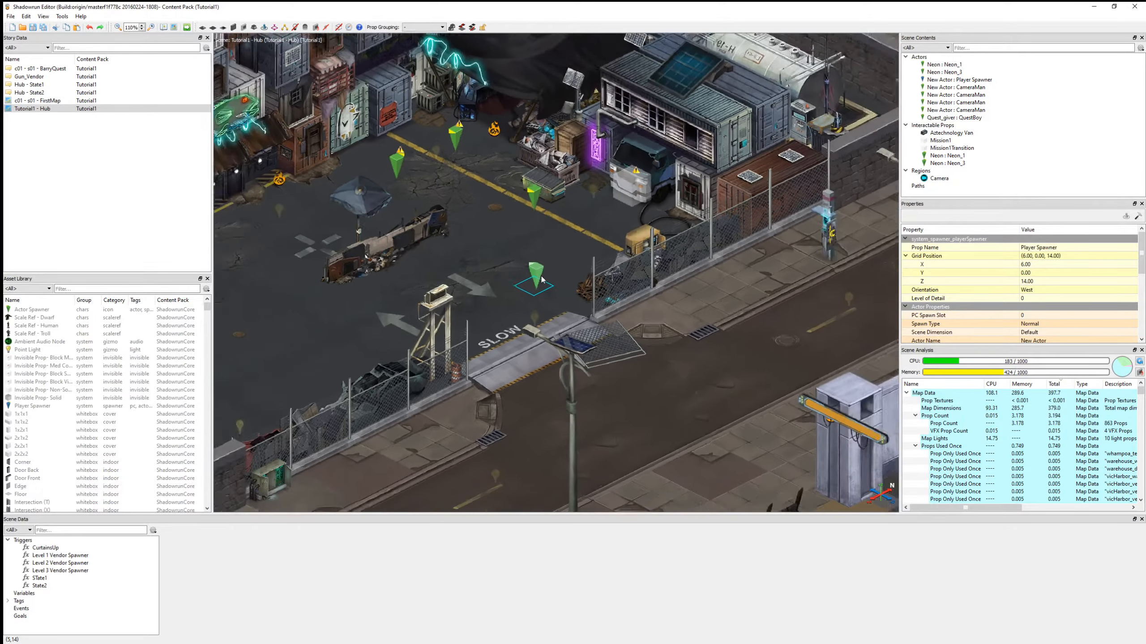
scroll(547, 263, "up", 2)
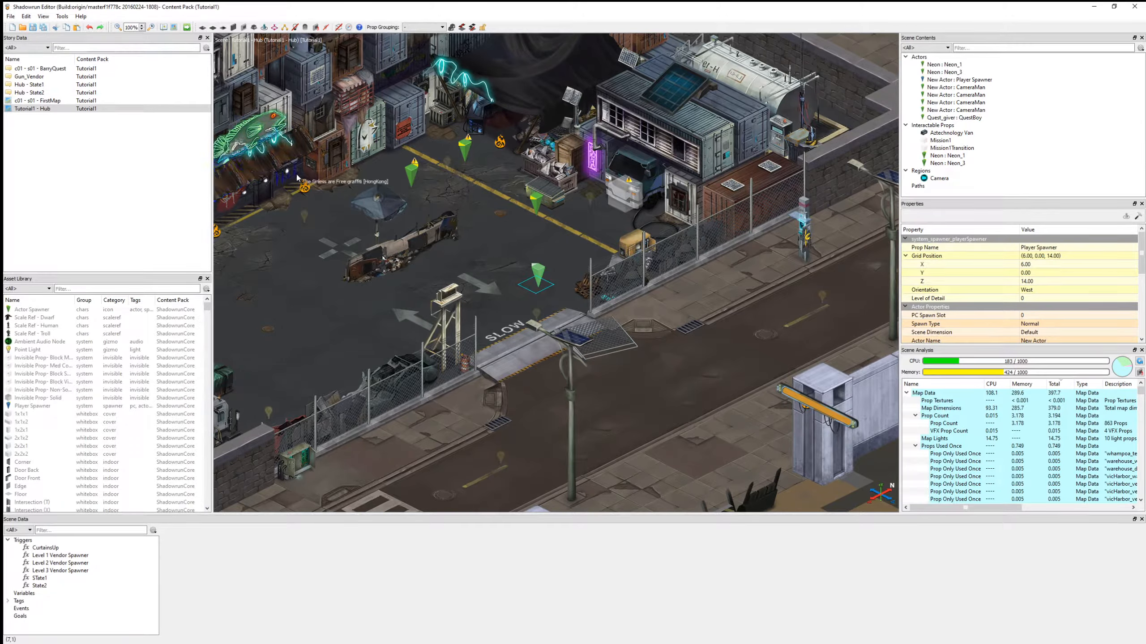
scroll(368, 209, "down", 1)
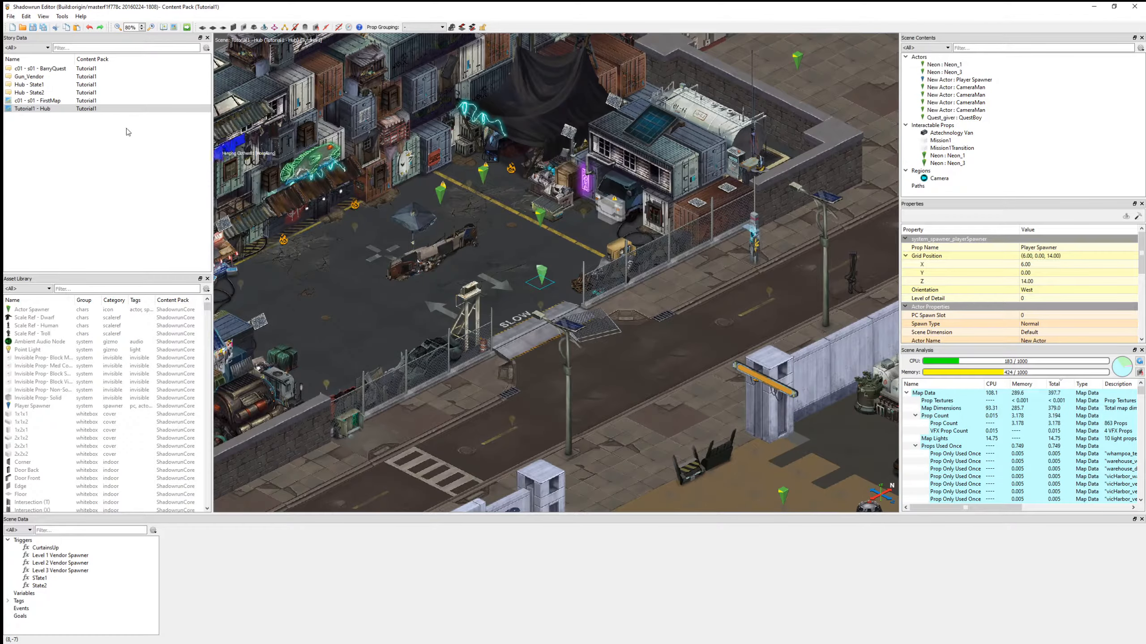
Reload the Tutorial1 - Hub scene and survey the layout of the whole hub map.
double_click(69, 111)
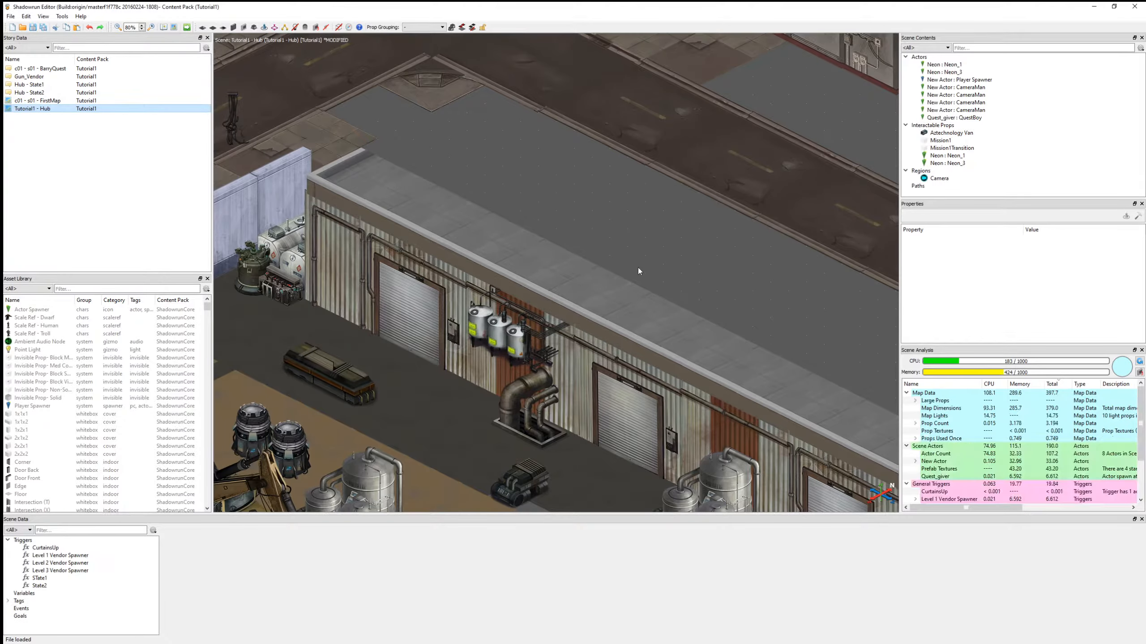
scroll(551, 253, "down", 2)
scroll(555, 280, "down", 2)
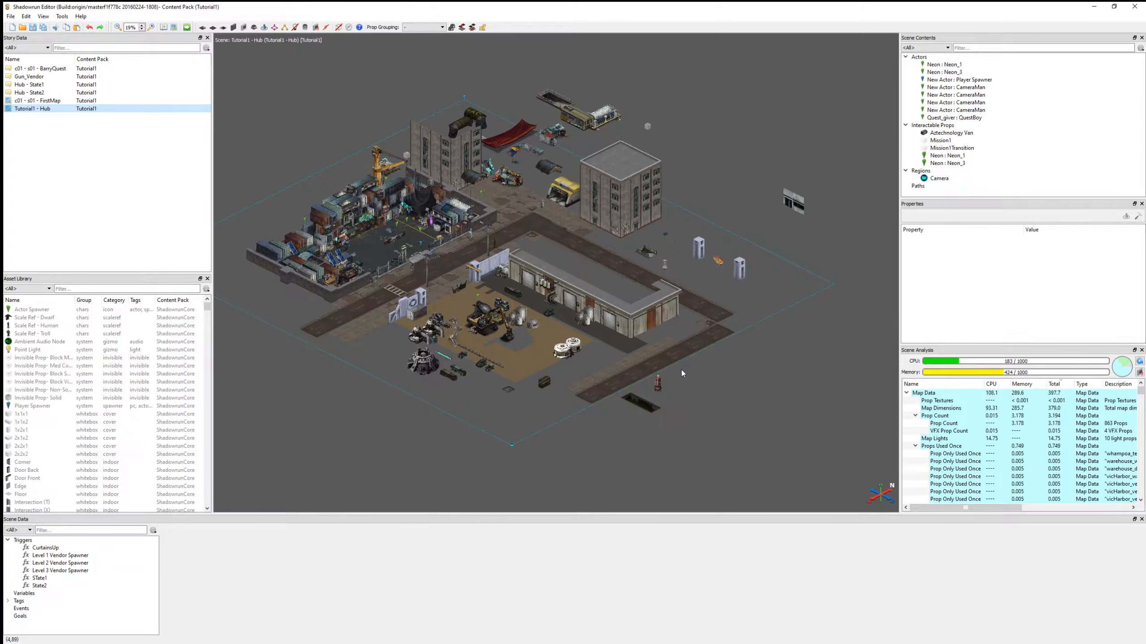
scroll(681, 370, "up", 6)
scroll(681, 370, "down", 3)
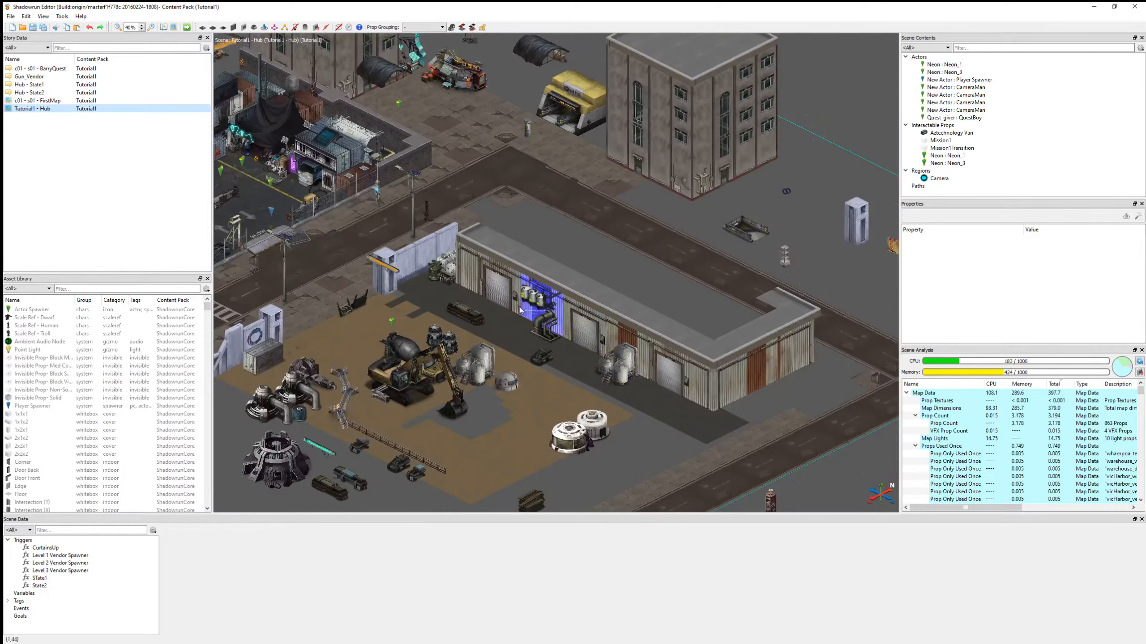
middle_click_drag(508, 294, 575, 331)
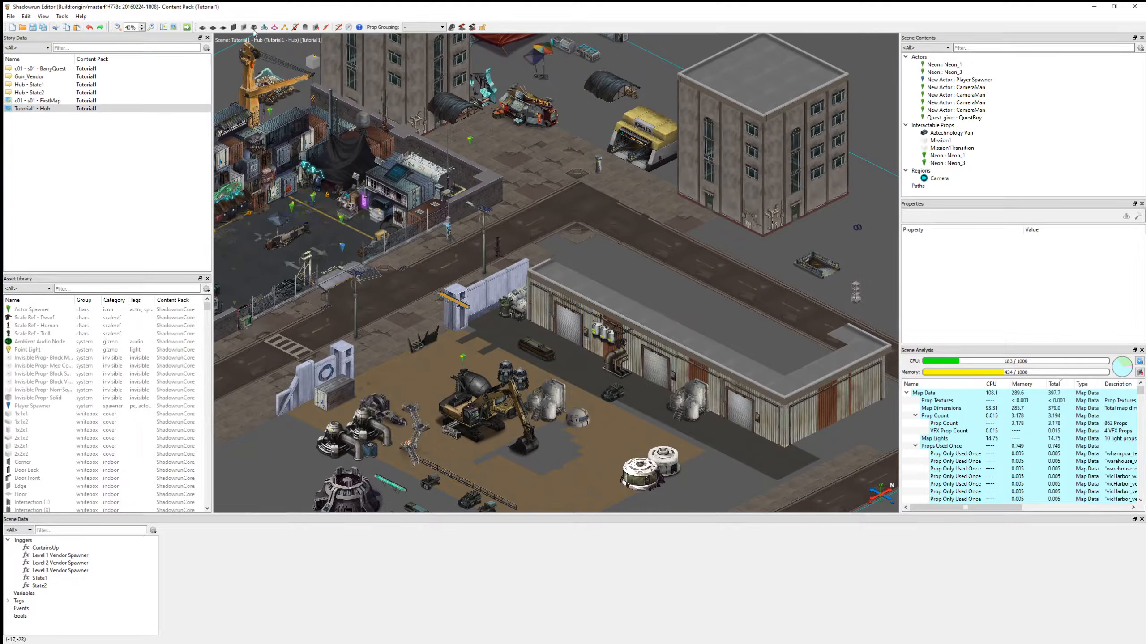
Review the content pack's story variables and the types available for a new variable without adding one.
left_click(163, 28)
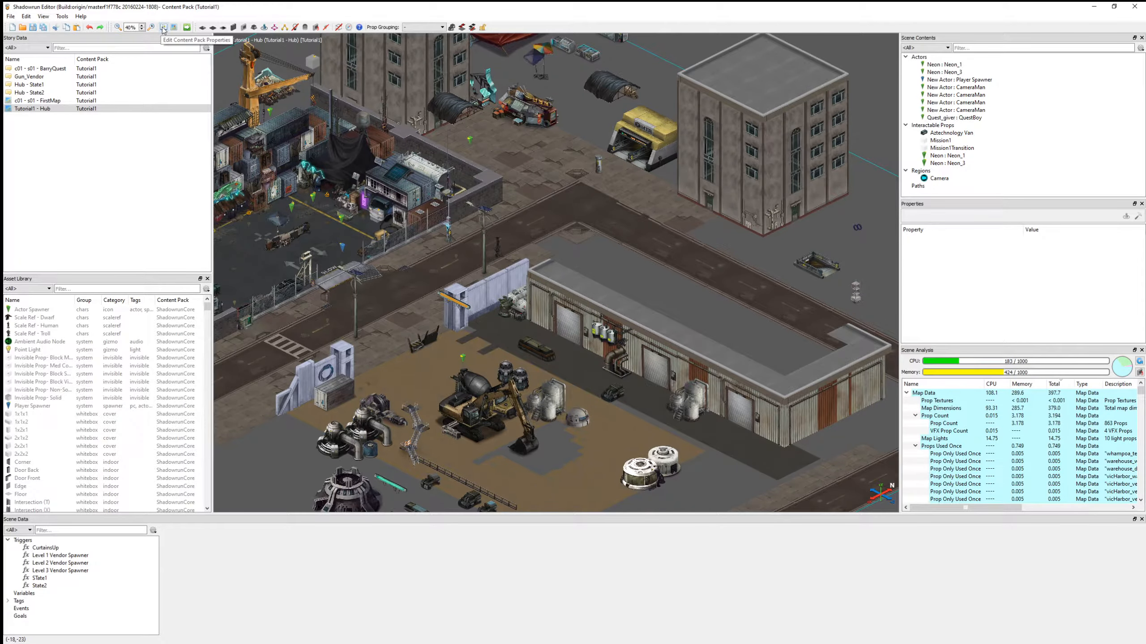
left_click(163, 28)
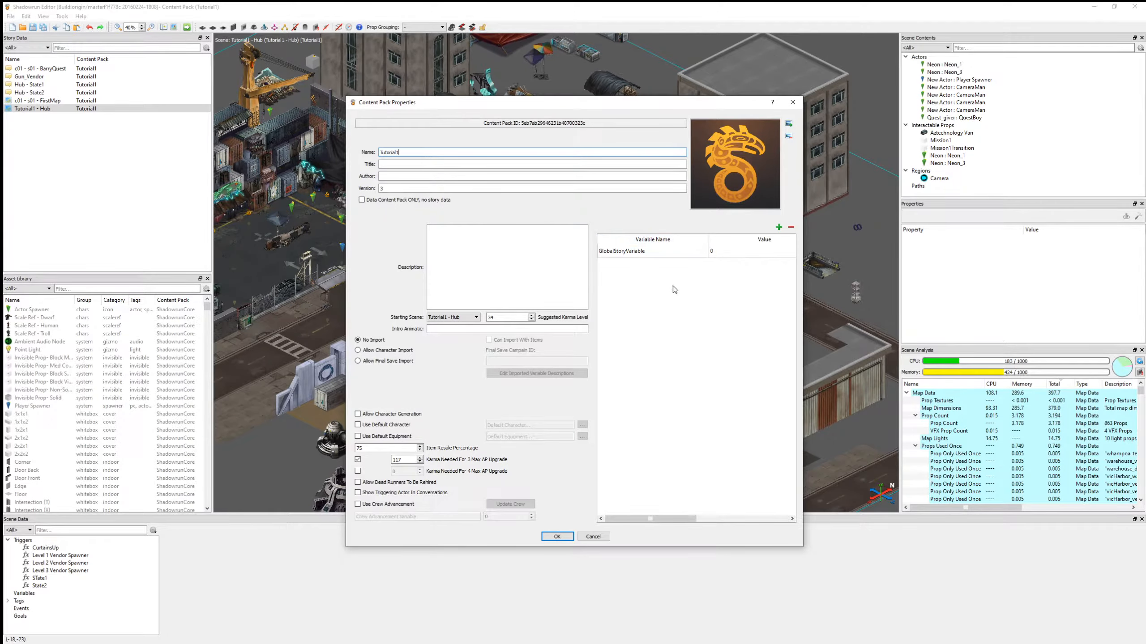
left_click(778, 227)
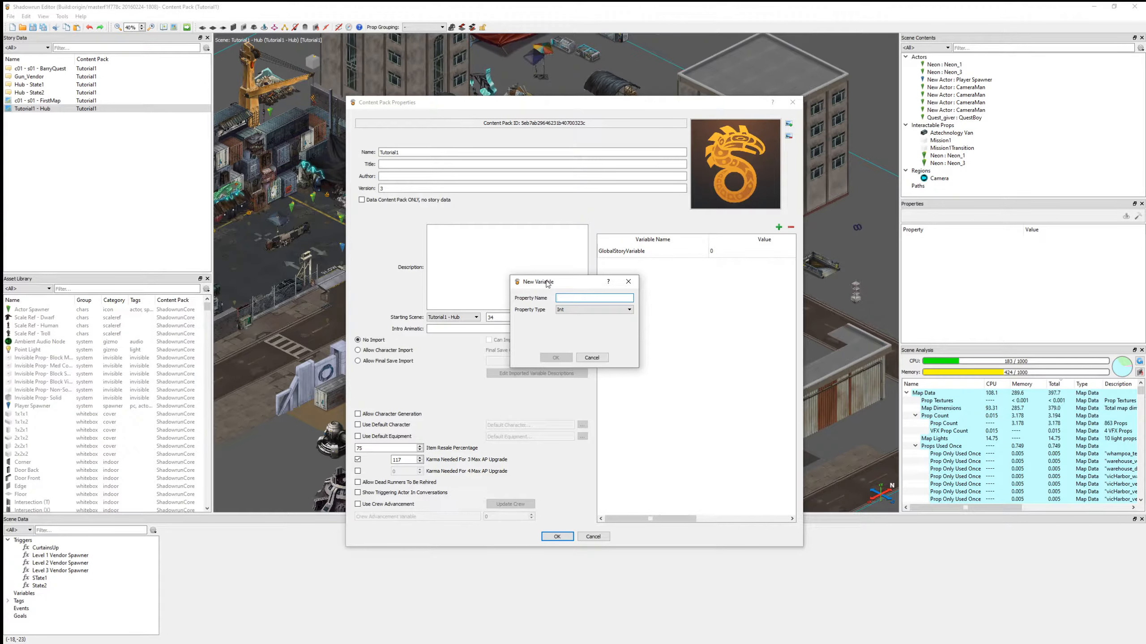
left_click(587, 310)
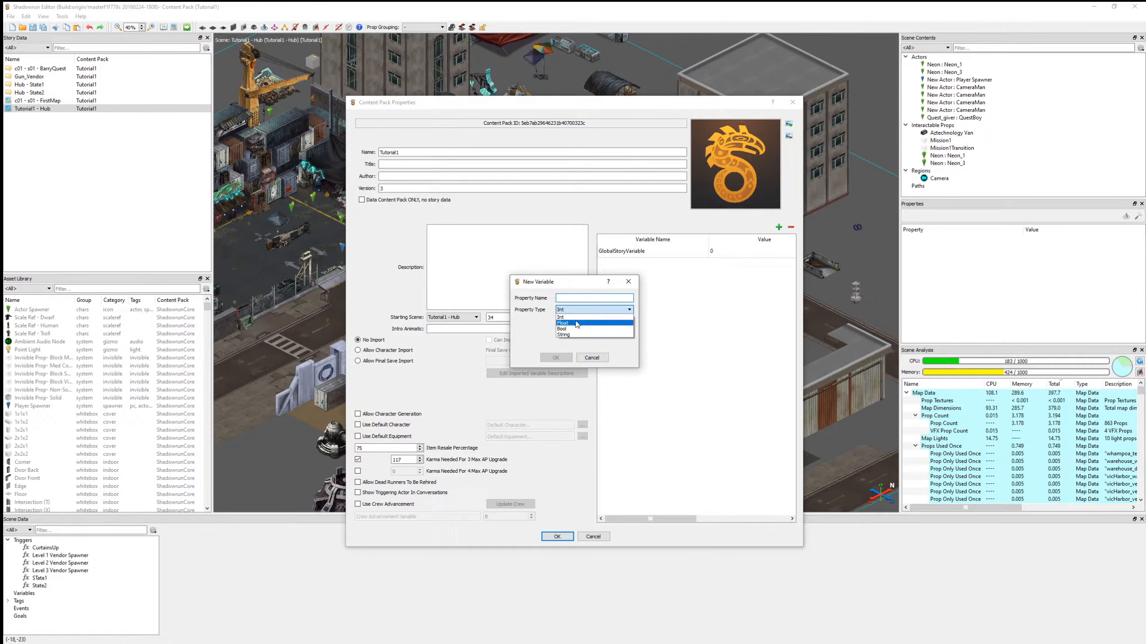
left_click(579, 318)
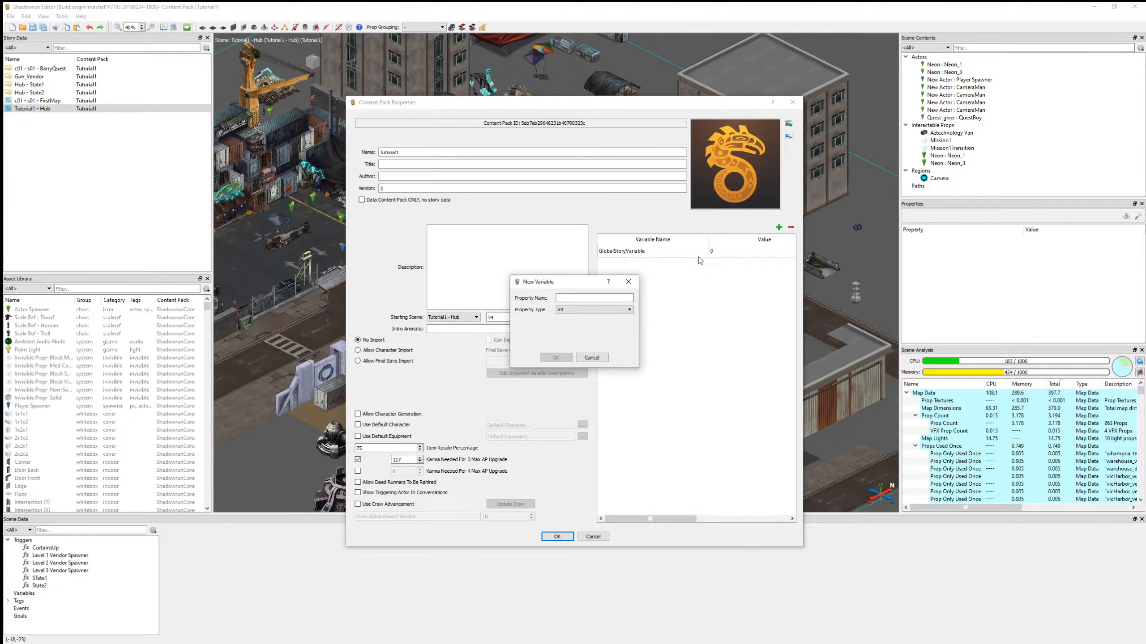
left_click(604, 357)
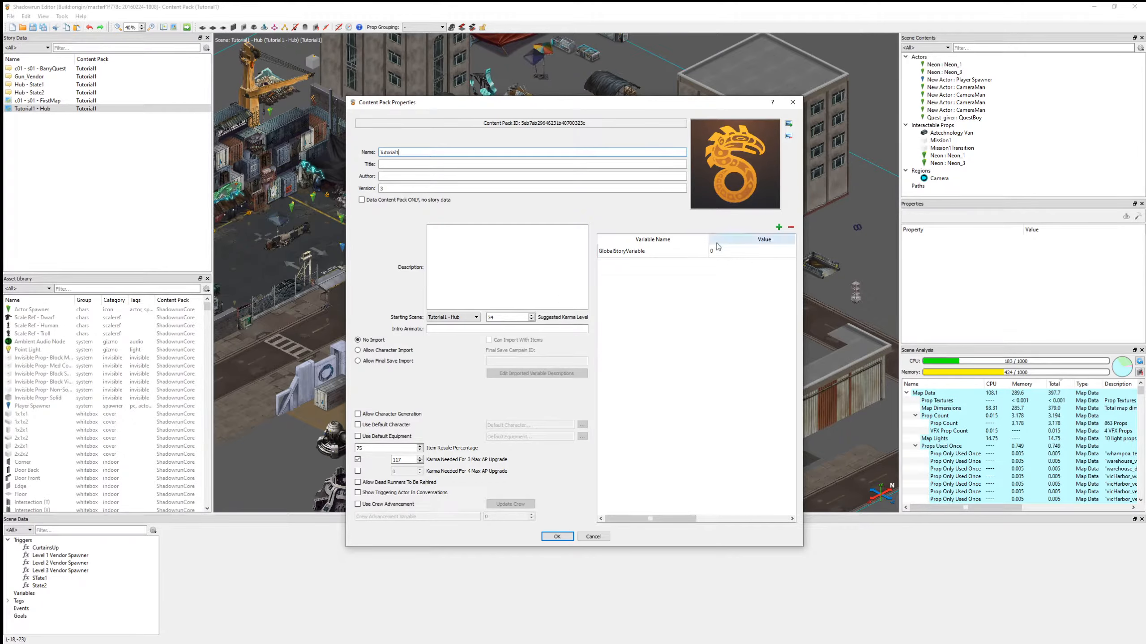
left_click(558, 537)
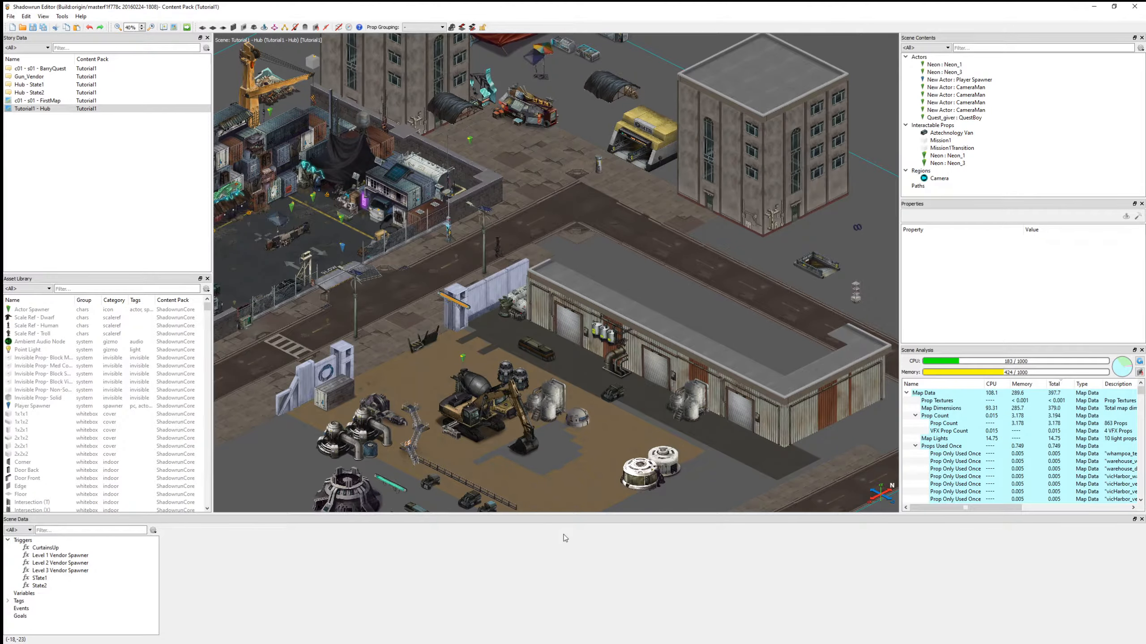
Place an Actor Spawner in the container yard between the makeshift barricade and the player spawner.
scroll(358, 275, "up", 5)
middle_click_drag(377, 230, 906, 363)
scroll(628, 361, "up", 6)
middle_click_drag(628, 368, 588, 262)
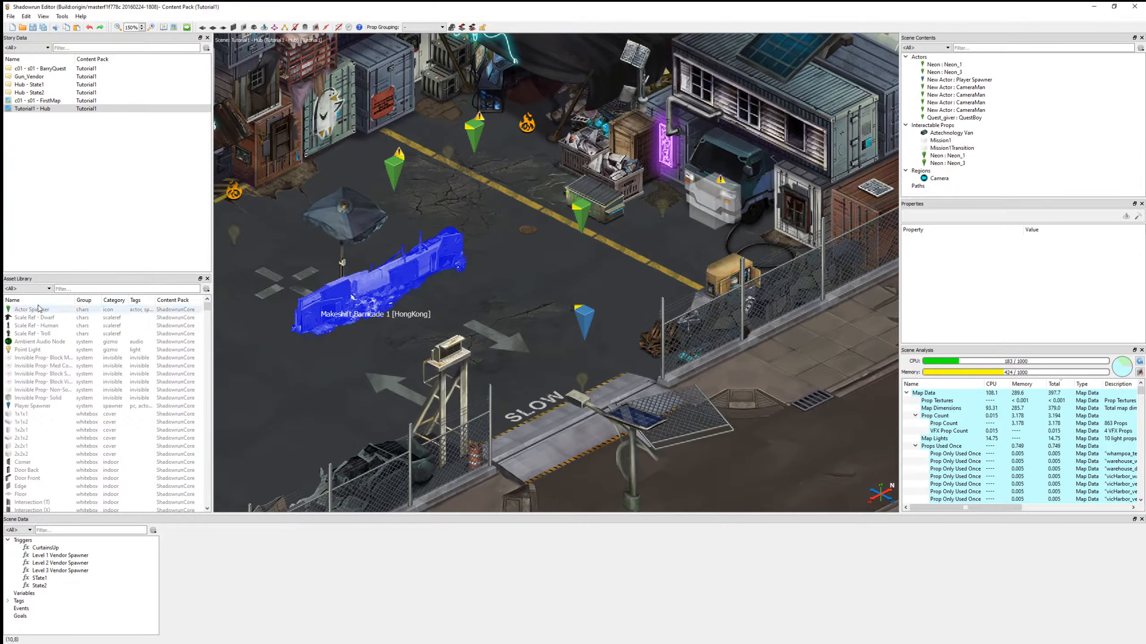
left_click_drag(39, 309, 514, 295)
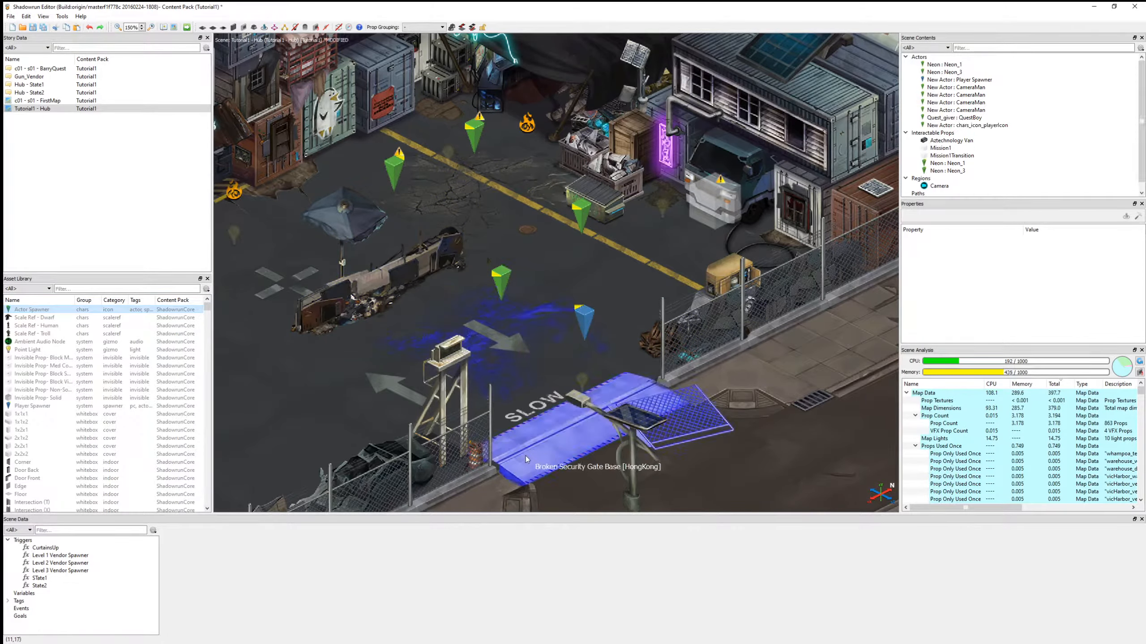
Set the new spawner's actor type to Non-Combatant and its team to Civilians.
left_click(498, 273)
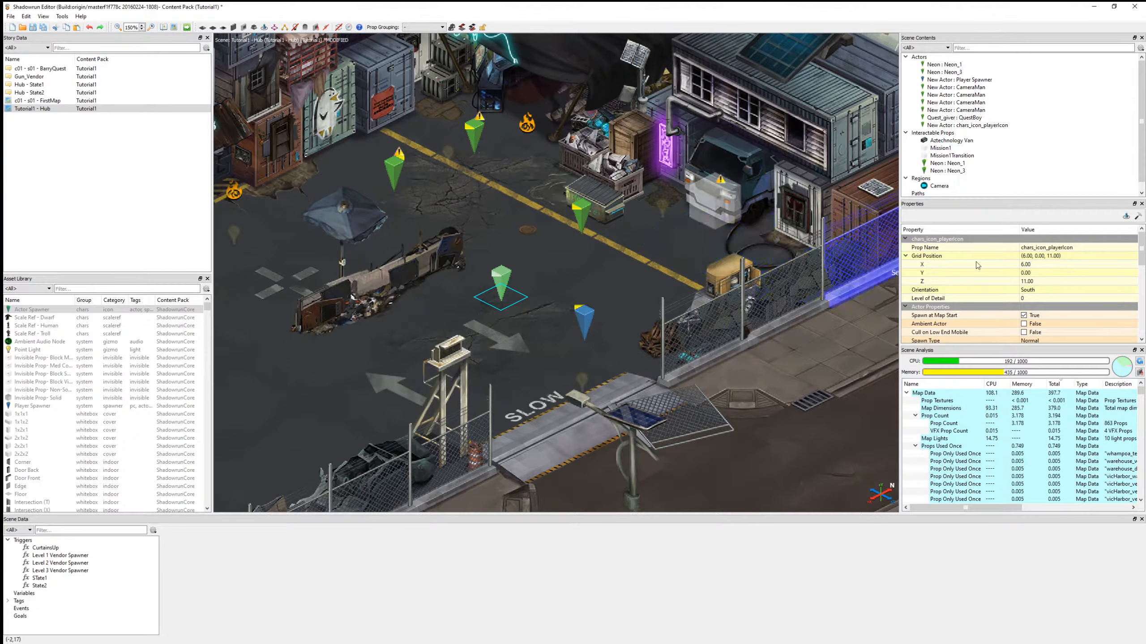
scroll(1038, 313, "down", 2)
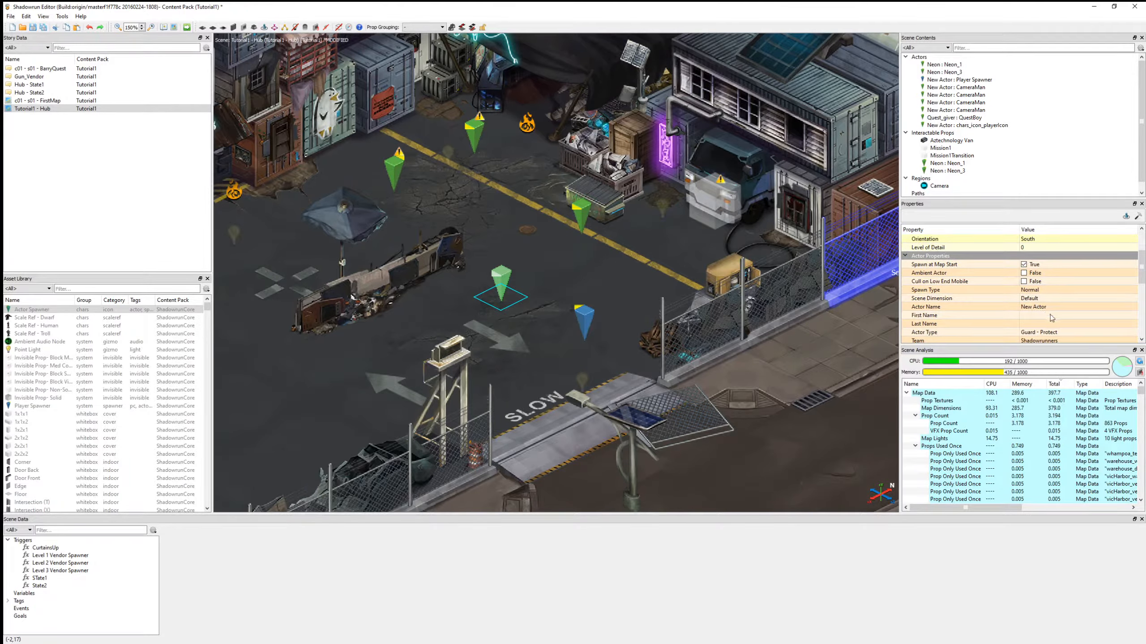
scroll(1050, 316, "down", 1)
left_click(1047, 309)
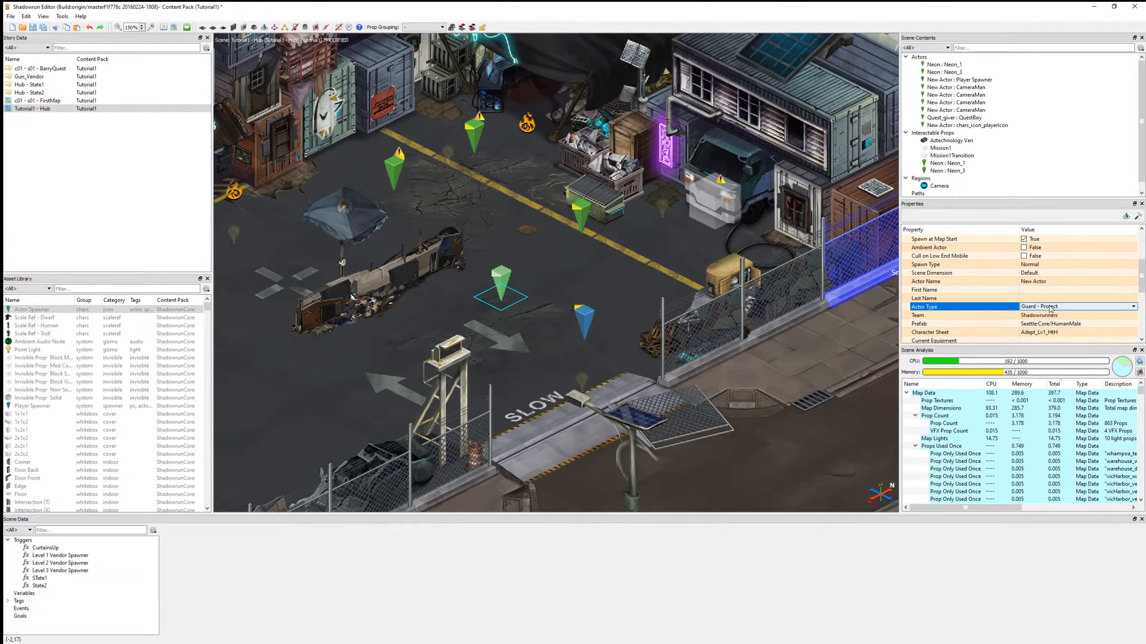
left_click(1051, 312)
left_click(1037, 368)
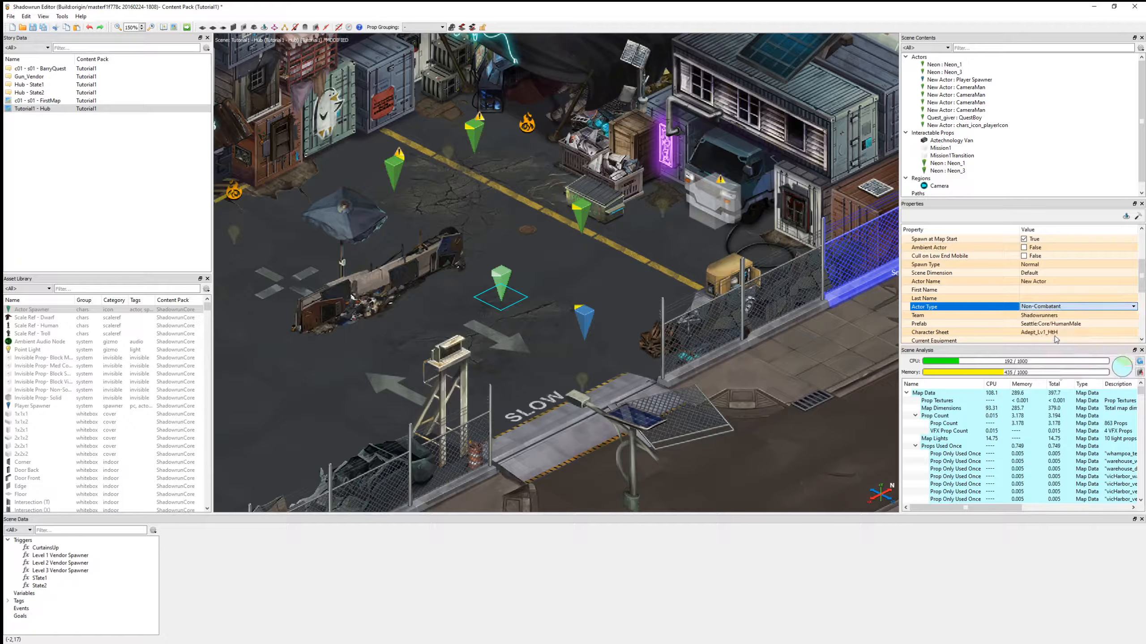
left_click(1055, 315)
left_click(1057, 316)
left_click(1033, 342)
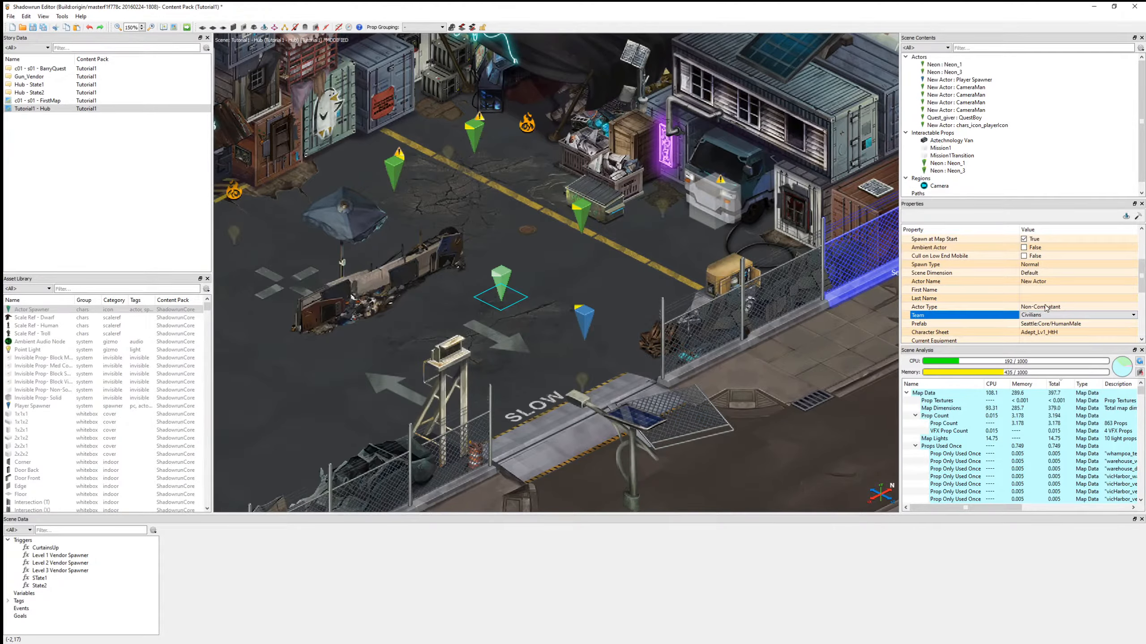
Delete the newly placed actor spawner from the container yard.
left_click(1045, 281)
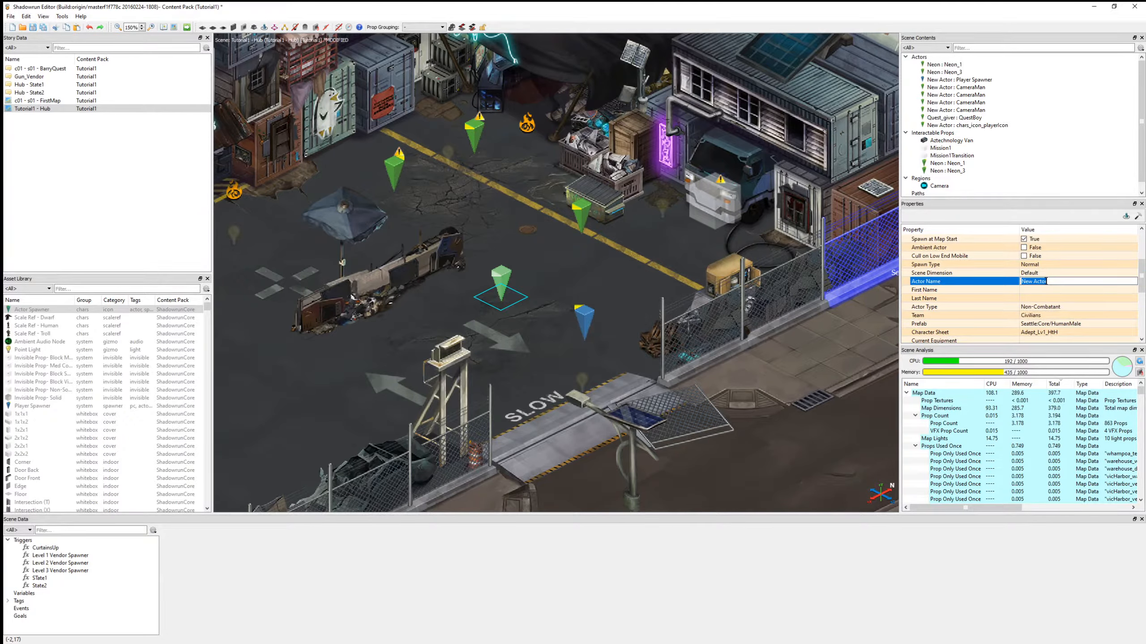
left_click(581, 215)
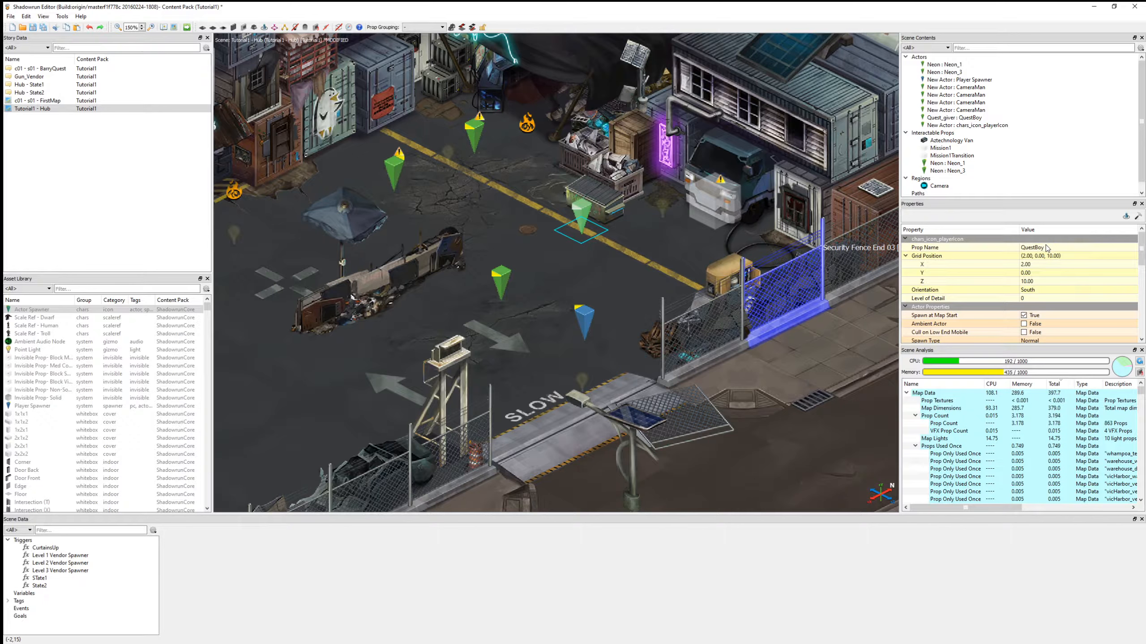
key("Delete")
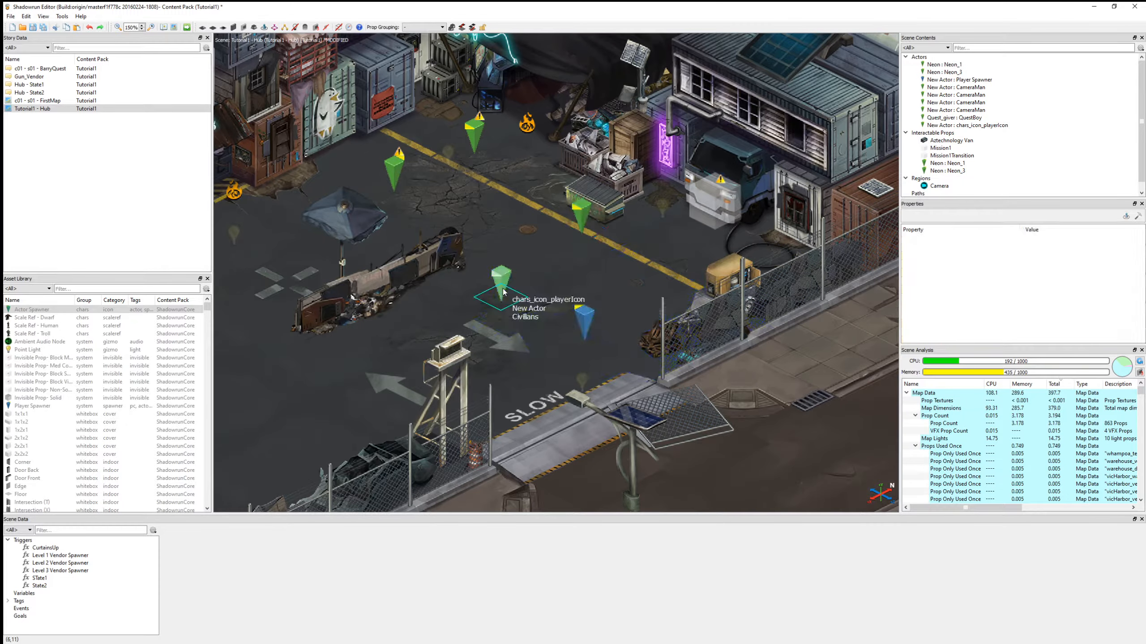
Review the QuestBoy actor's appearance and statistics in the Character Editor and save the character.
left_click(576, 206)
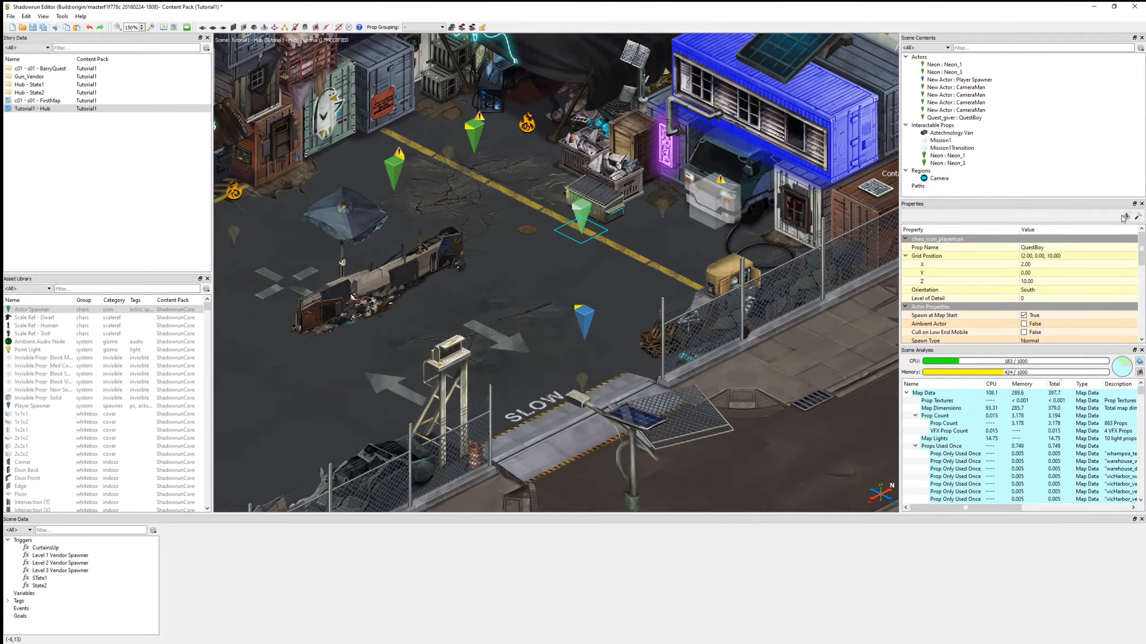
left_click(1125, 217)
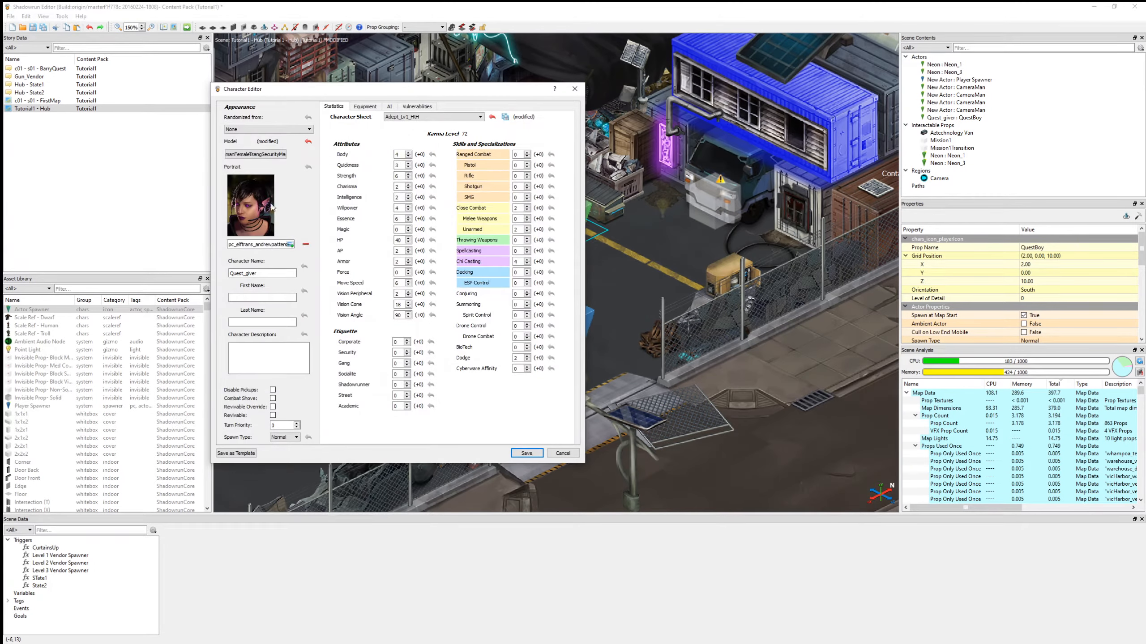
left_click(517, 454)
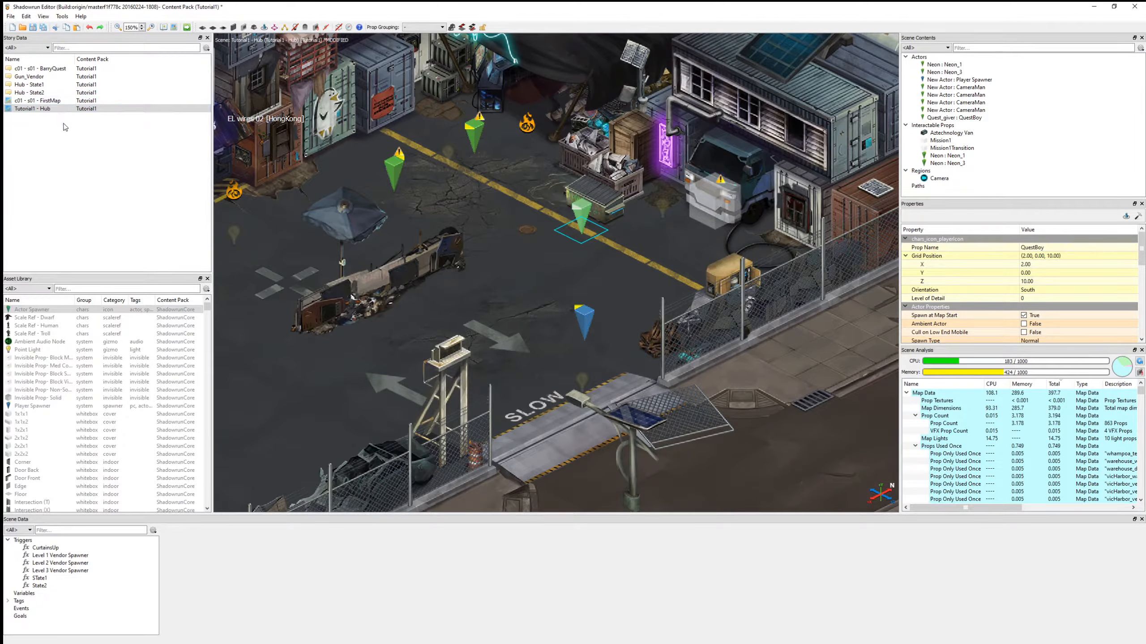
left_click(99, 219)
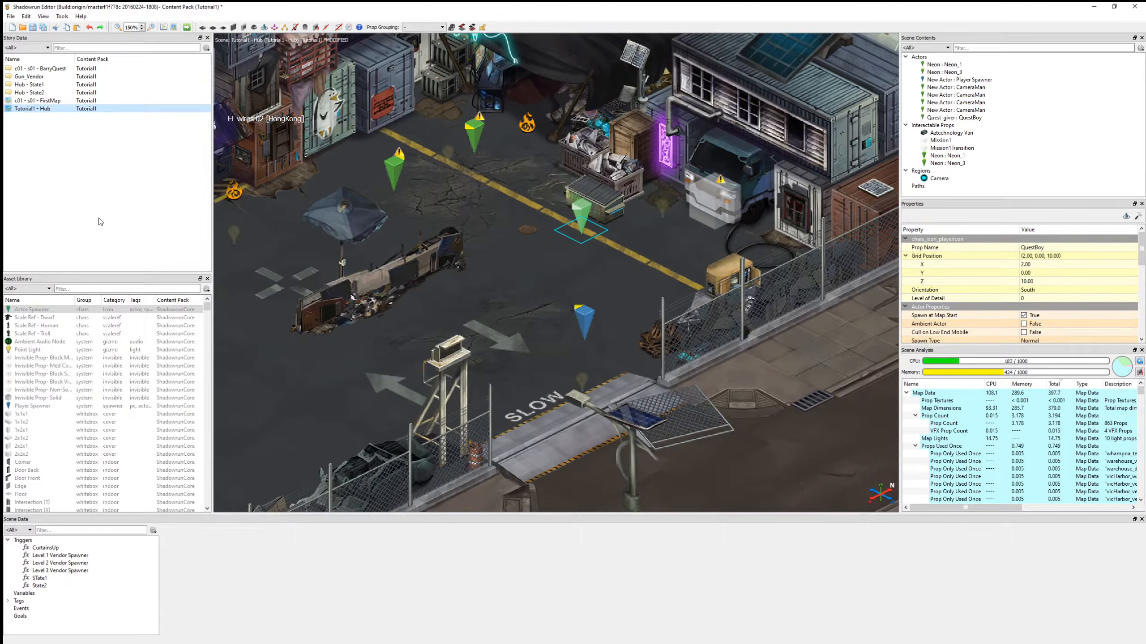
left_click(68, 85)
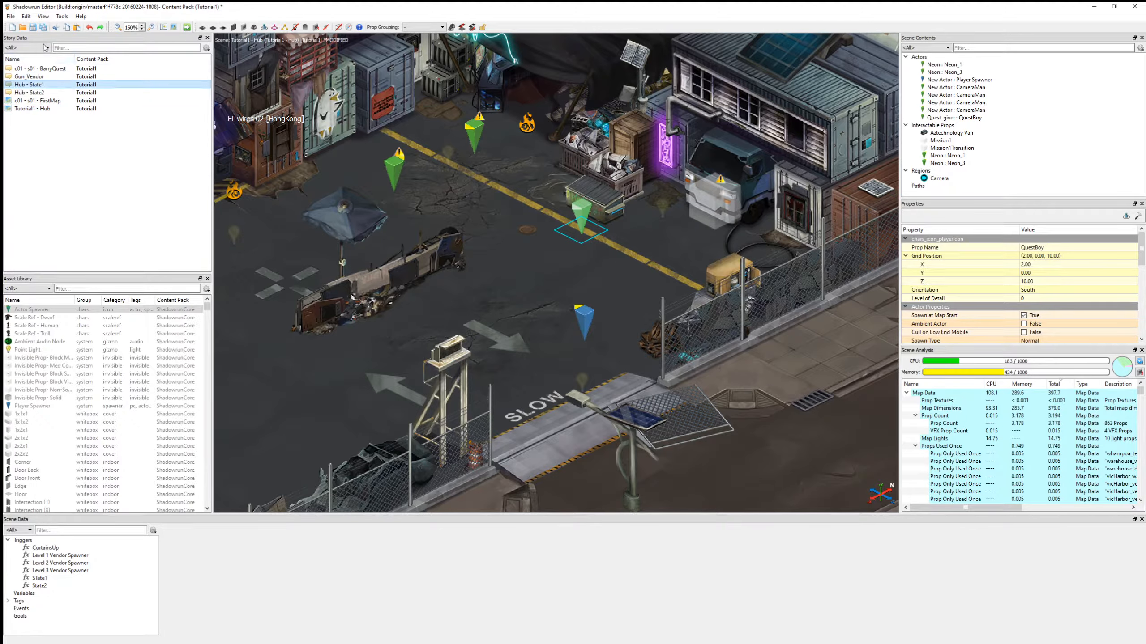
left_click(50, 93)
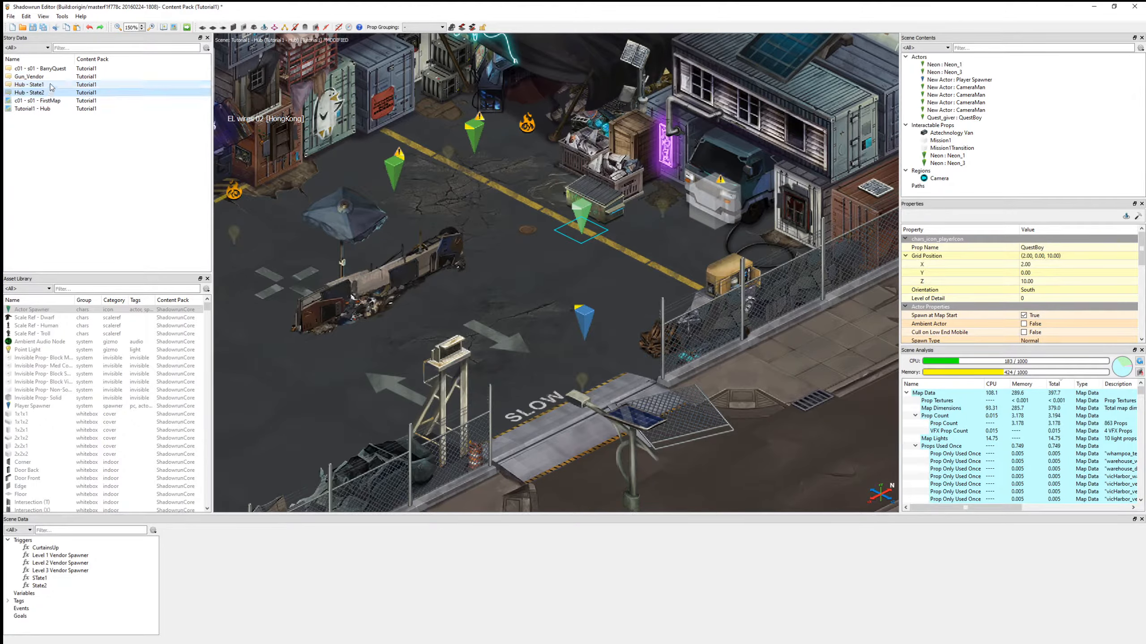
left_click(51, 86)
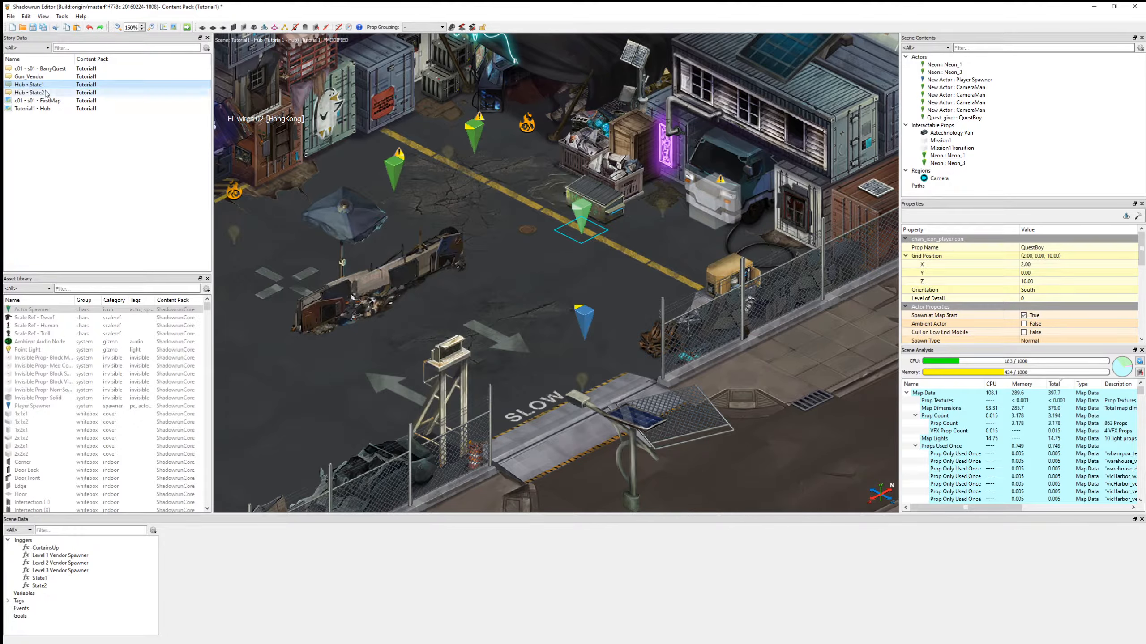
left_click(46, 94)
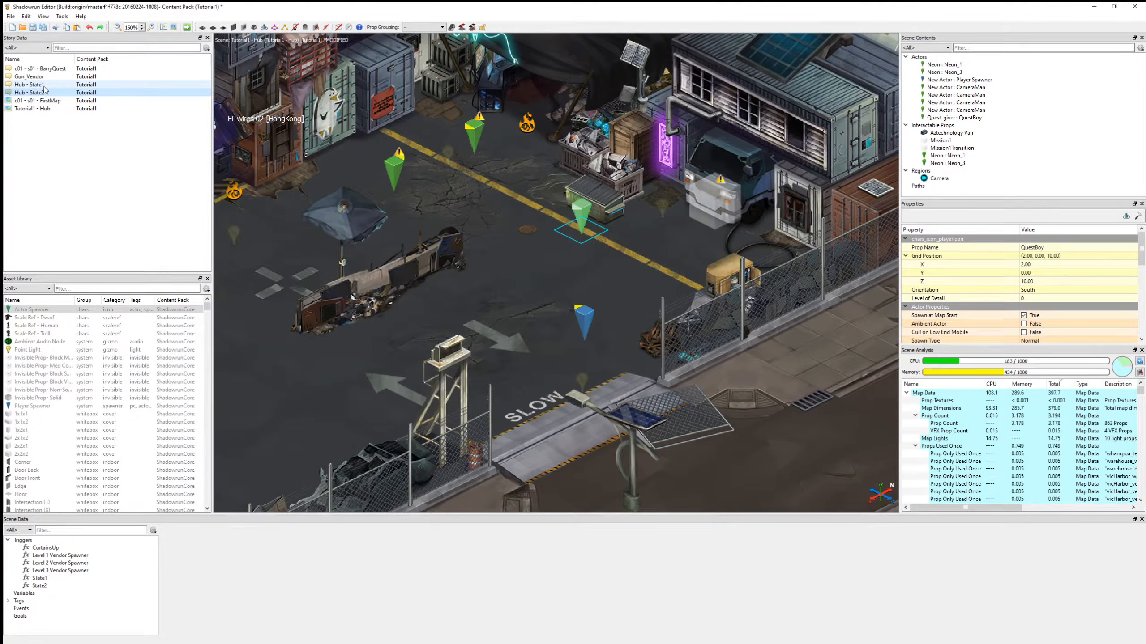
Start a new blank conversation in the Conversation Editor and close it without entering anything.
left_click(11, 16)
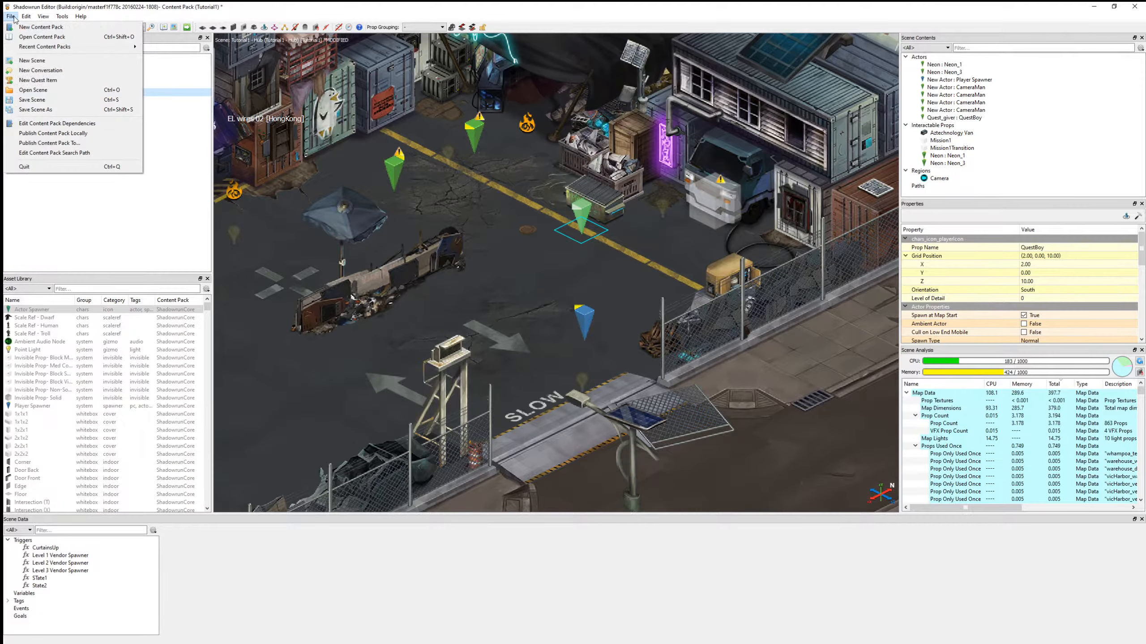
left_click(40, 70)
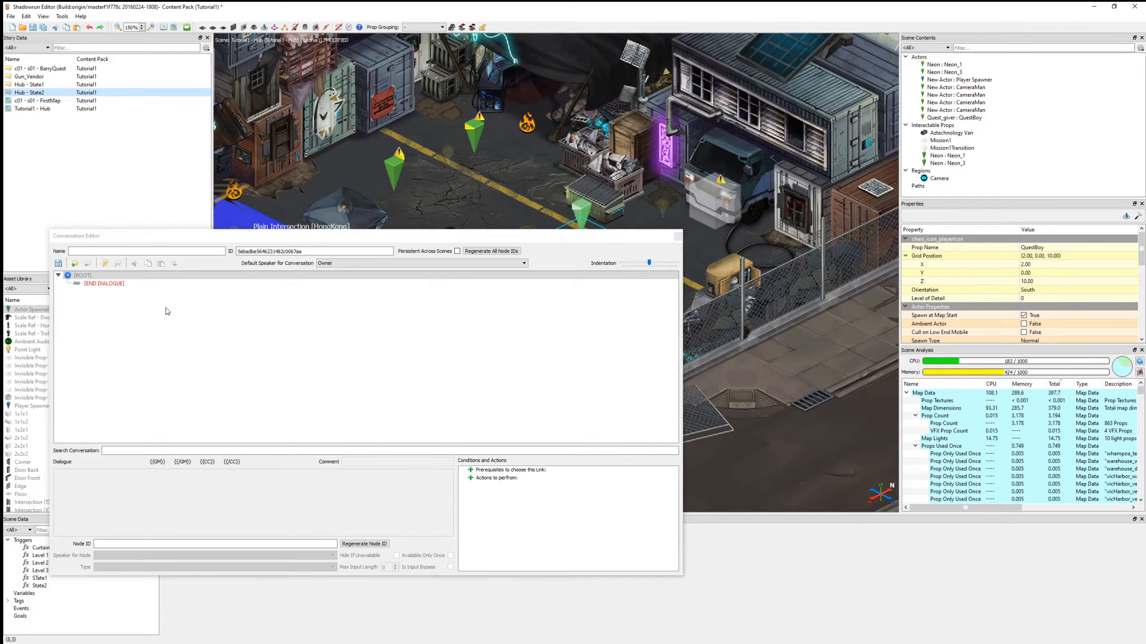
left_click(678, 237)
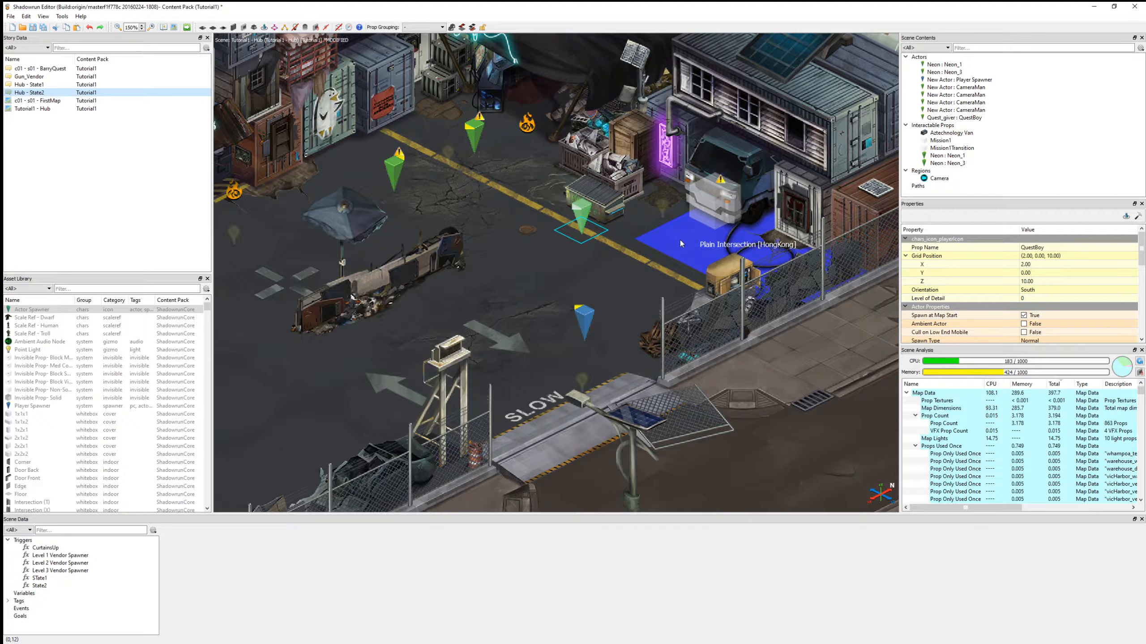
Examine the dialogue nodes and their actions in the Hub - State1 and Hub - State2 conversations.
double_click(72, 84)
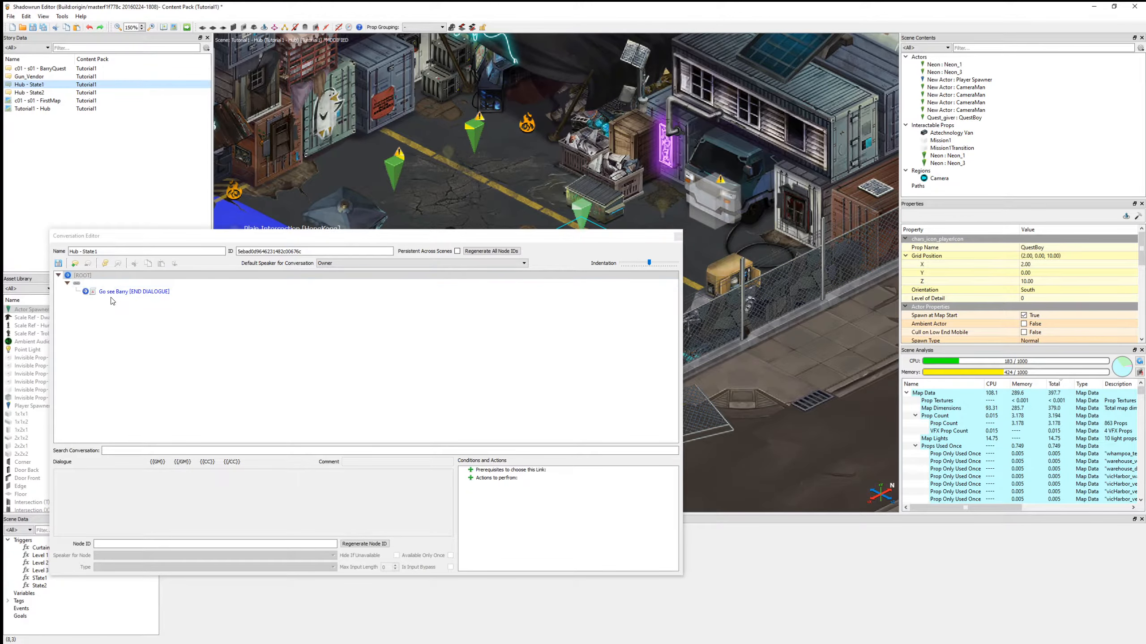
left_click(118, 292)
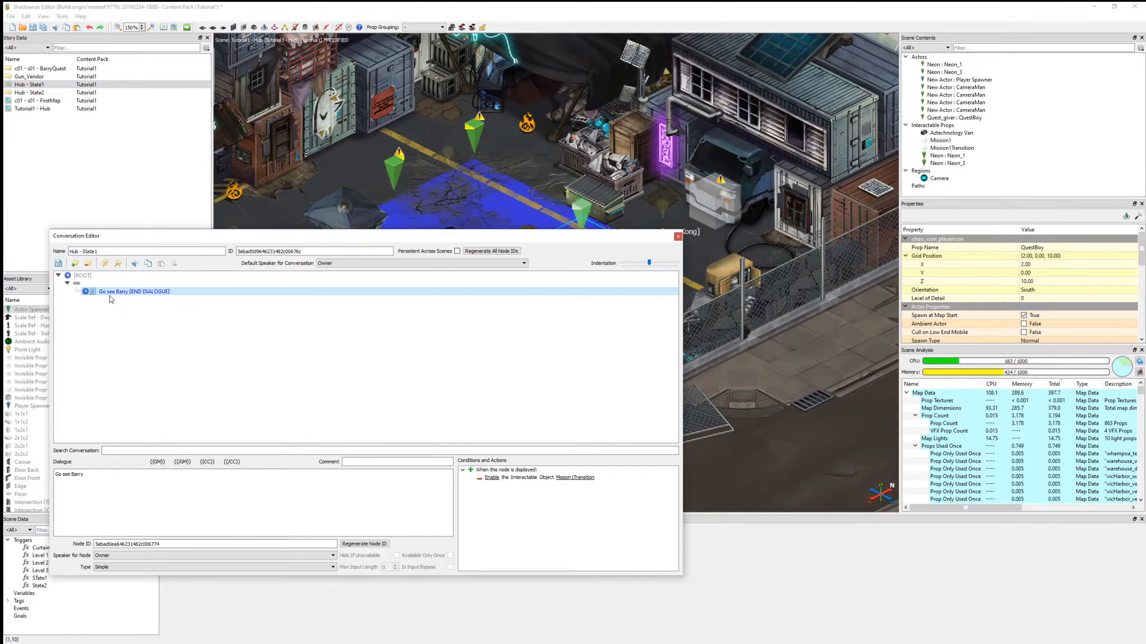
left_click(678, 236)
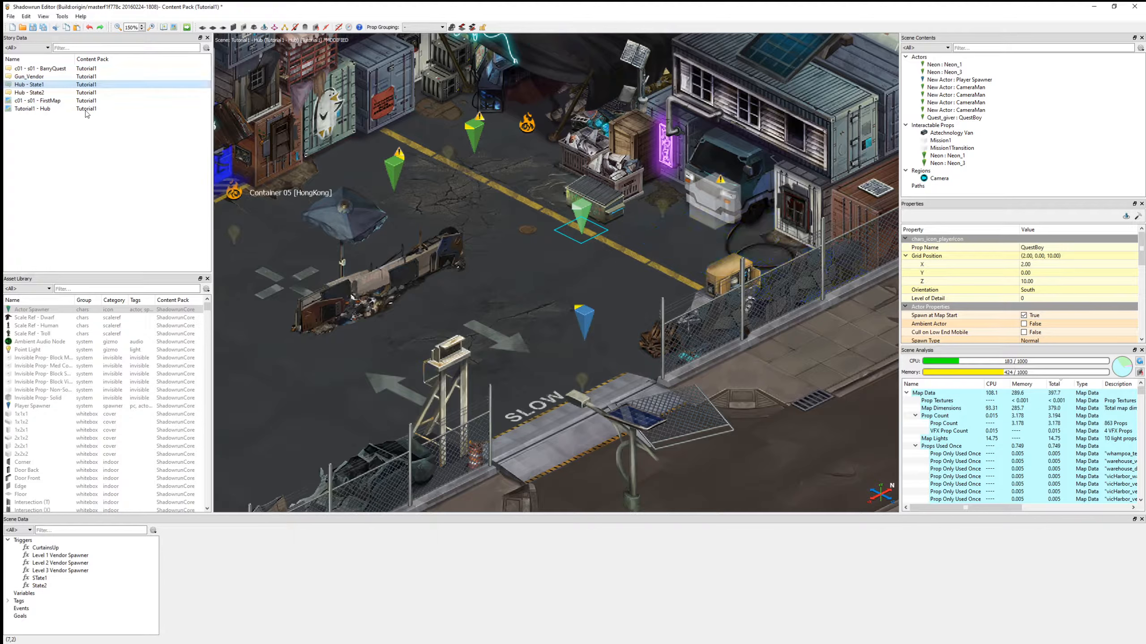
double_click(88, 92)
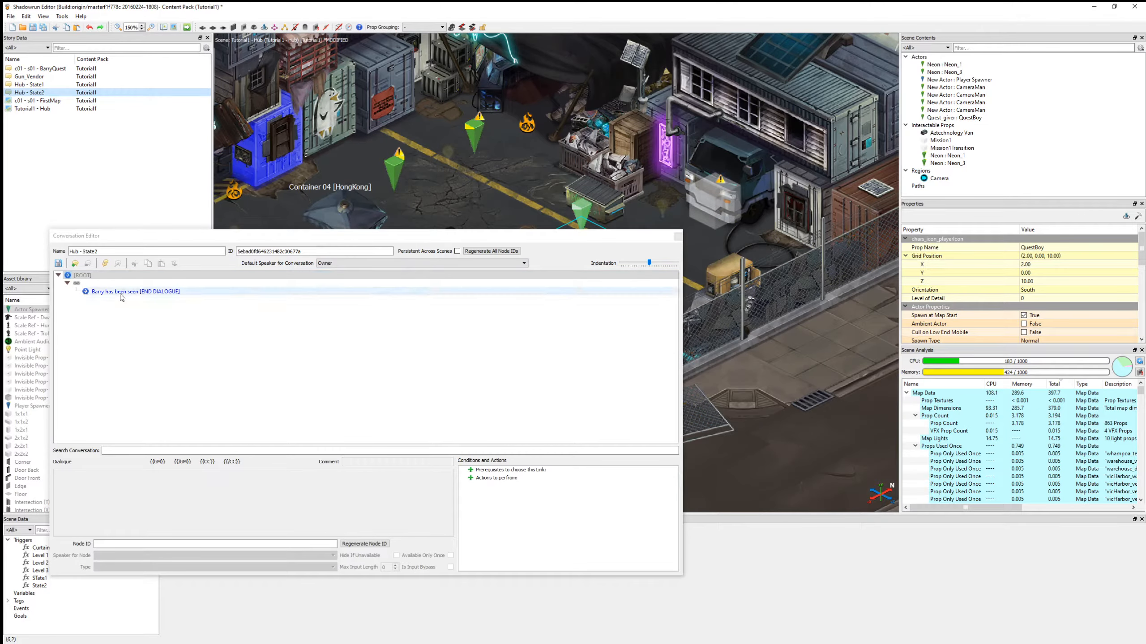
left_click(121, 293)
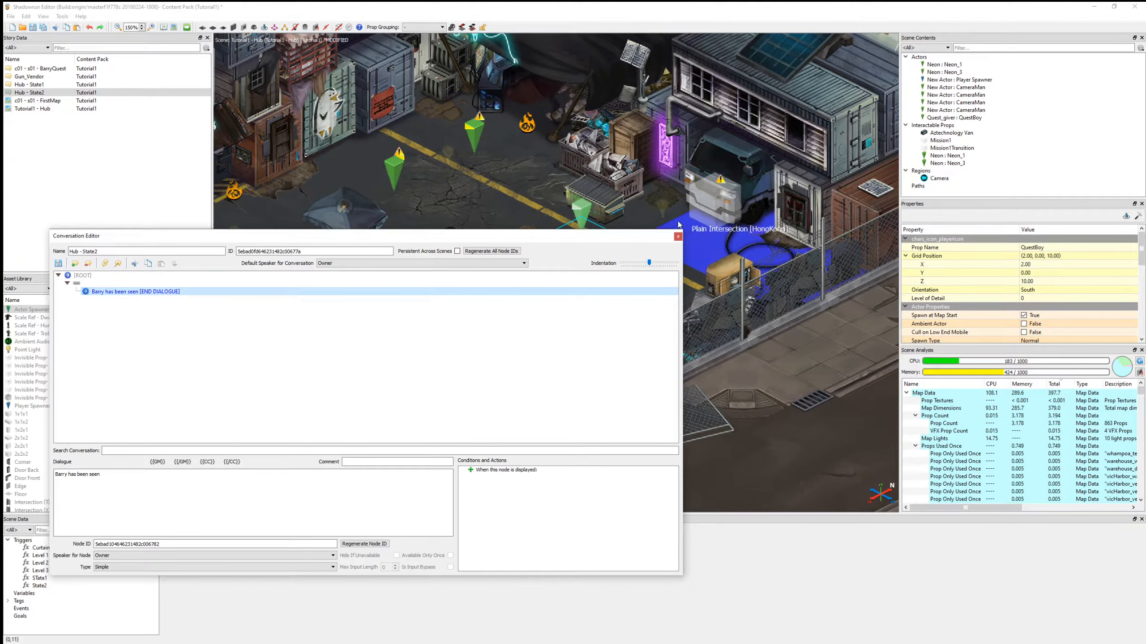
left_click(678, 237)
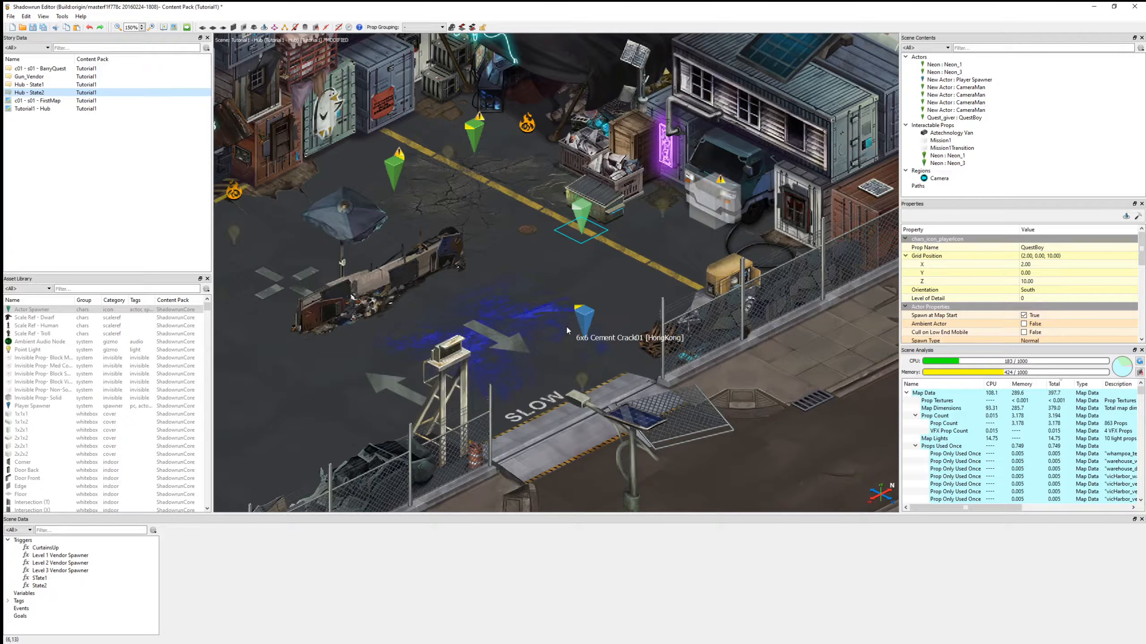
Examine the STate1 trigger's event, condition and conversation assignment.
left_click(26, 543)
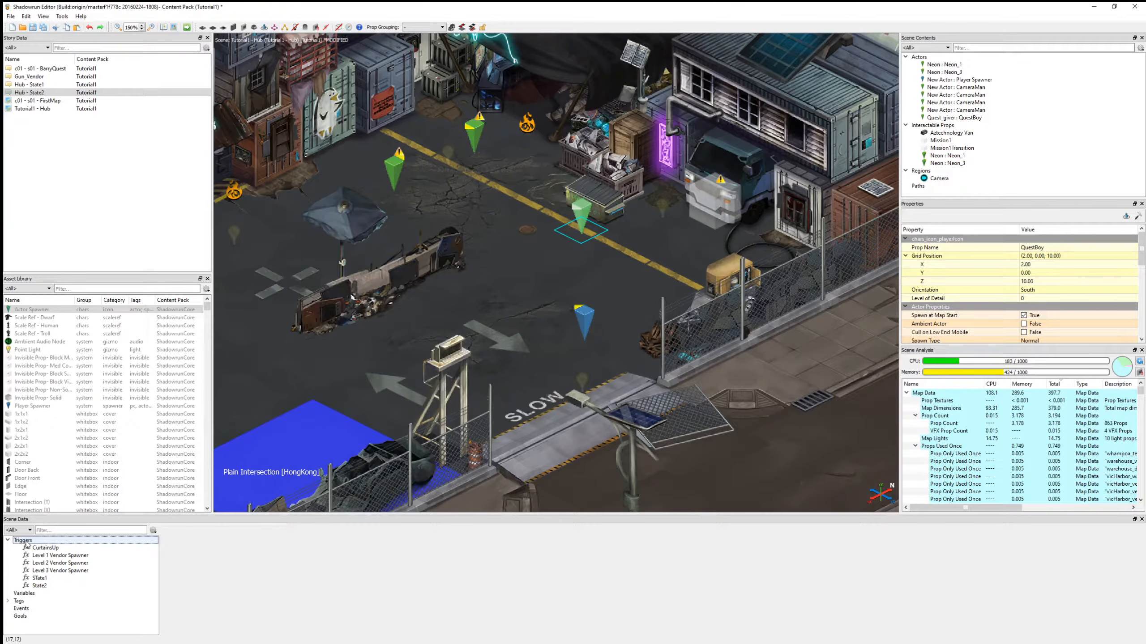
left_click(39, 578)
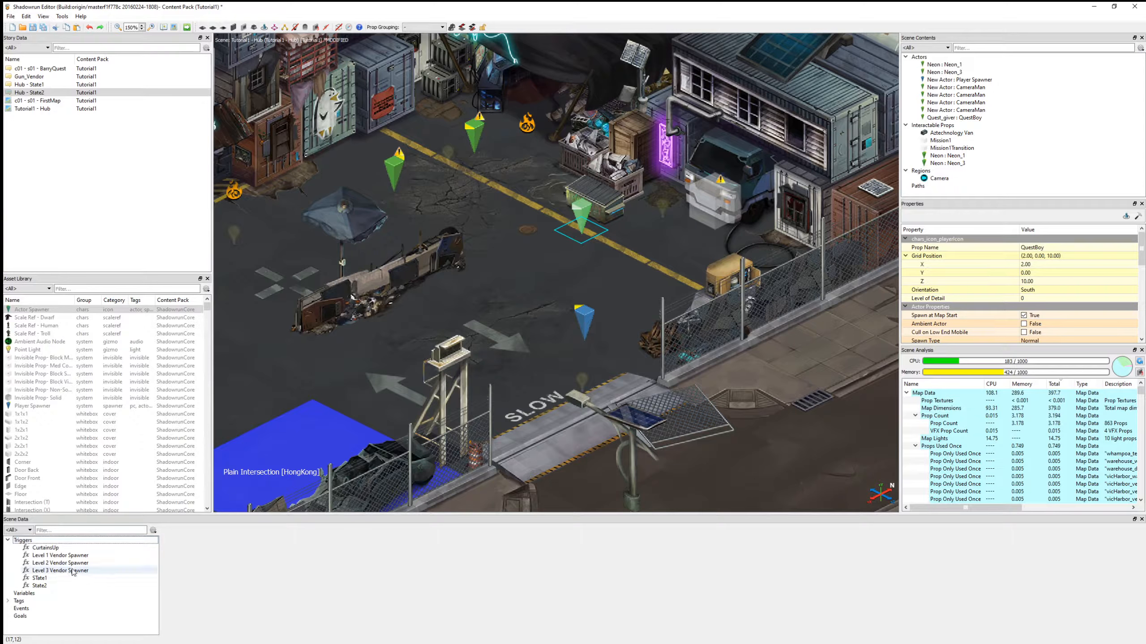
left_click(45, 586)
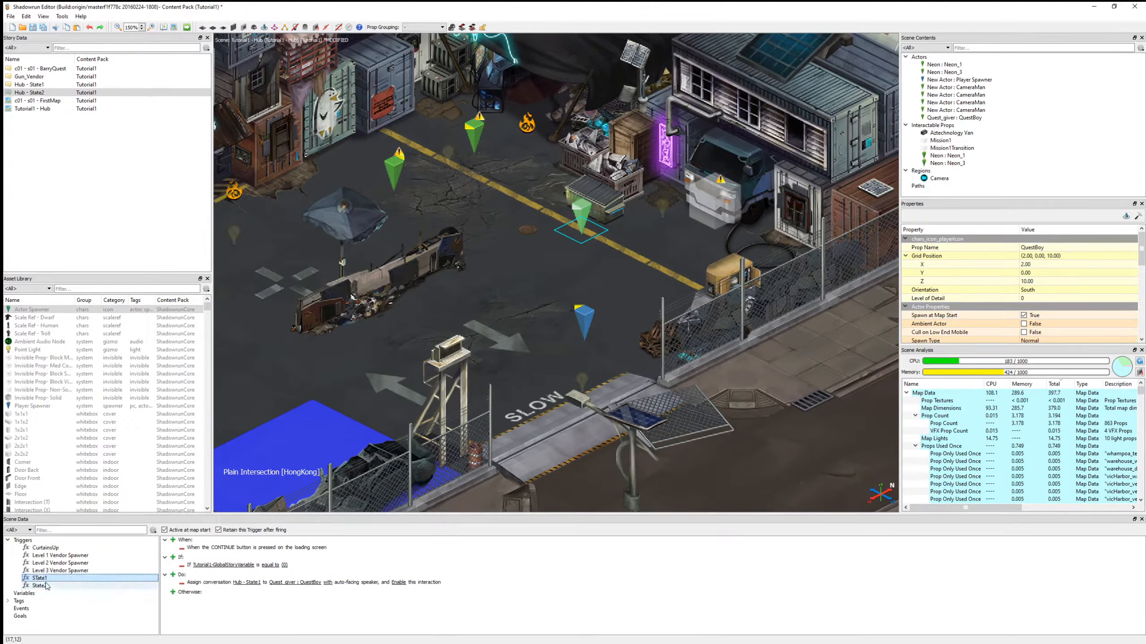
left_click(48, 581)
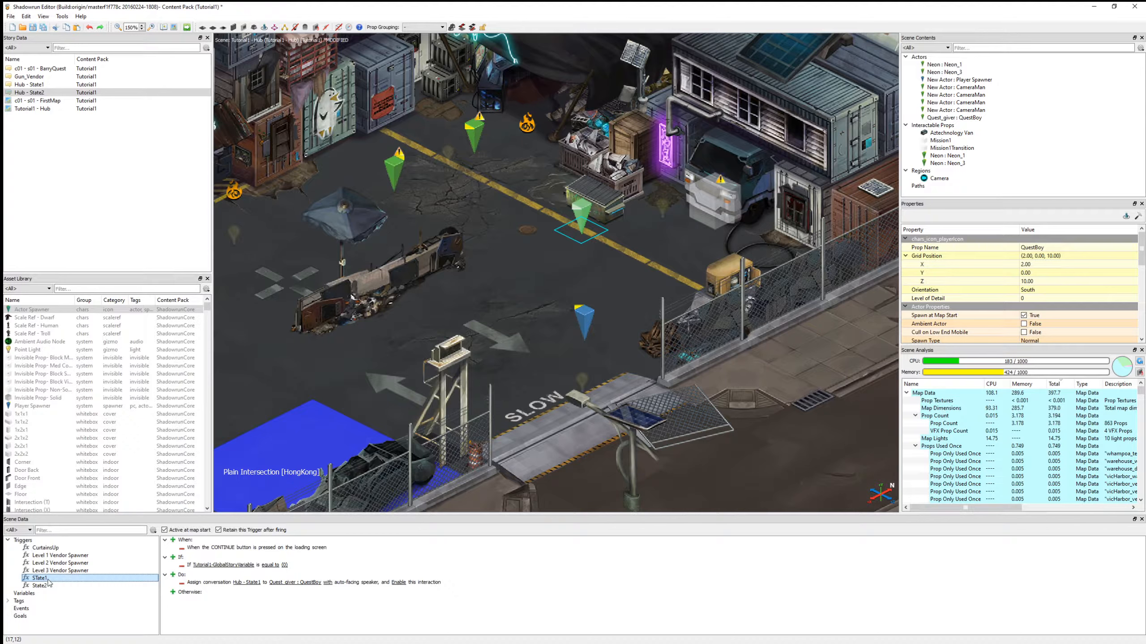
left_click(176, 558)
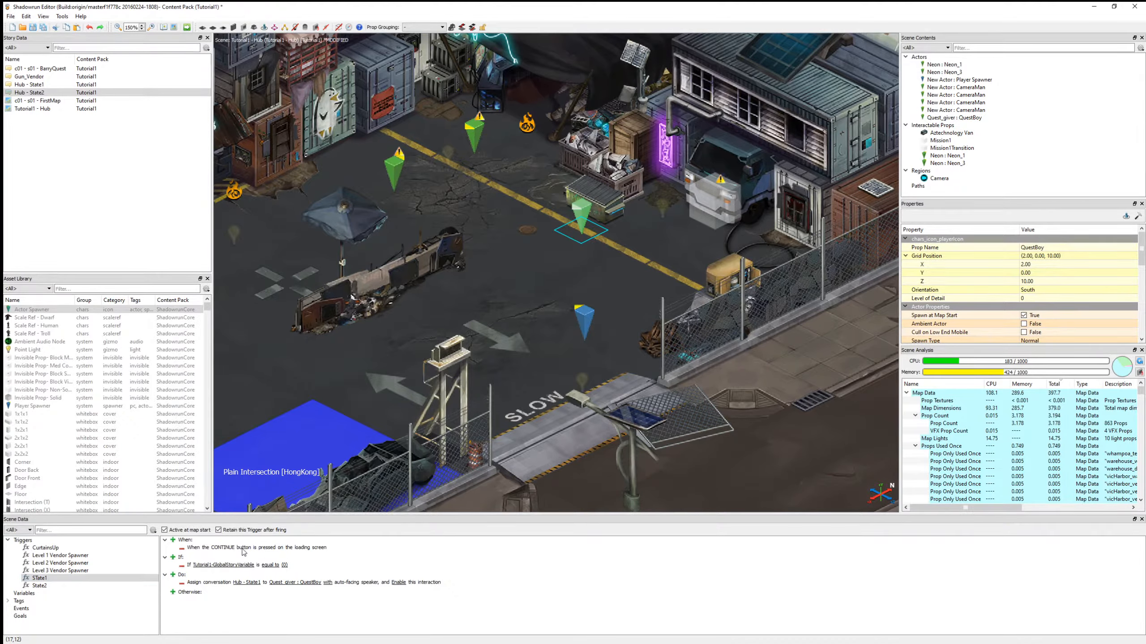
Add a second event of type On Map Start to the STate1 trigger, then remove it.
left_click(173, 540)
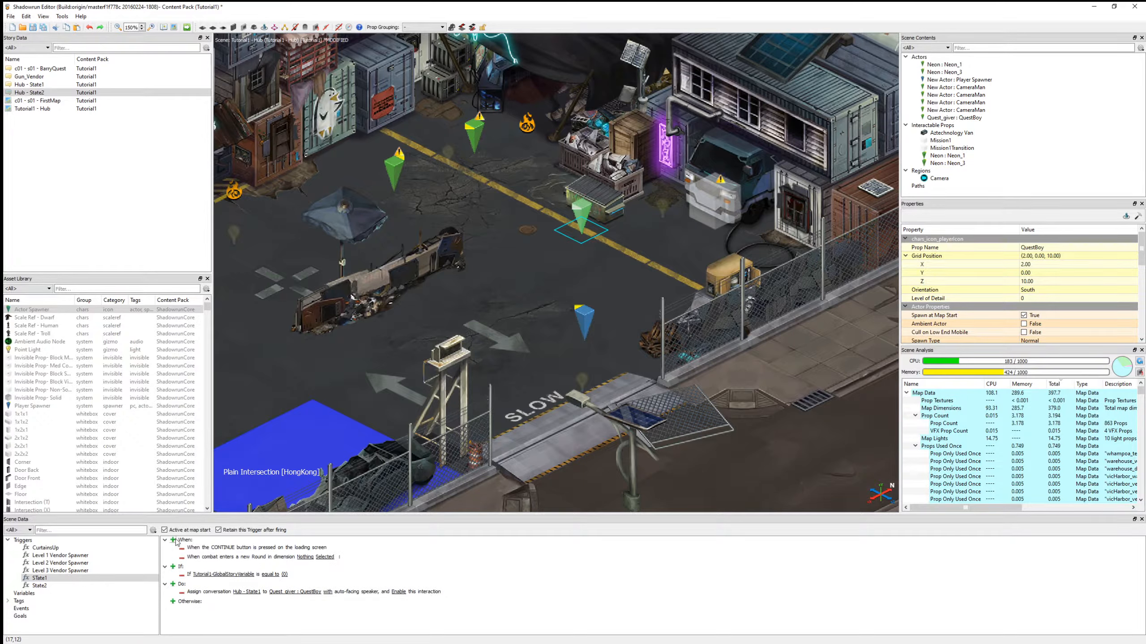
right_click(203, 558)
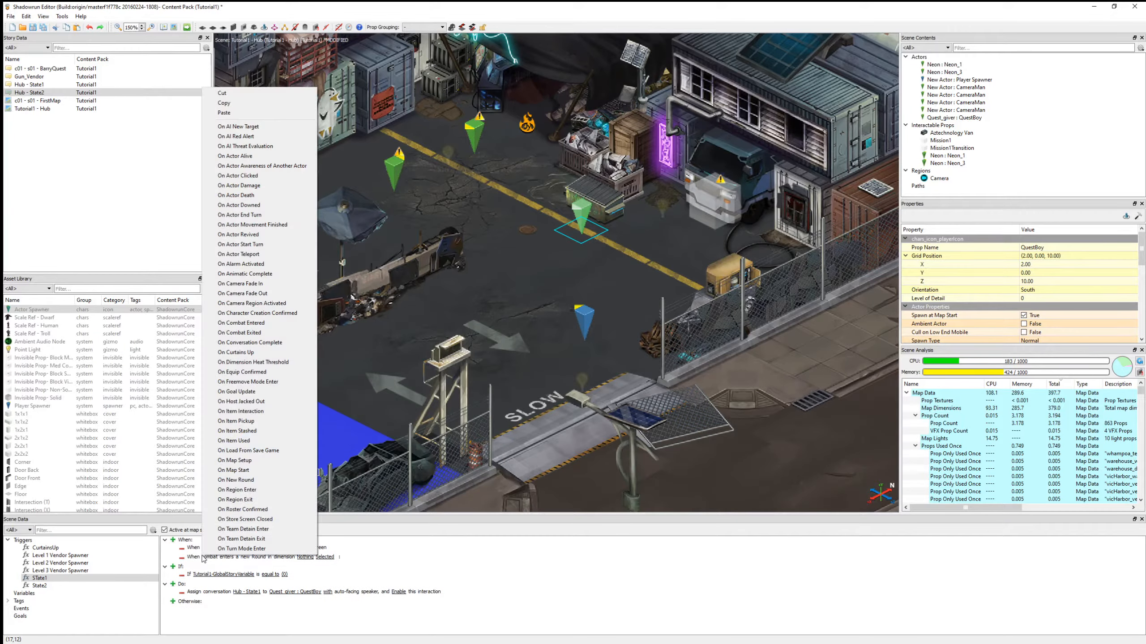
left_click(265, 470)
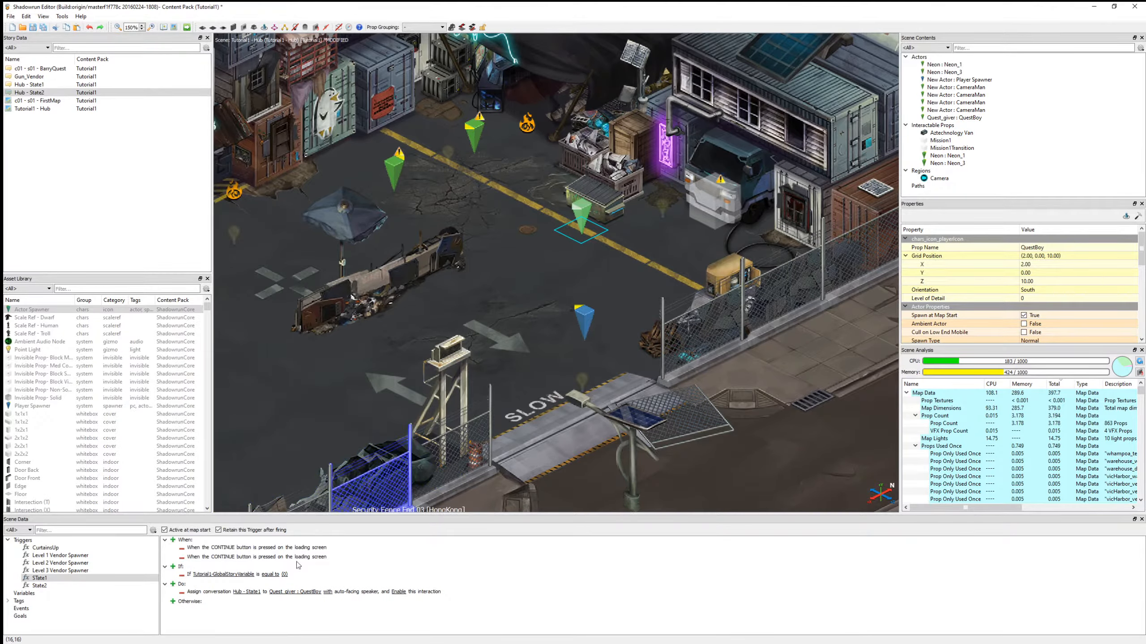
left_click(181, 557)
Add a Comparison (int) condition using Tutorial1-GlobalStoryVariable to the STate1 trigger, then remove it.
left_click(173, 557)
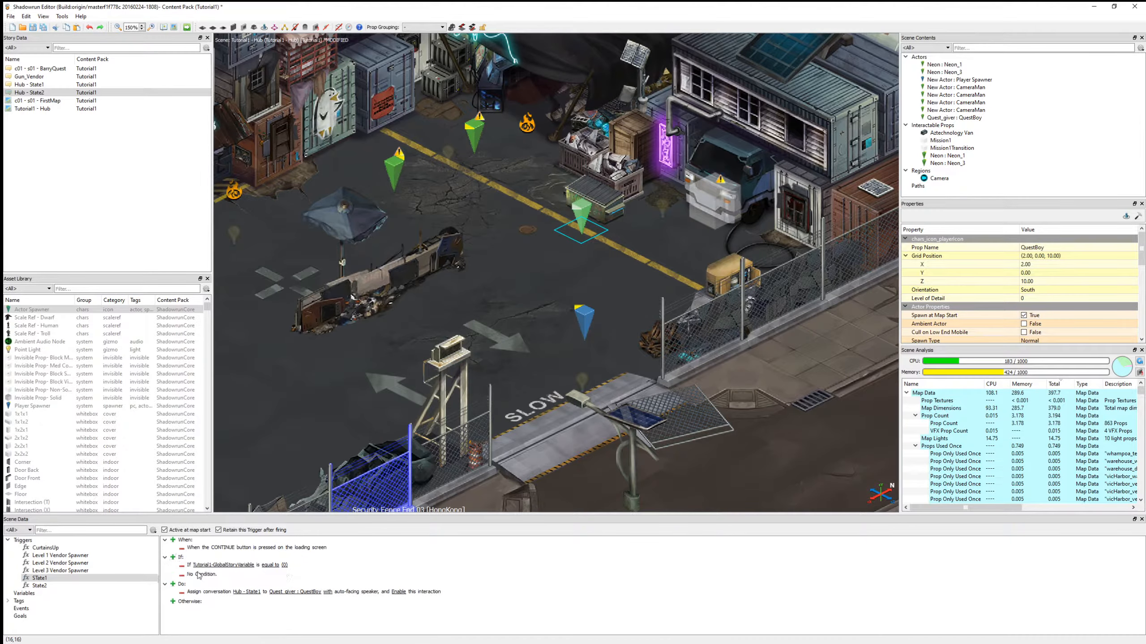
left_click(197, 575)
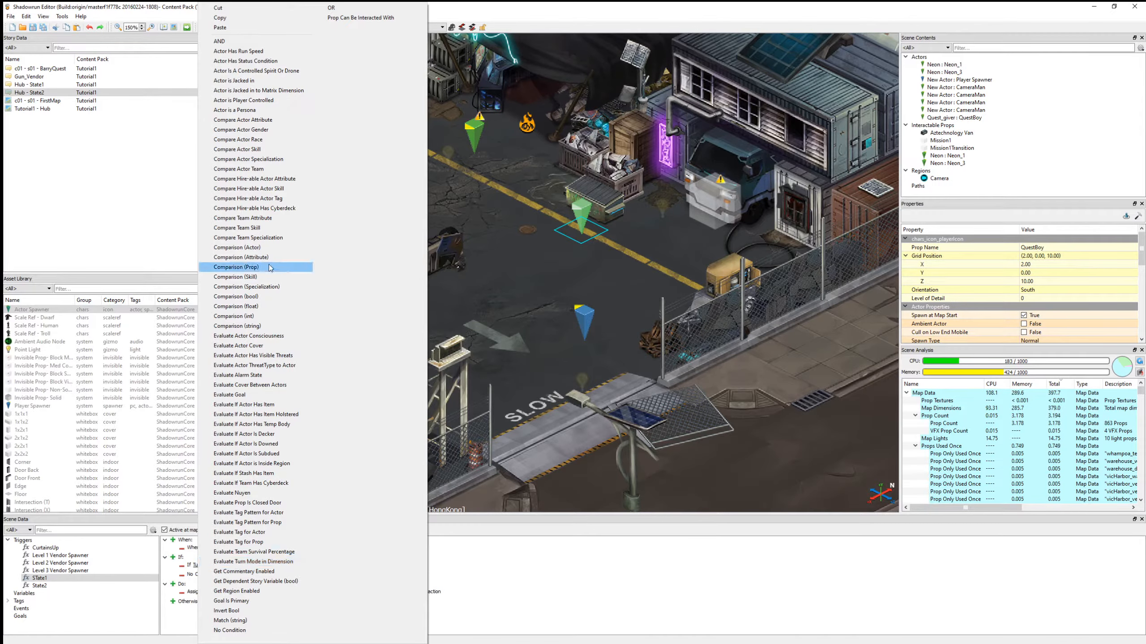
left_click(246, 316)
left_click(196, 575)
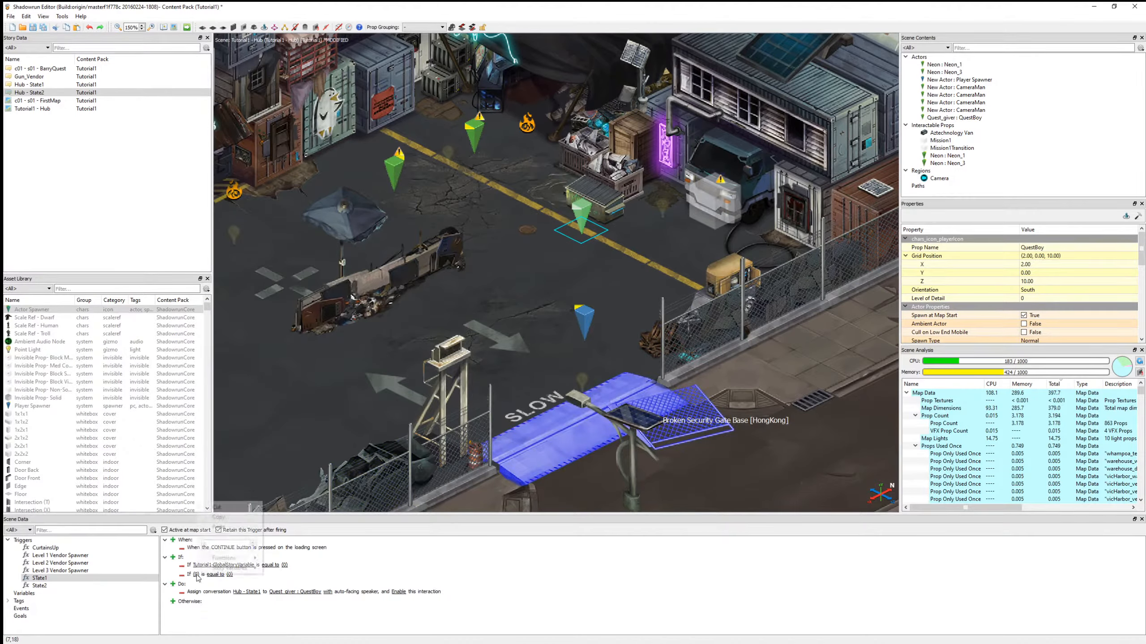
mouse_move(230, 568)
mouse_move(287, 569)
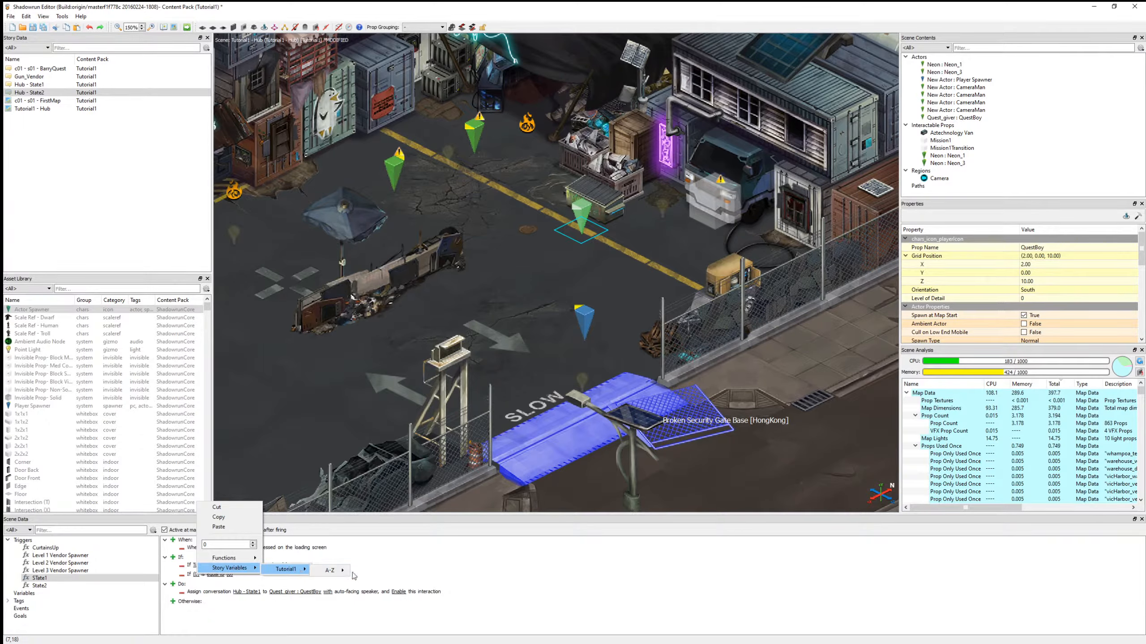
left_click(371, 576)
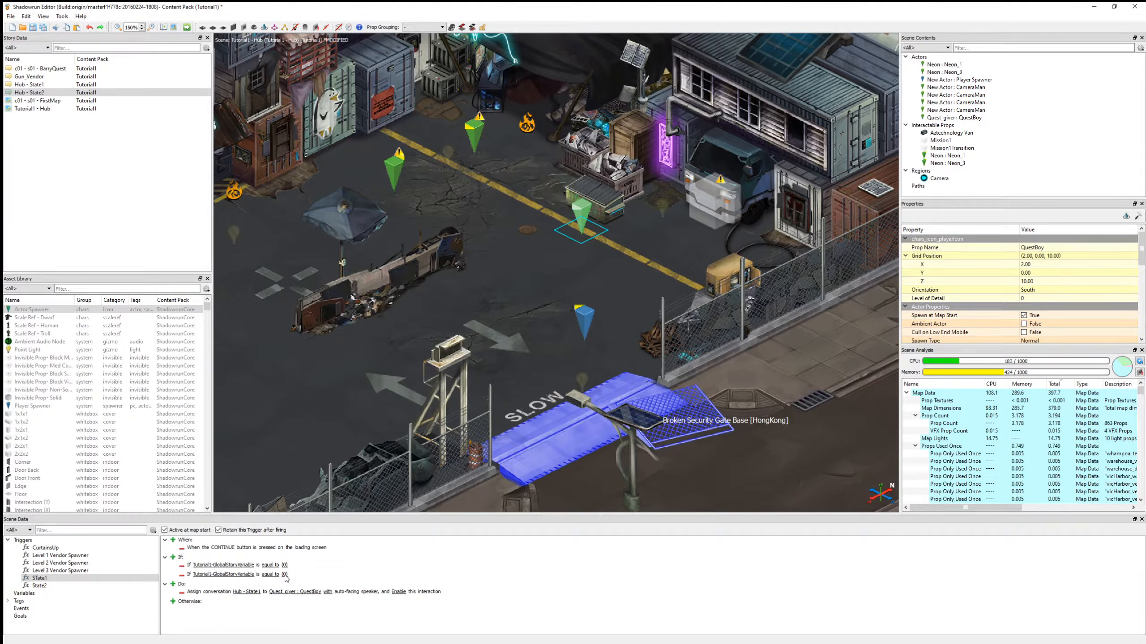
left_click(182, 575)
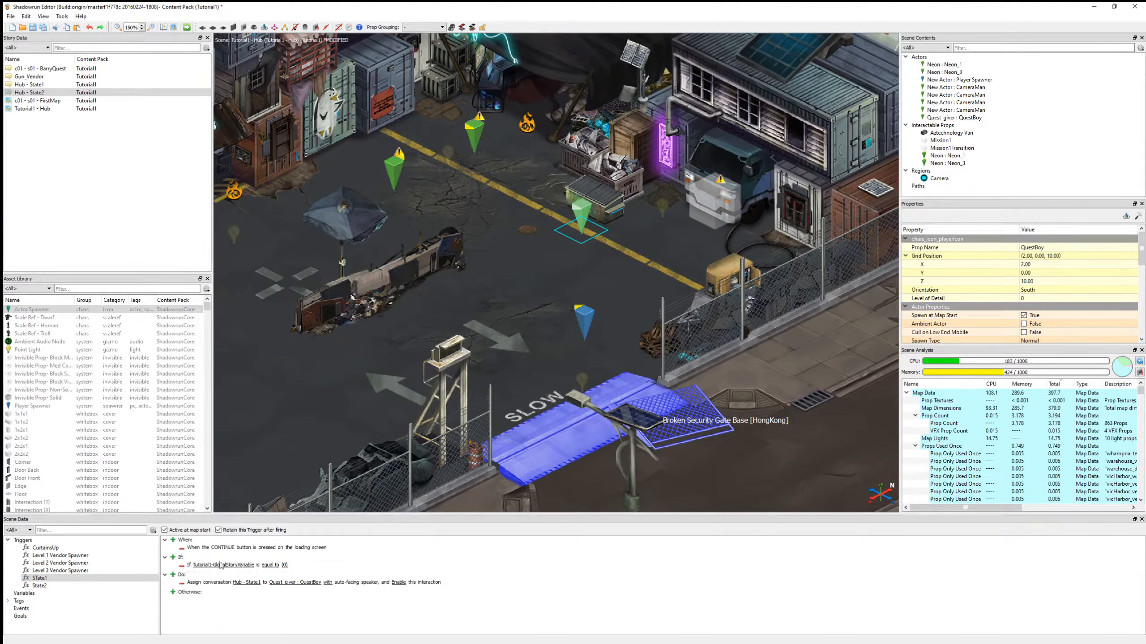
Add a second Assign Conversation to Actor action to the STate1 trigger.
left_click(173, 575)
right_click(197, 595)
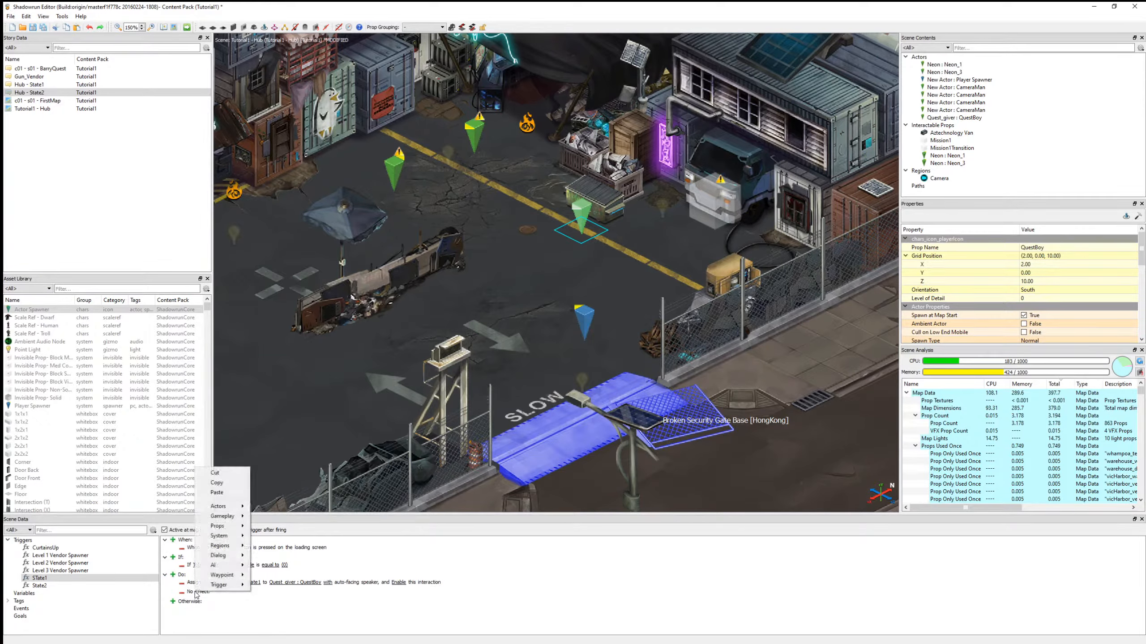
mouse_move(226, 558)
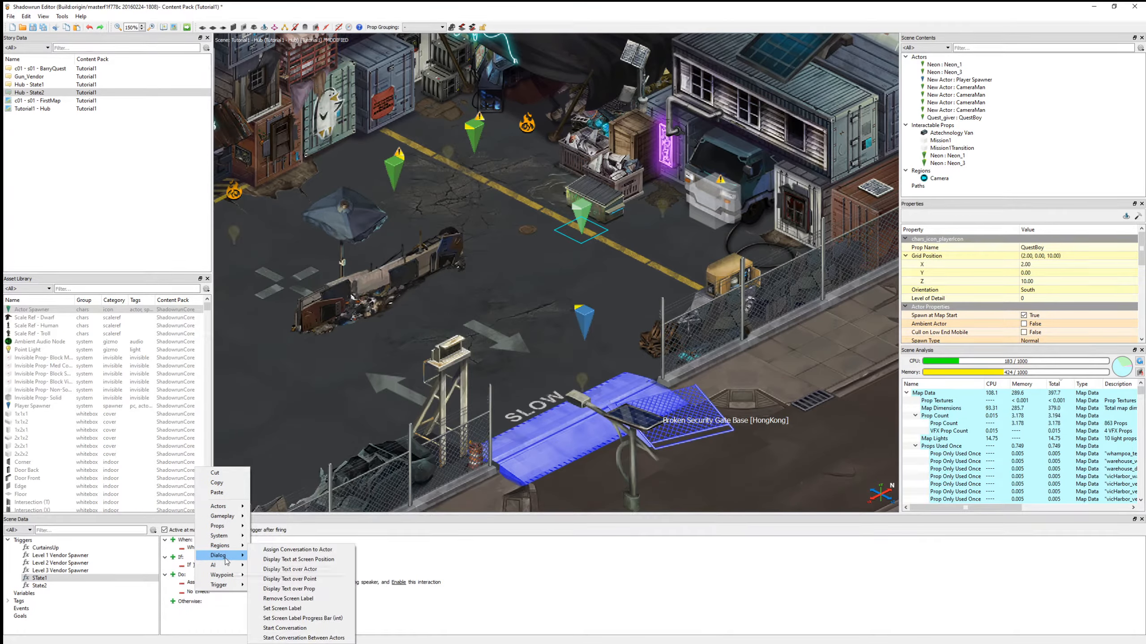
left_click(333, 551)
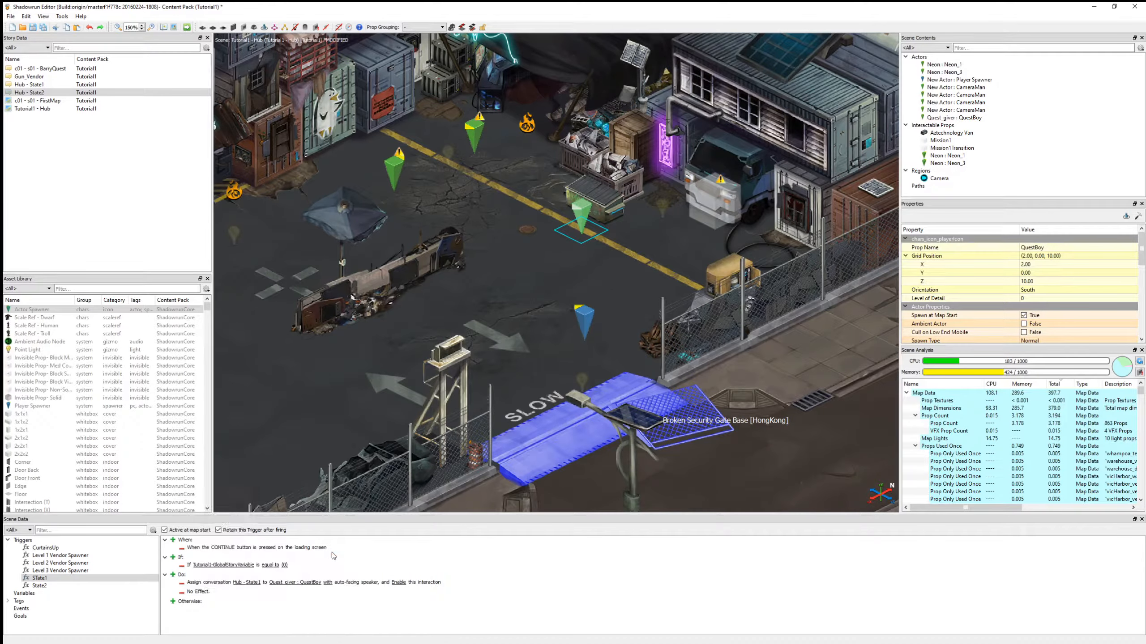
Set the new action to assign the Hub - State1 conversation to Quest_giver : QuestBoy.
left_click(270, 592)
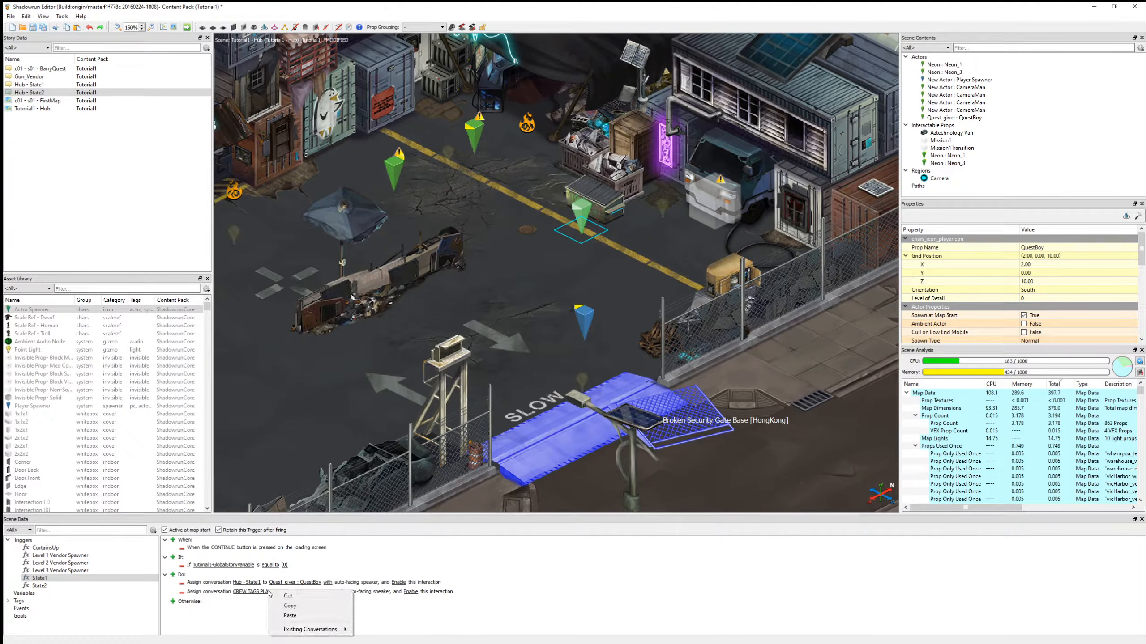
mouse_move(316, 629)
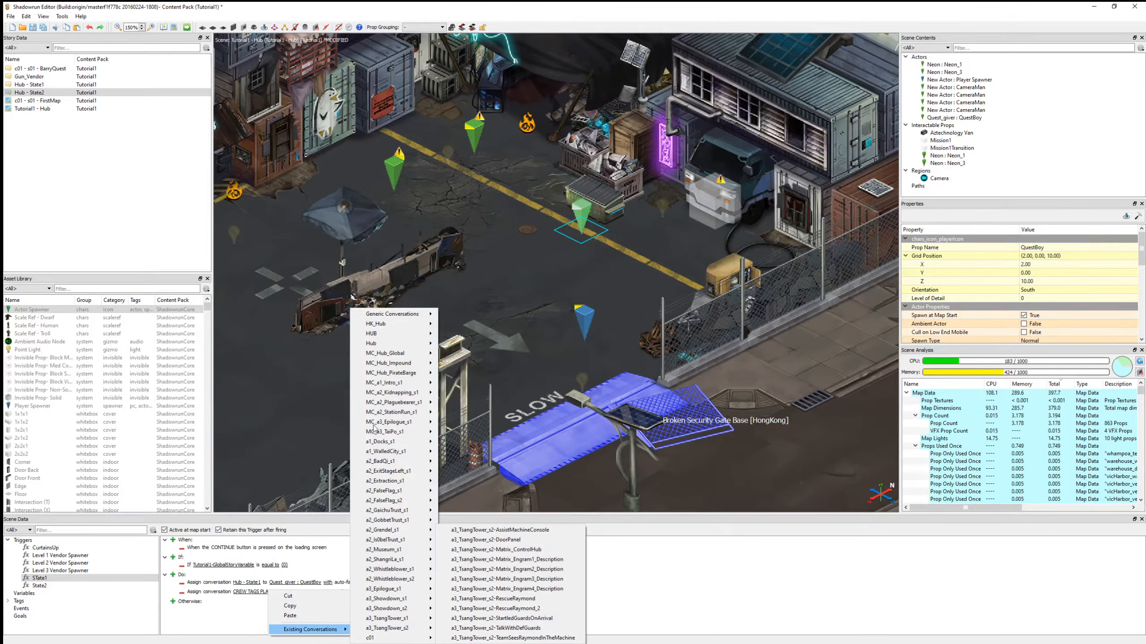
mouse_move(402, 344)
left_click(466, 344)
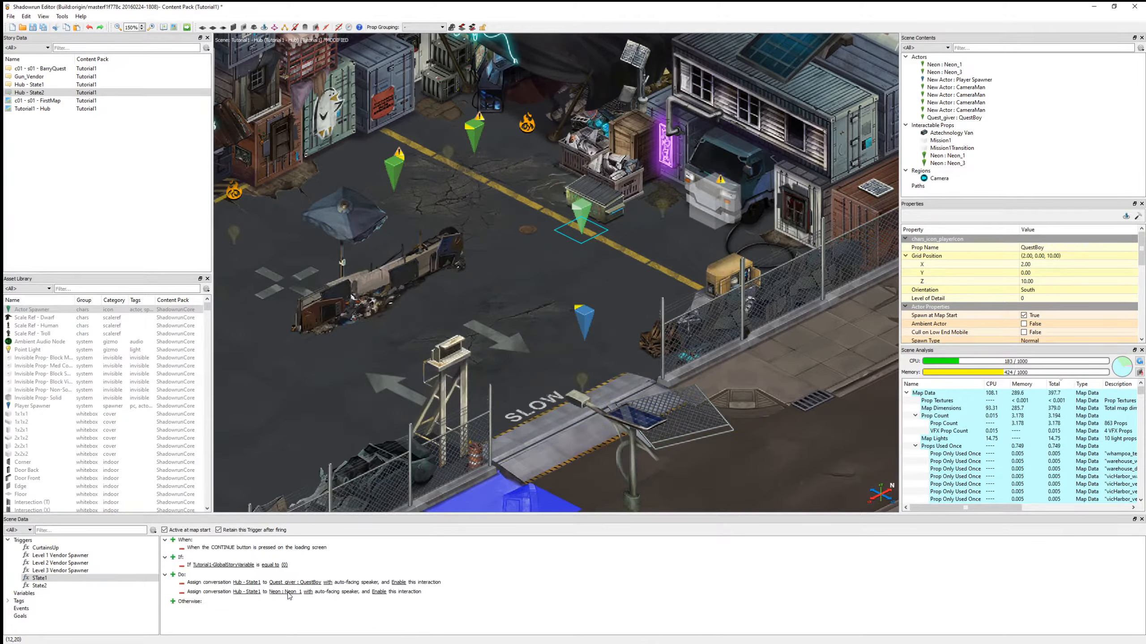
left_click(292, 593)
mouse_move(325, 585)
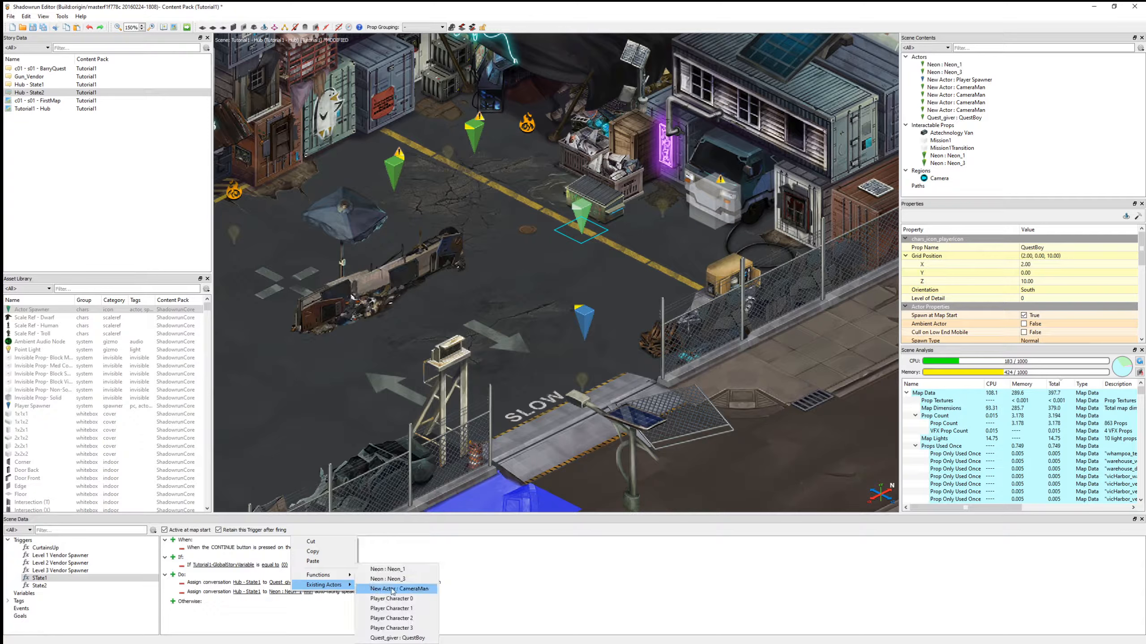
left_click(397, 638)
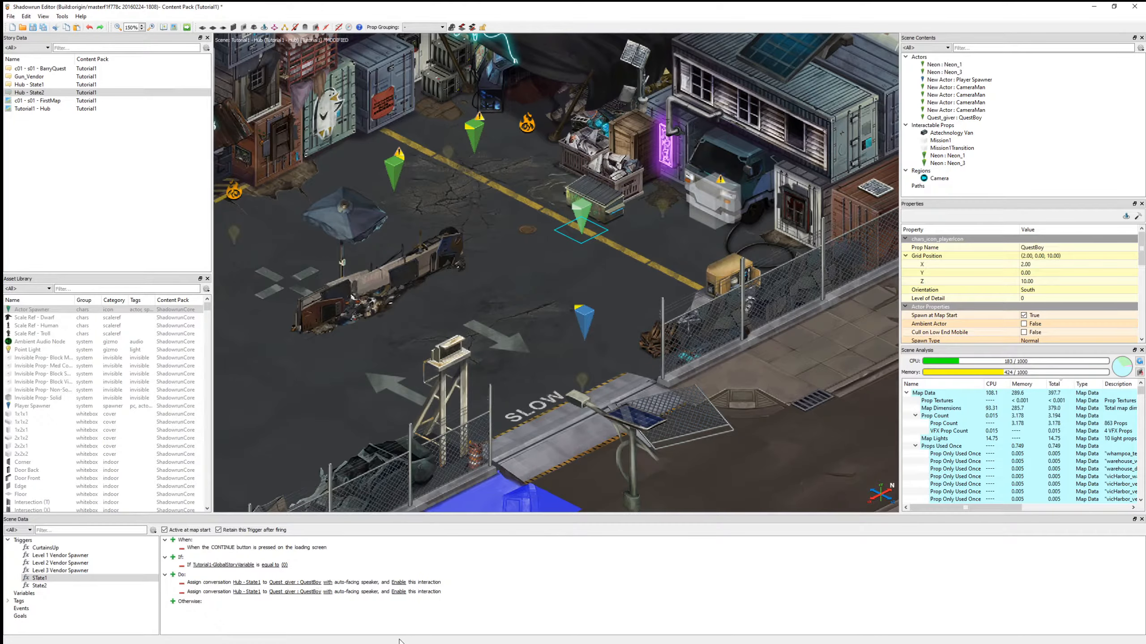
Remove the duplicate Assign Conversation action from the STate1 trigger and open the State2 trigger.
left_click(182, 592)
left_click(39, 585)
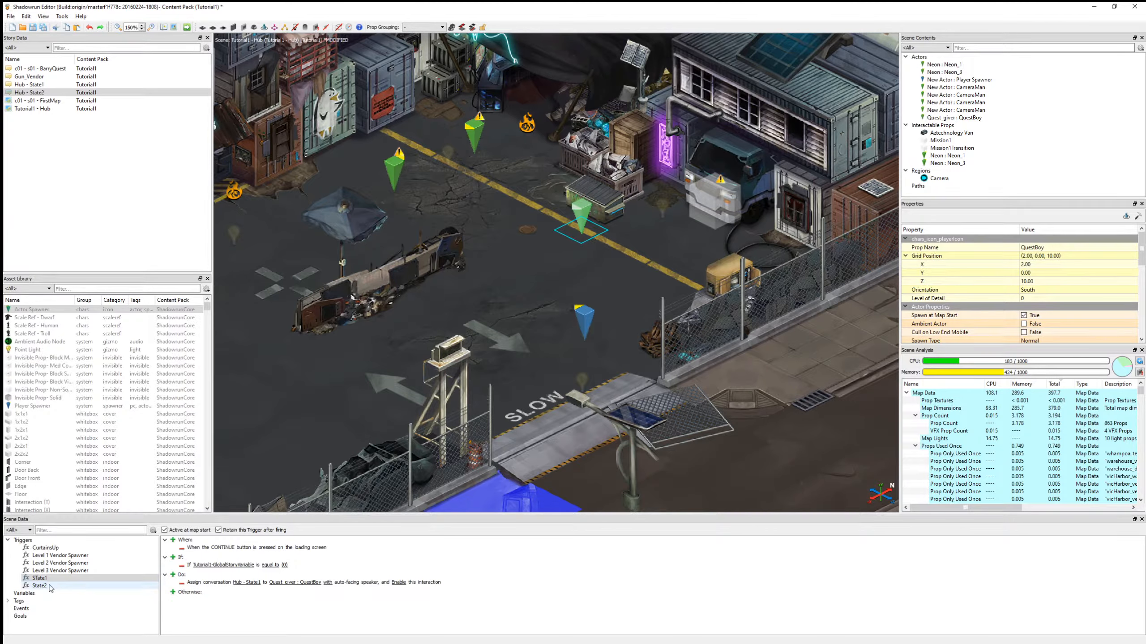
left_click(206, 554)
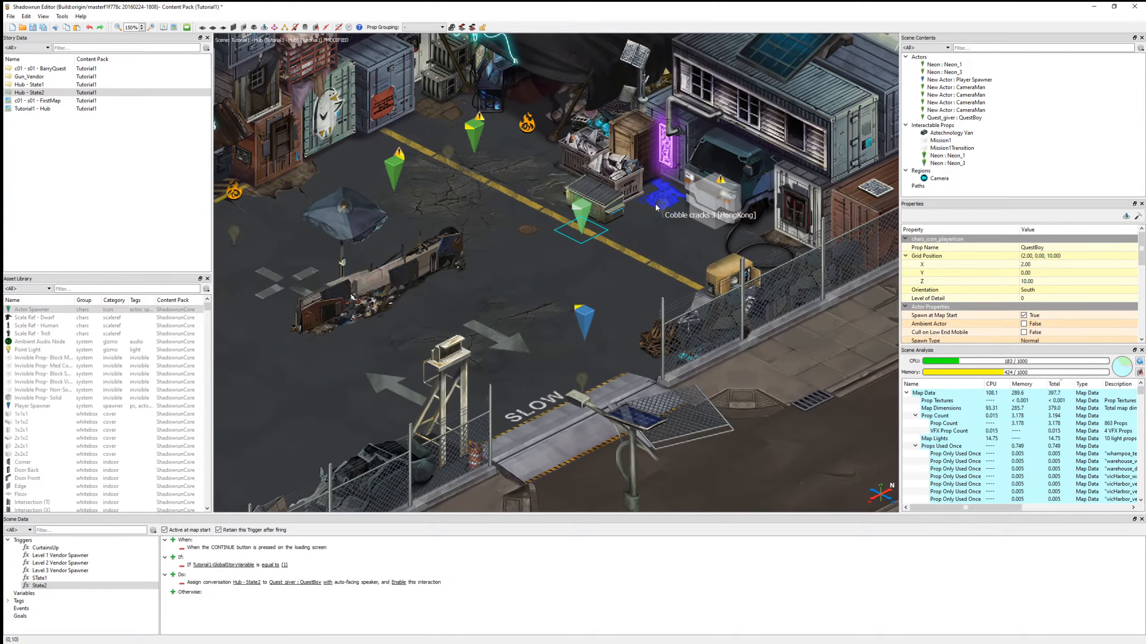
Delete the invisible Mission1 prop beside the crane's arm.
left_click(676, 226)
scroll(686, 223, "down", 2)
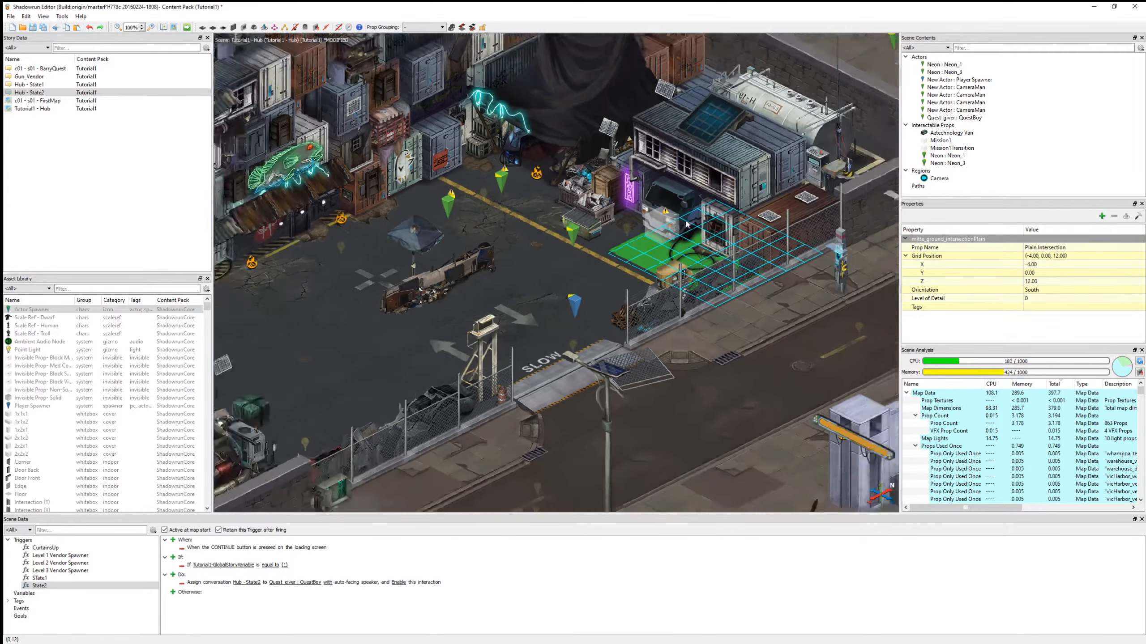
scroll(686, 224, "down", 4)
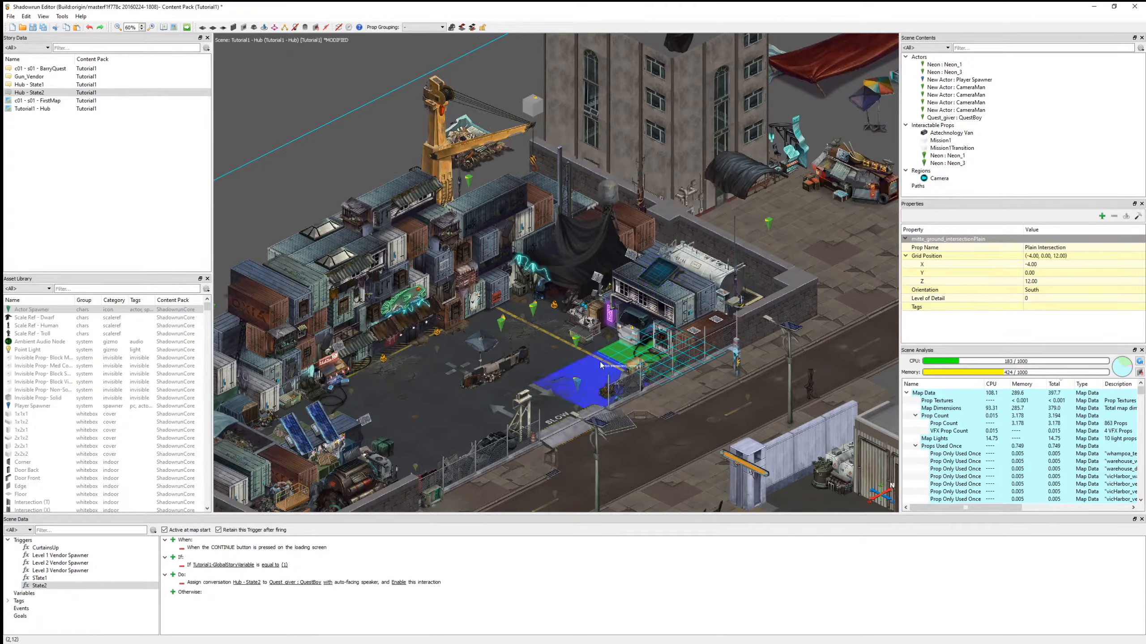
left_click(589, 381)
left_click(390, 123)
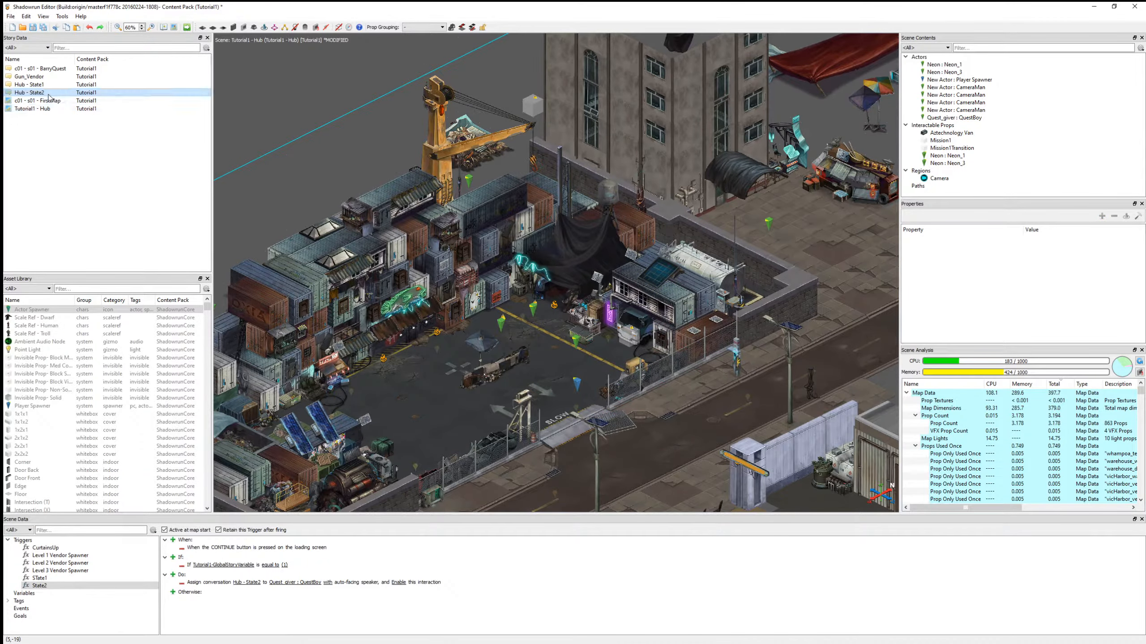
scroll(523, 374, "up", 3)
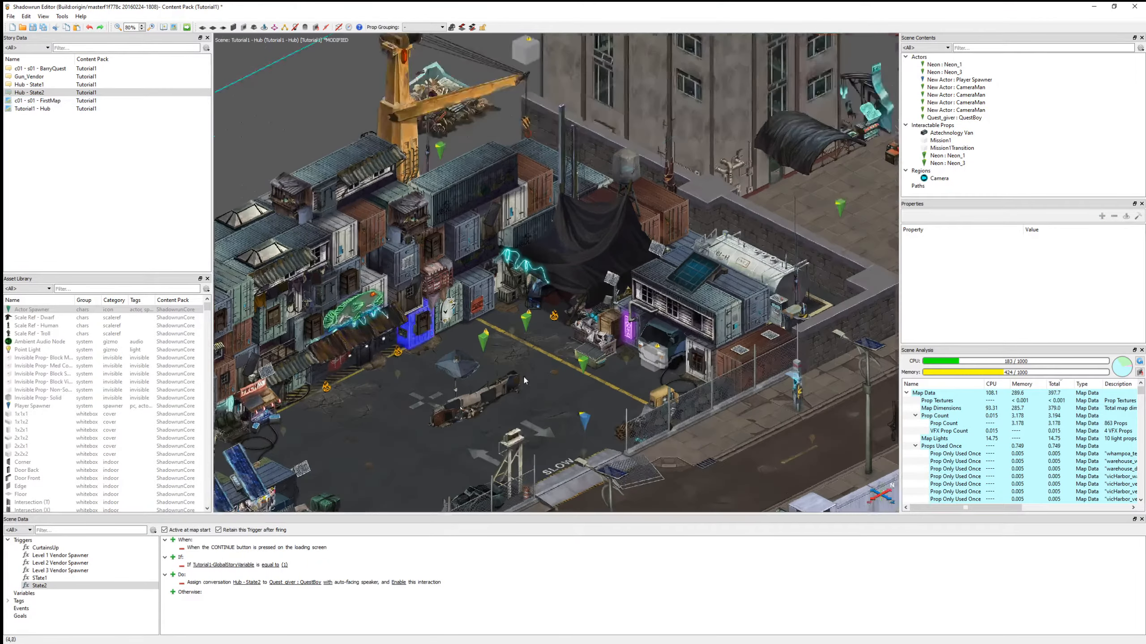
scroll(503, 273, "down", 2)
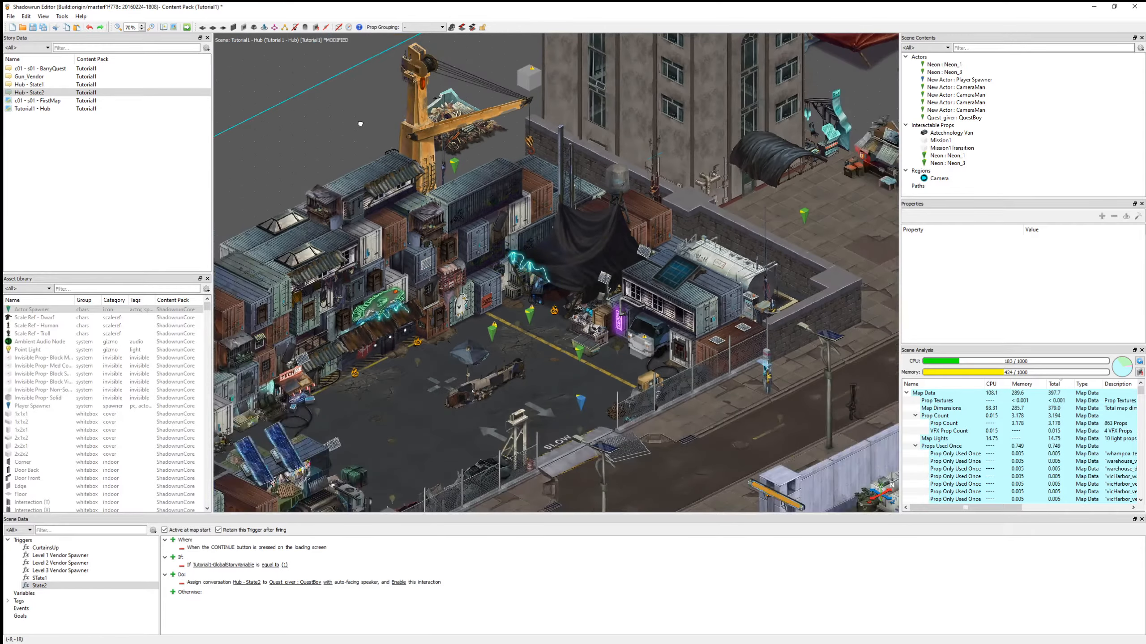
middle_click_drag(358, 122, 619, 273)
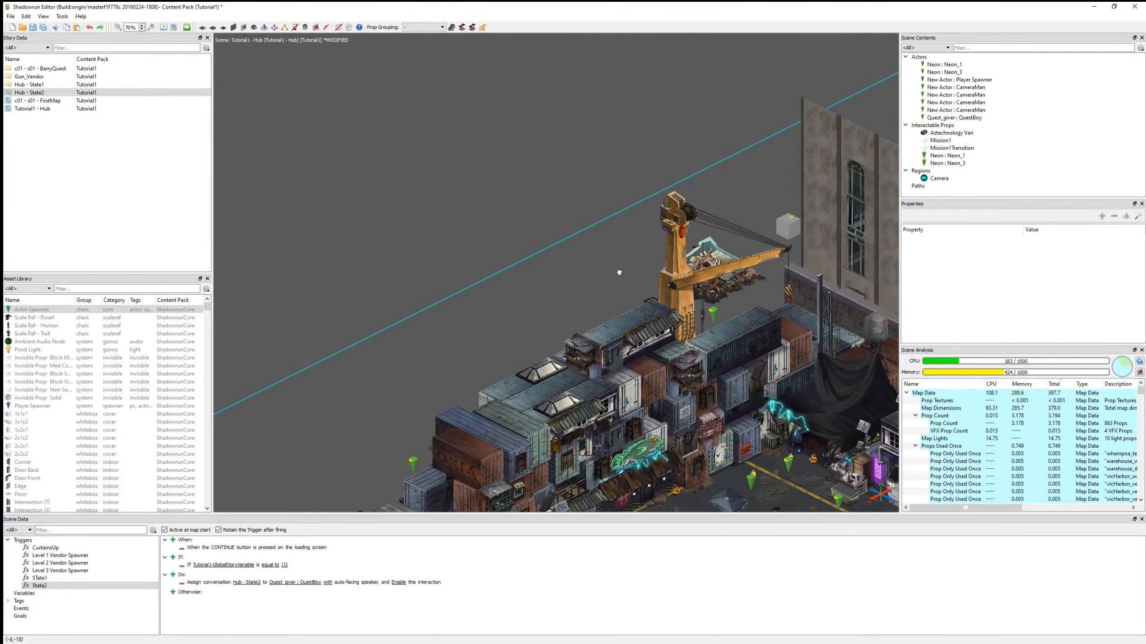
left_click(786, 222)
key("Delete")
middle_click_drag(739, 210, 470, 35)
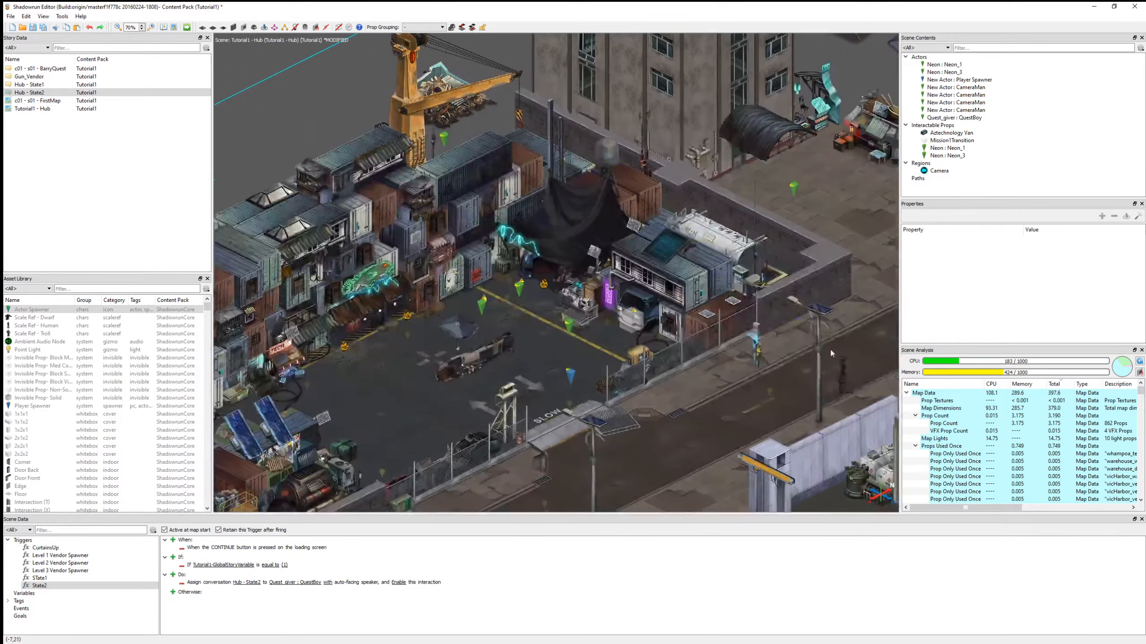
Set the Aztechnology Van's interaction type to None and apply the change.
left_click(643, 312)
left_click(1138, 215)
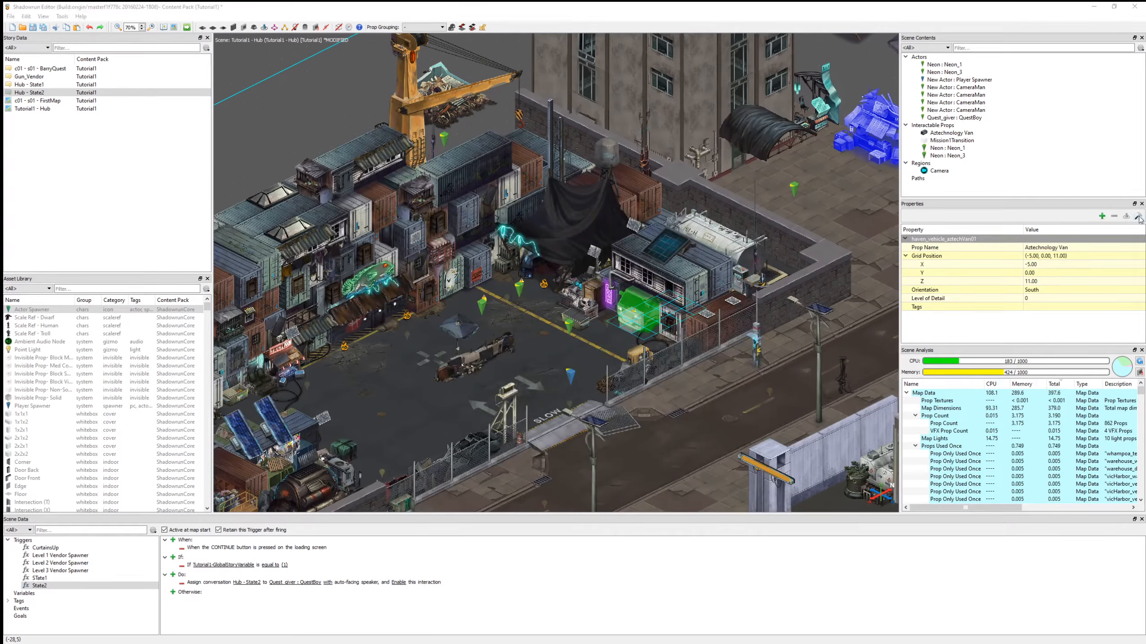
left_click(475, 229)
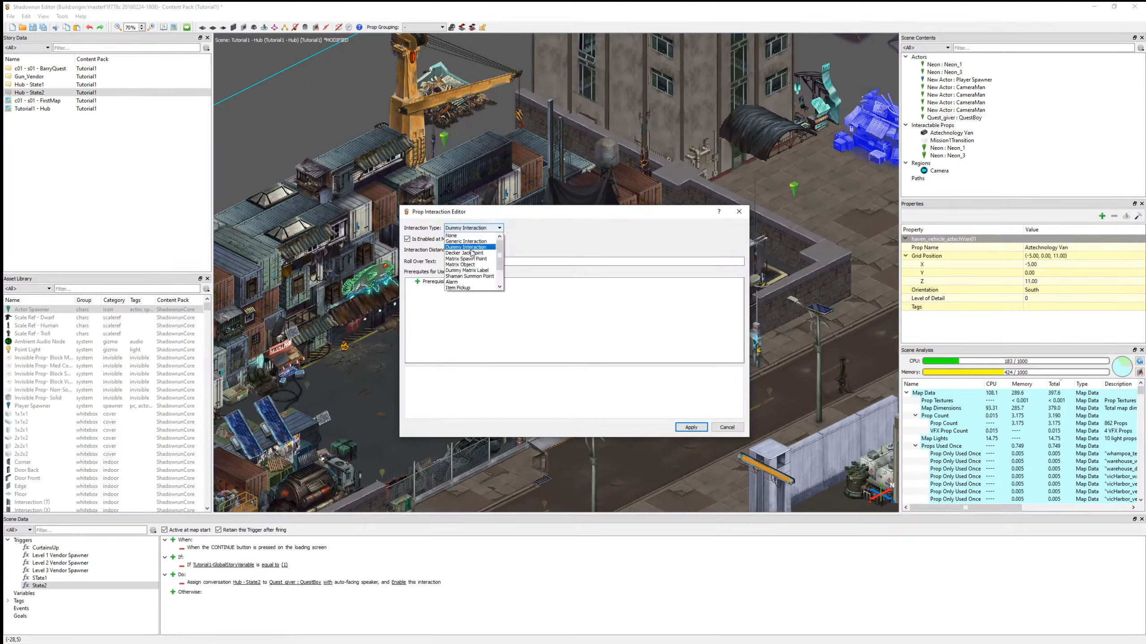
left_click(478, 236)
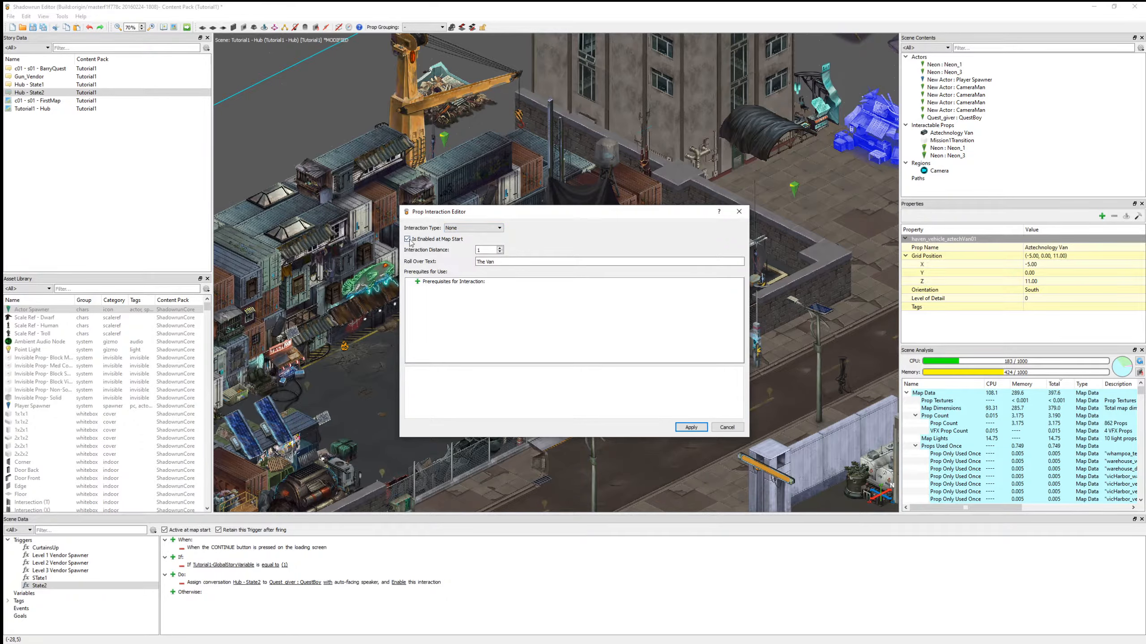
left_click(691, 427)
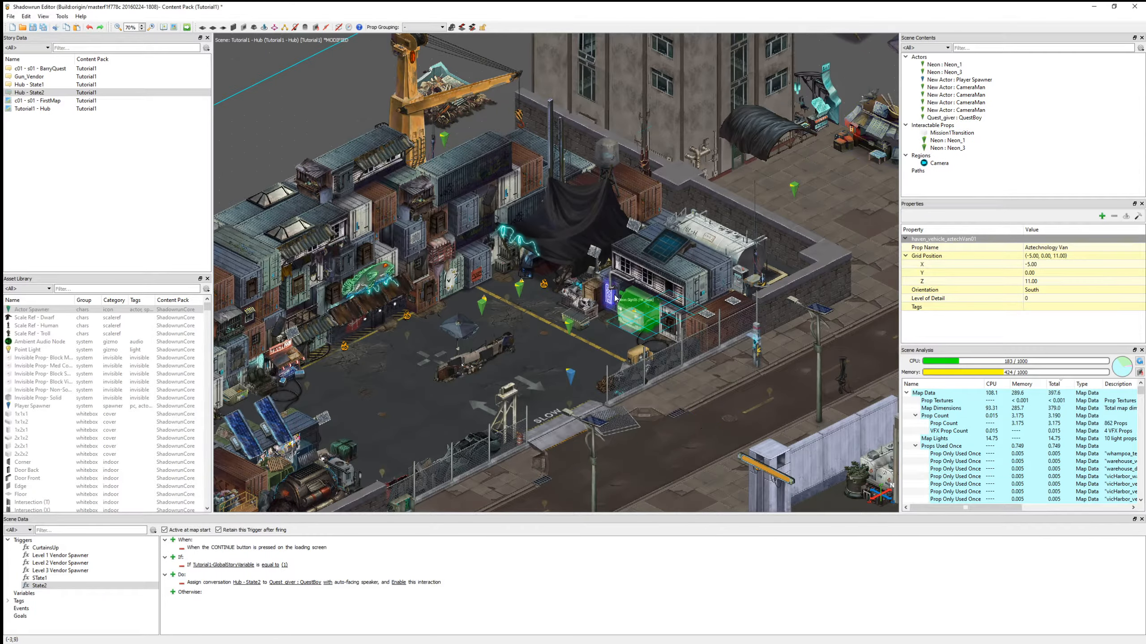
Try a Scene Transition interaction on the MTR entrance prop across the street.
left_click(624, 328)
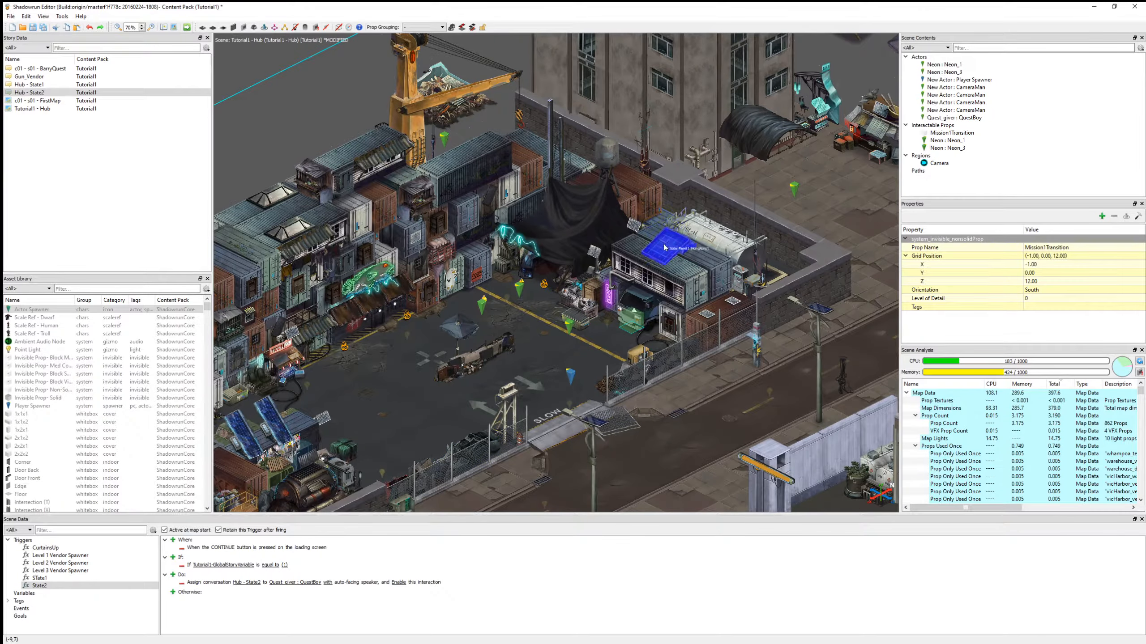
middle_click_drag(330, 95, 592, 255)
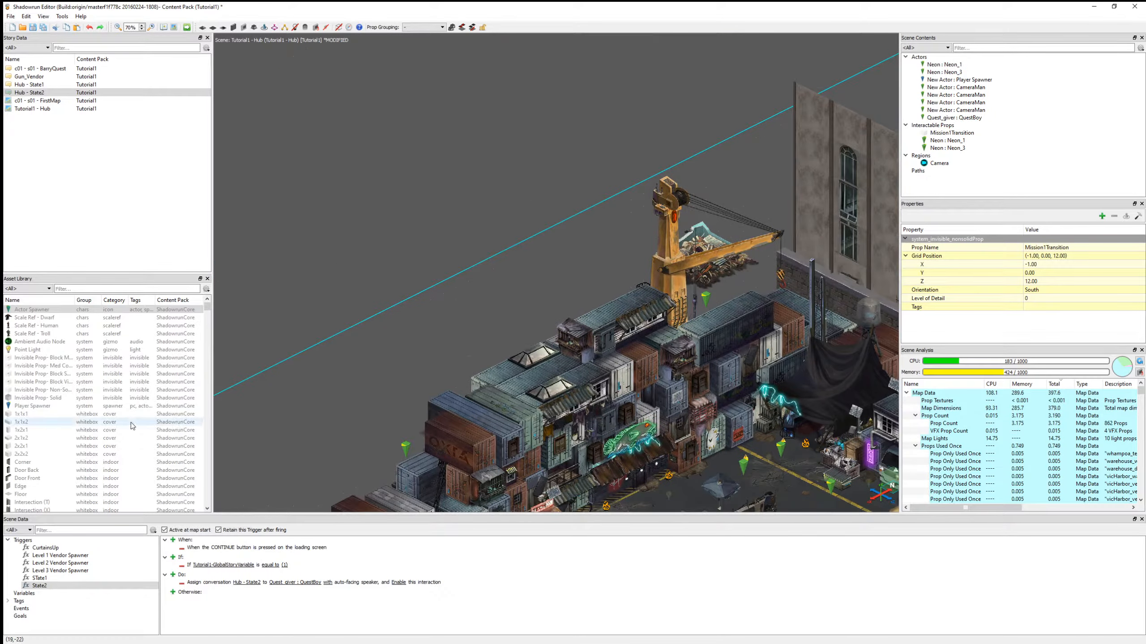
middle_click_drag(585, 332, 475, 231)
middle_click_drag(740, 277, 471, 273)
middle_click_drag(795, 174, 549, 248)
left_click(596, 293)
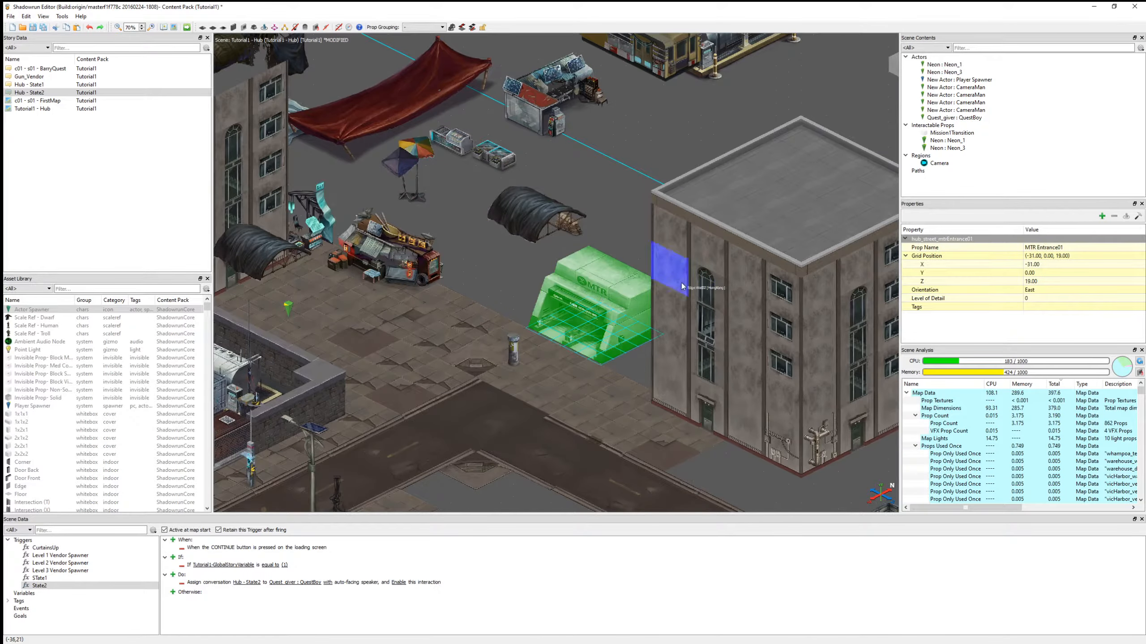
left_click(1139, 216)
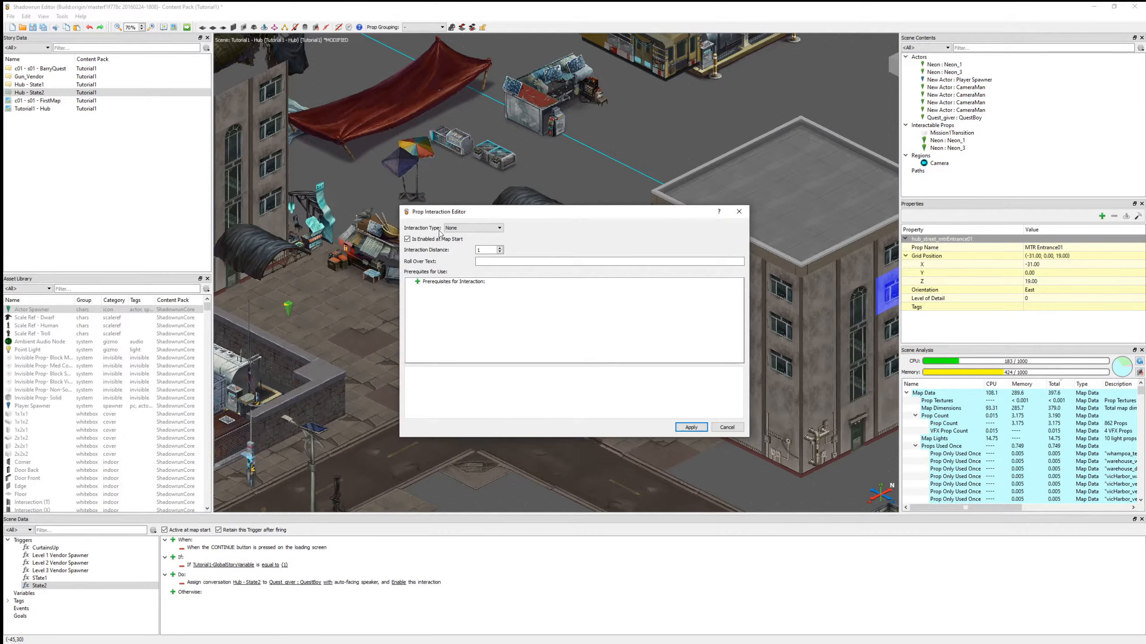
left_click(477, 228)
scroll(474, 266, "down", 3)
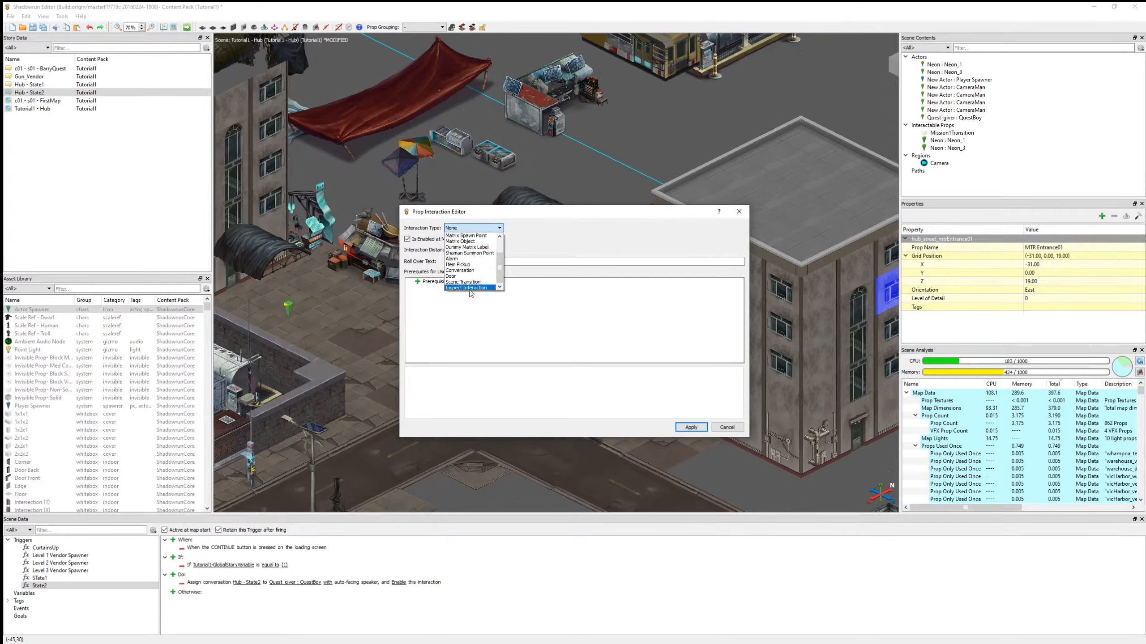
left_click(477, 285)
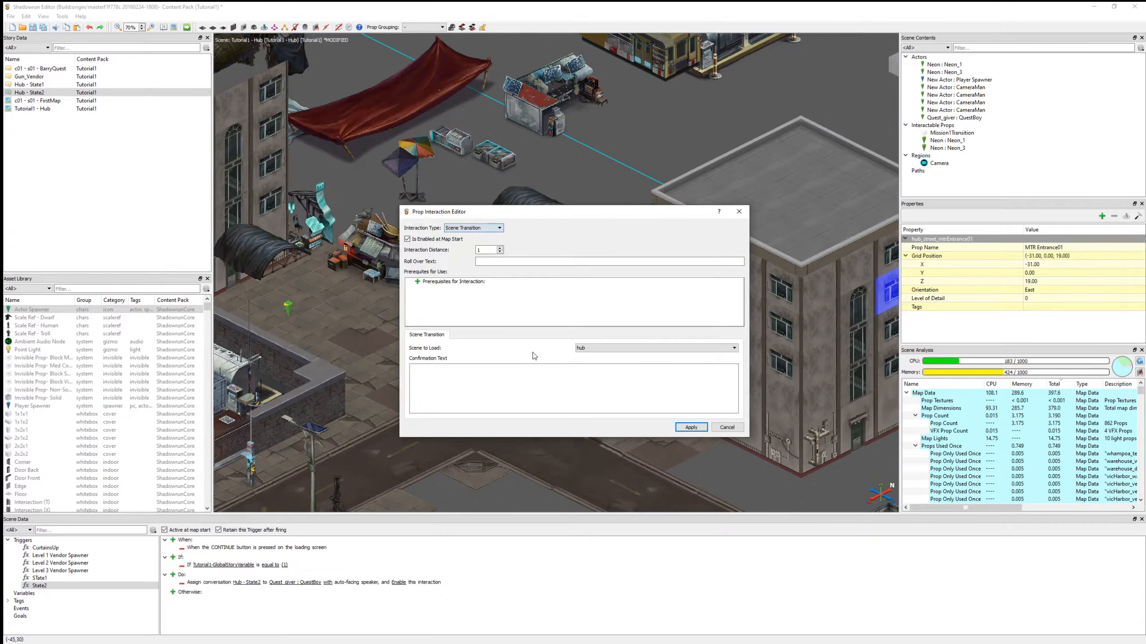
left_click(726, 428)
left_click(504, 264)
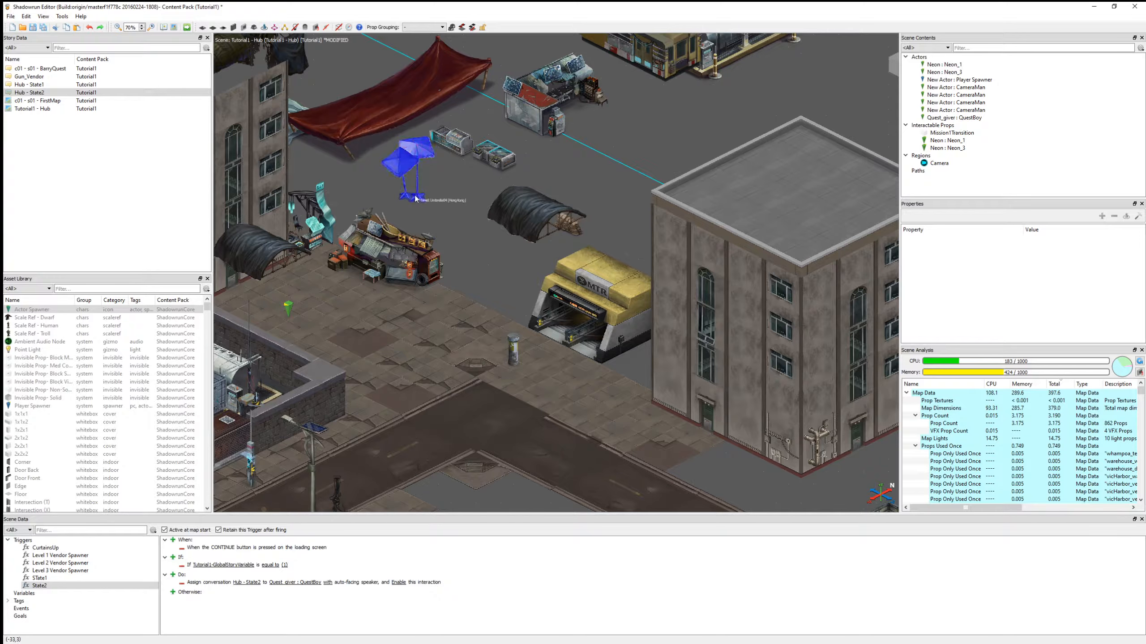
Place a non-solid invisible prop outside the map boundary at grid position (-8, 0, -31), beyond the container buildings.
middle_click_drag(416, 199, 670, 235)
middle_click_drag(345, 180, 564, 199)
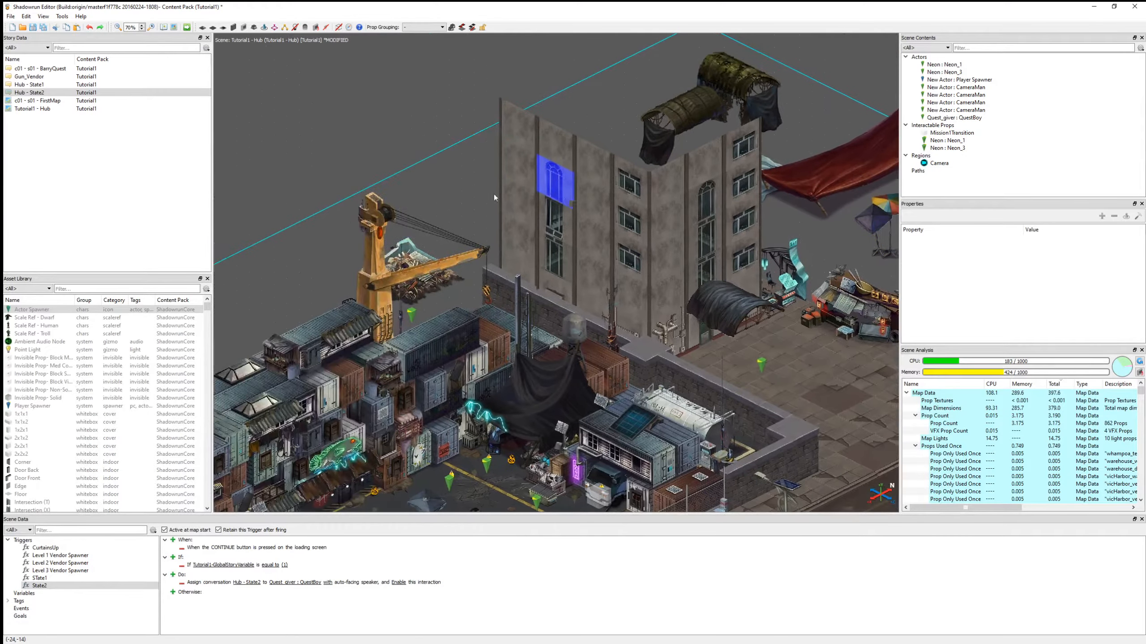
middle_click_drag(320, 166, 635, 180)
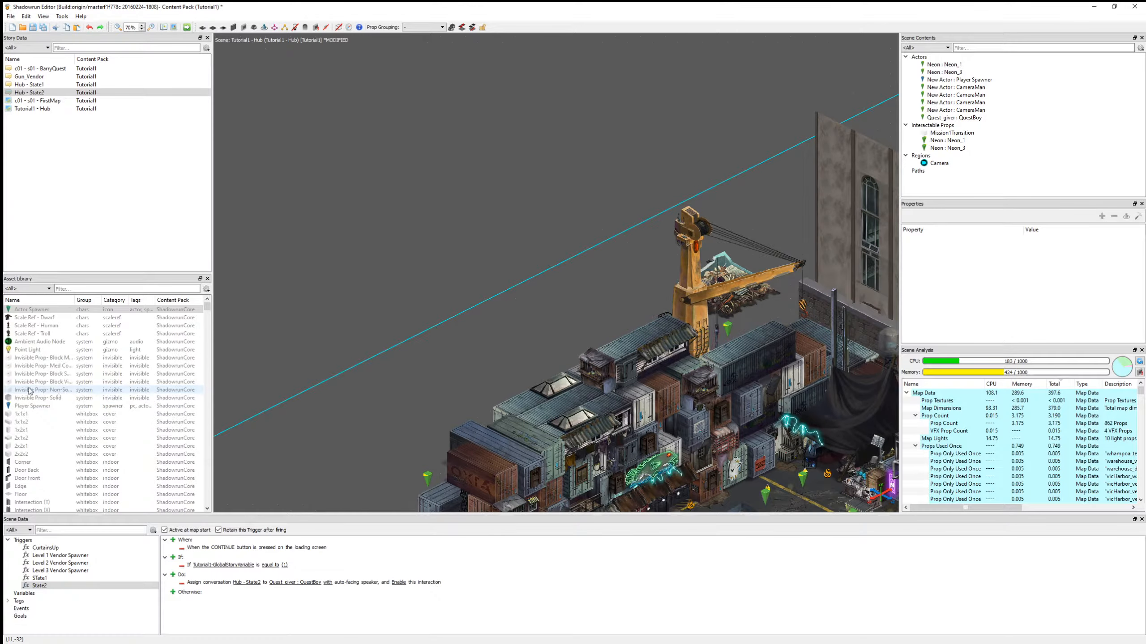
left_click_drag(29, 389, 363, 229)
middle_click_drag(312, 227, 420, 266)
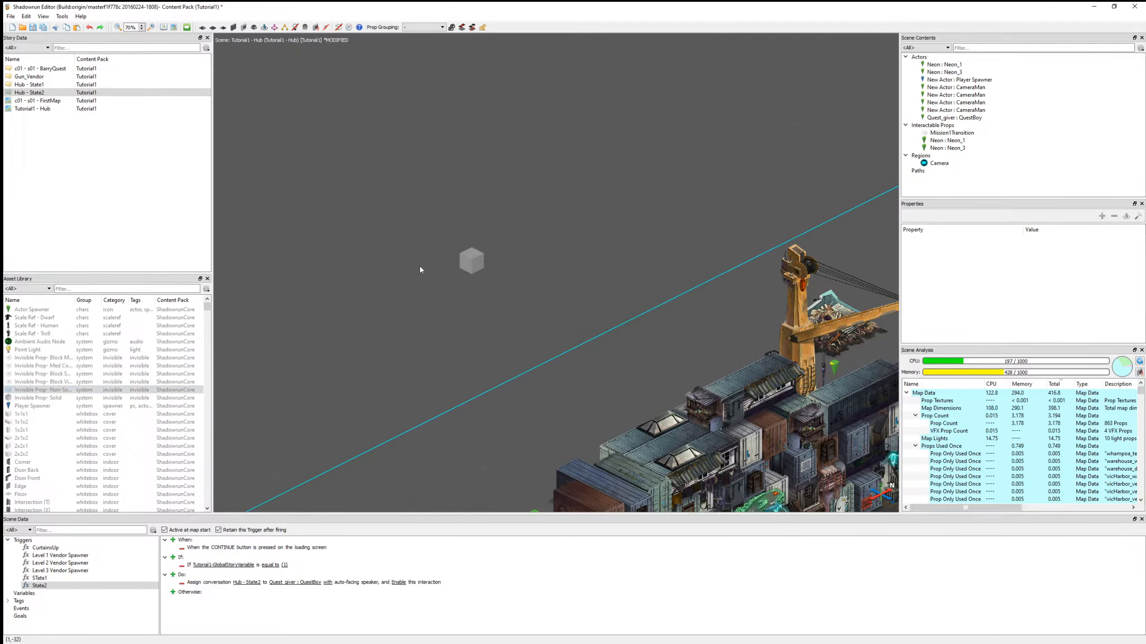
left_click_drag(489, 280, 580, 244)
scroll(579, 244, "up", 1)
scroll(642, 279, "up", 1)
middle_click_drag(642, 279, 539, 352)
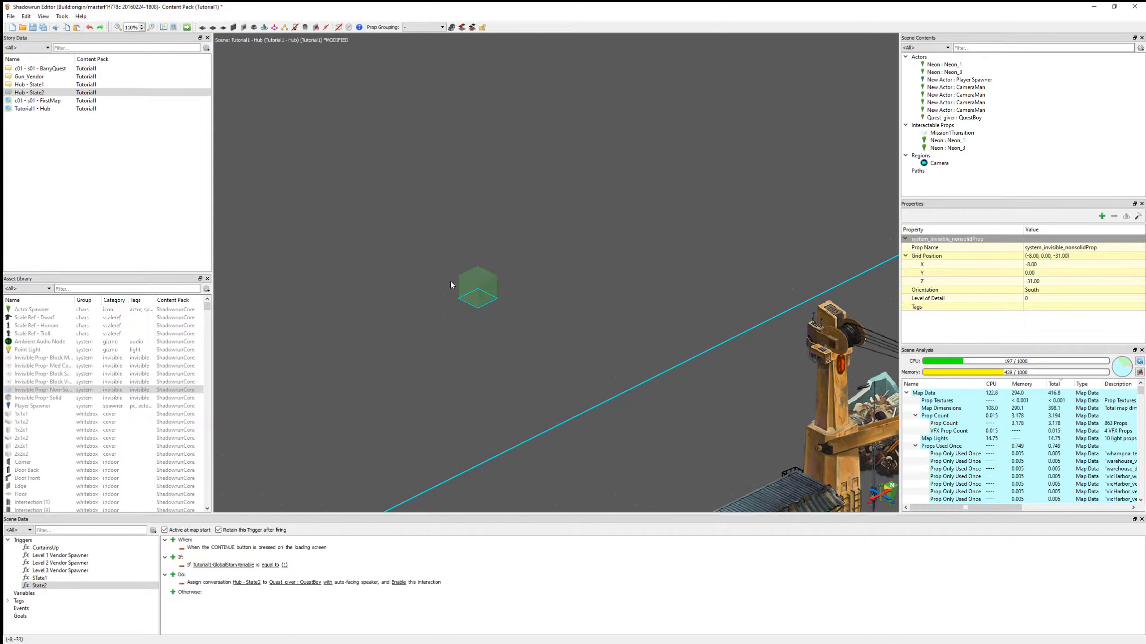
Rename the new invisible prop as Mission1 Transition.
left_click(1065, 247)
type("Mi")
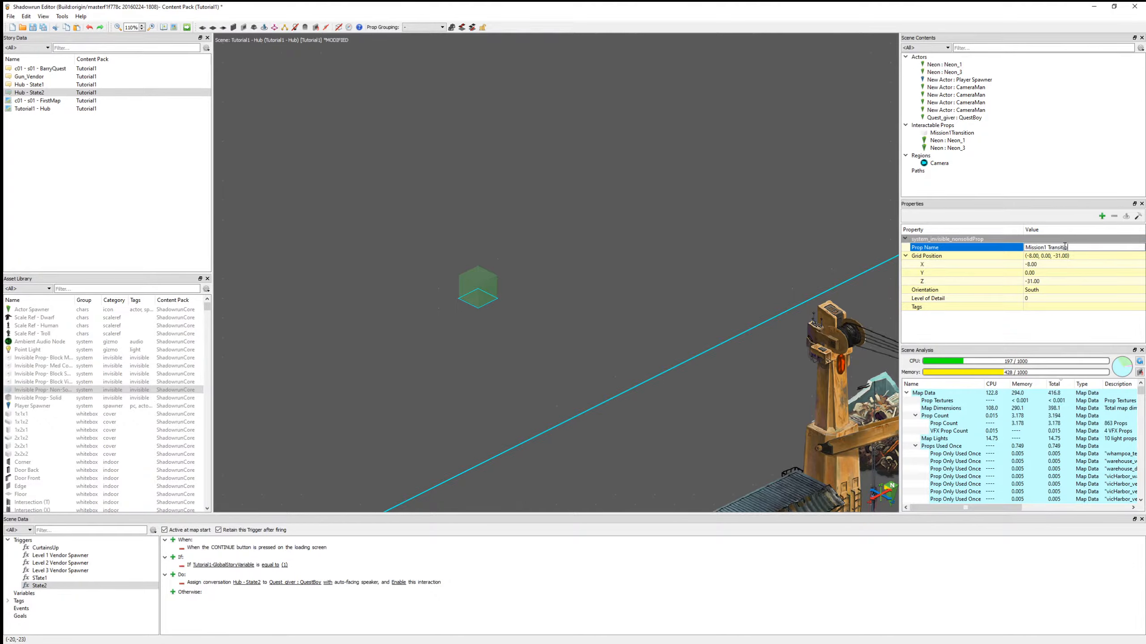
type("ssion1 Transitio")
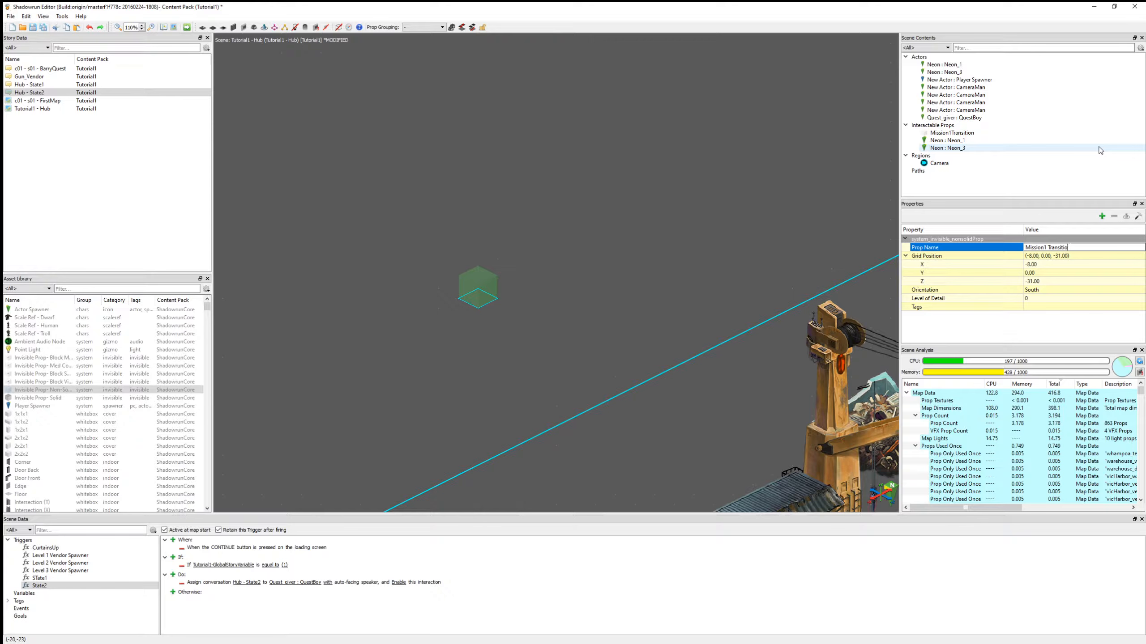
type("n")
key("Return")
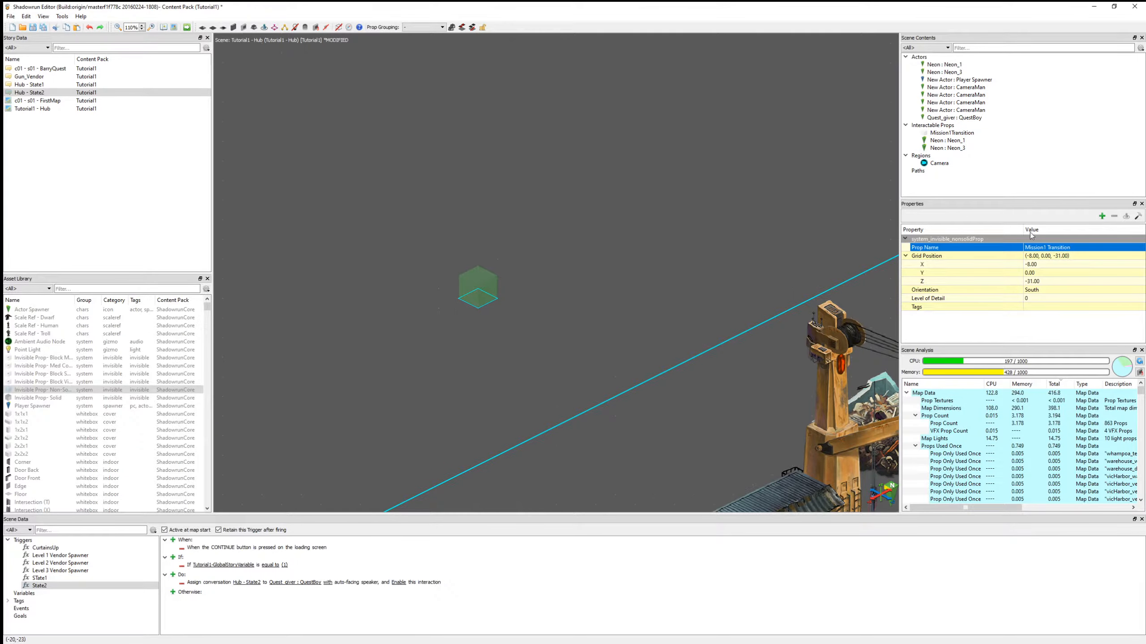
Give the Mission1 Transition prop a Scene Transition interaction that is not enabled at map start.
left_click(1138, 217)
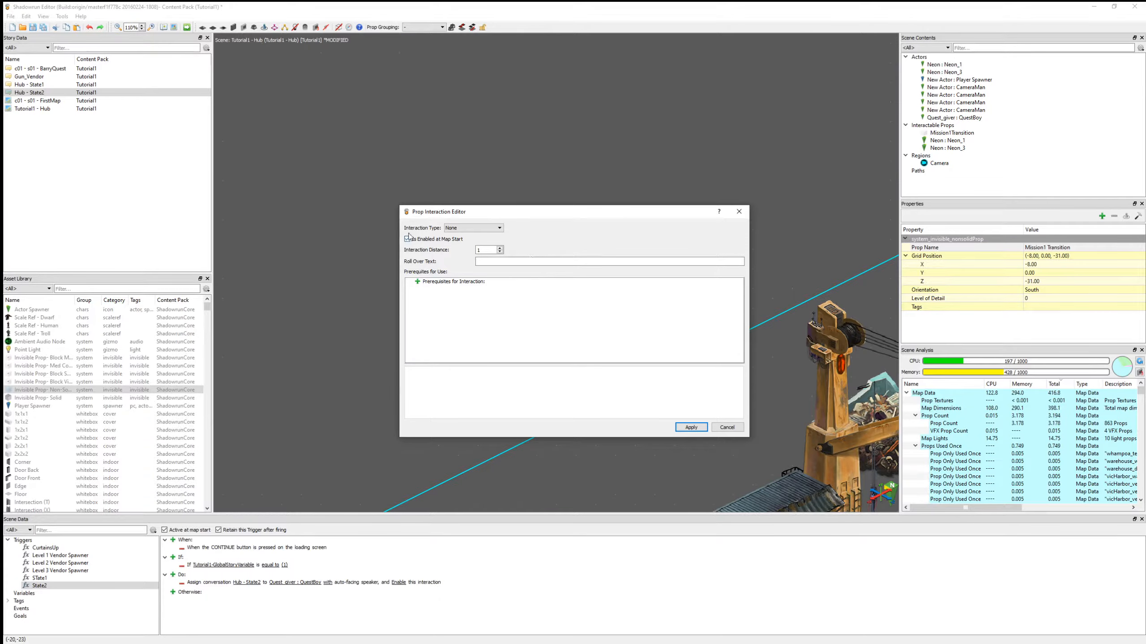
left_click(464, 230)
scroll(462, 244, "down", 3)
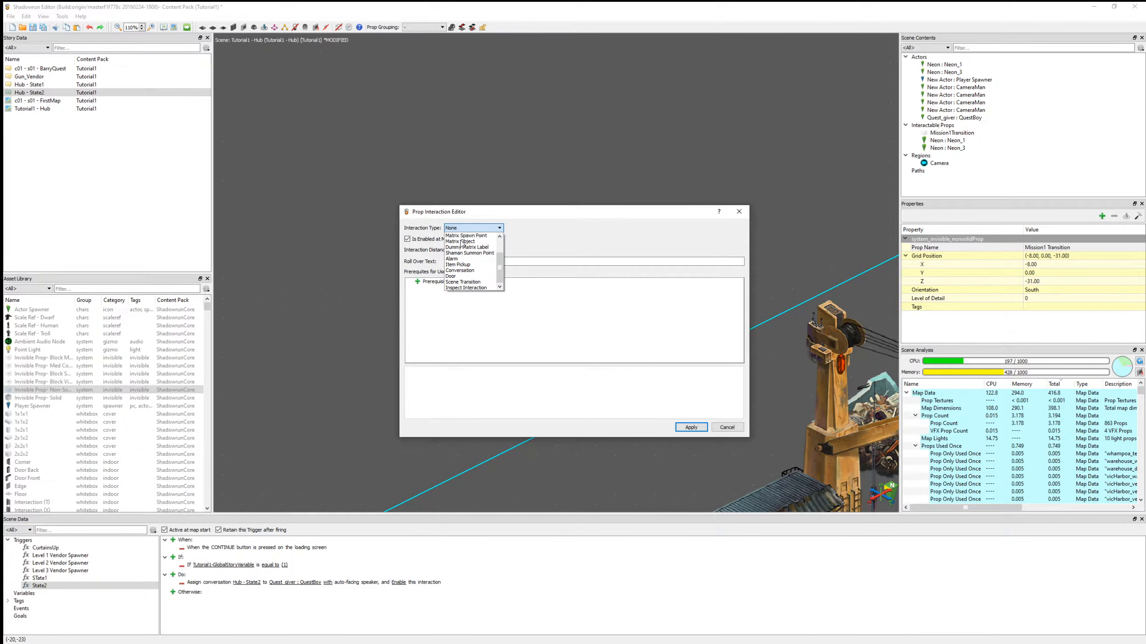
left_click(461, 282)
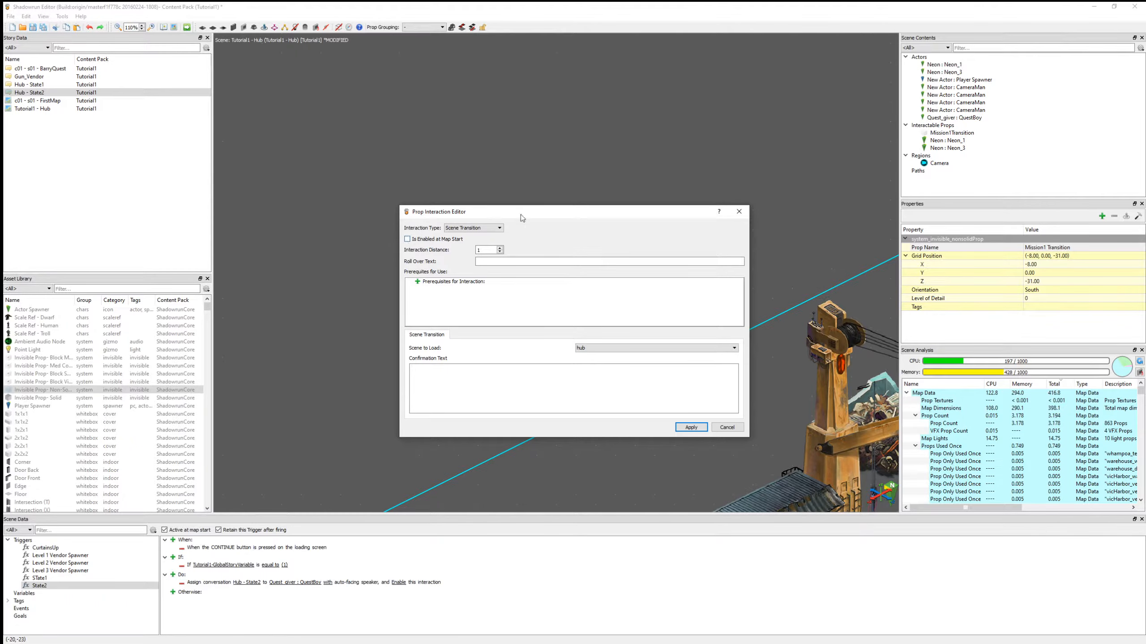
Choose c01 - s01 - FirstMap as the scene the transition loads.
left_click_drag(521, 214, 600, 102)
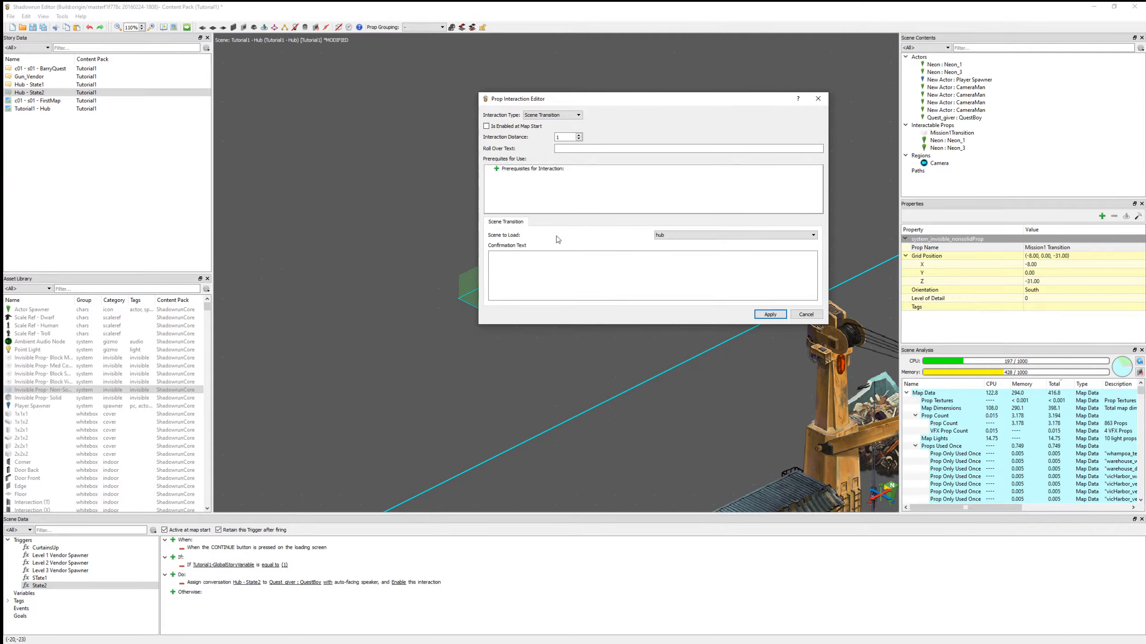
left_click(682, 238)
scroll(695, 248, "up", 3)
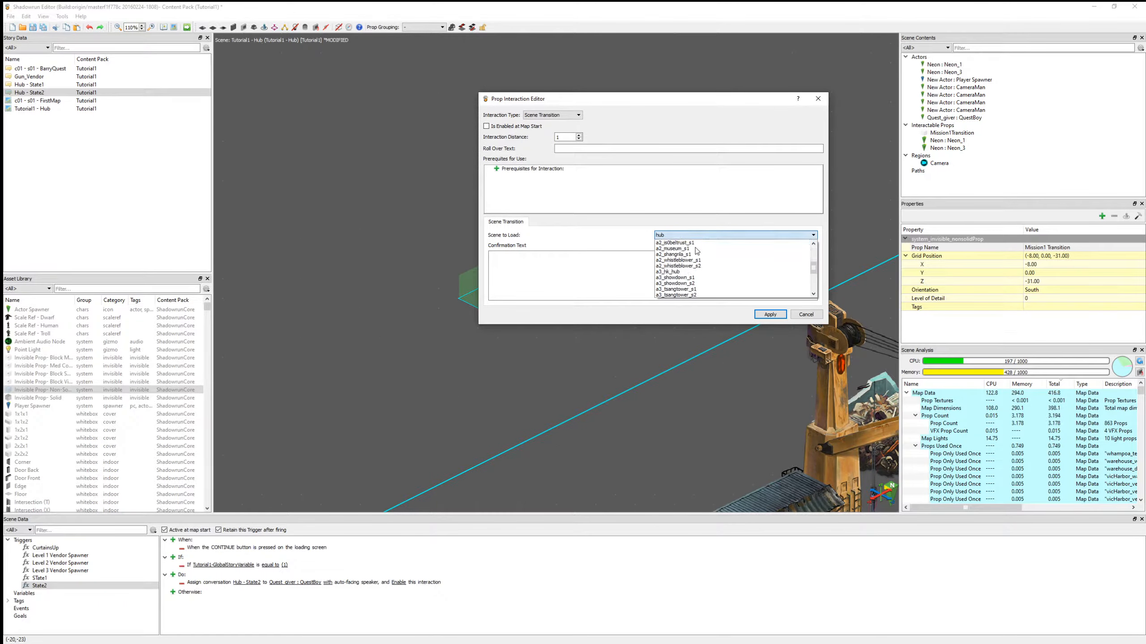
scroll(694, 247, "down", 5)
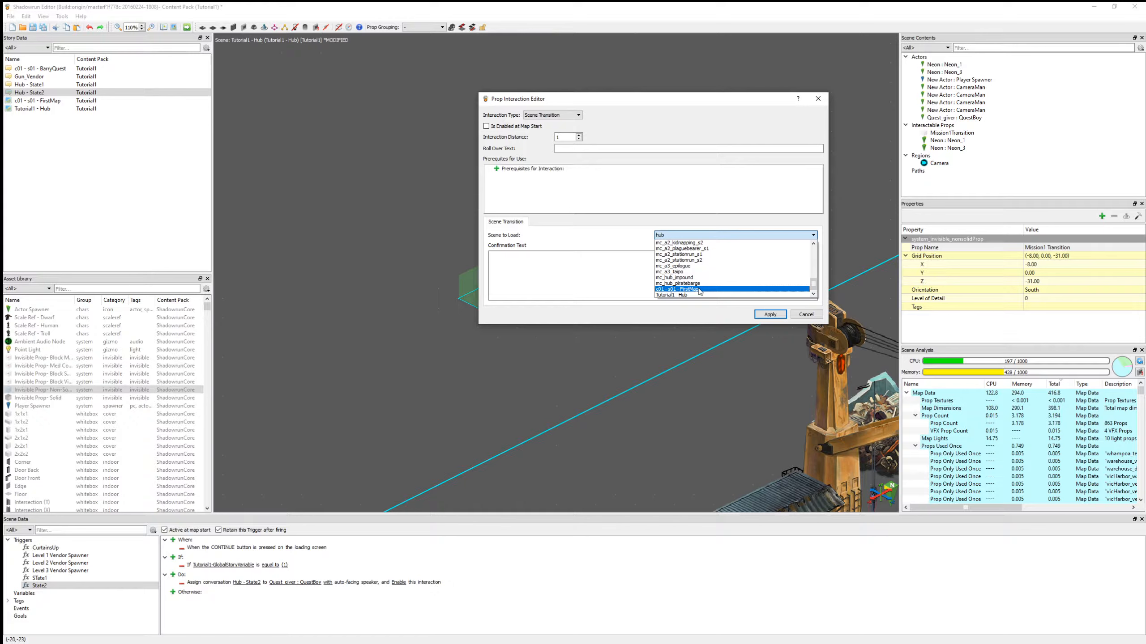
left_click(698, 290)
Enter the confirmation text "Do you want to go see Barry?" and apply the prop's interaction settings.
left_click(671, 291)
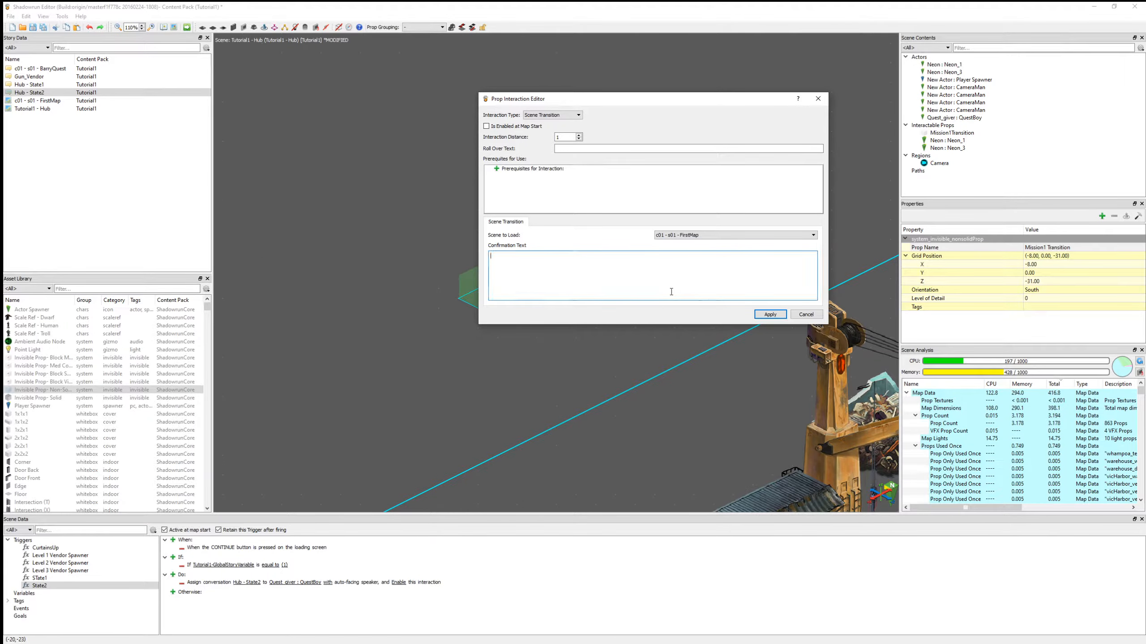
type("o you want to go see Barry?")
key("Home")
type("D")
left_click(776, 316)
scroll(576, 310, "down", 2)
middle_click_drag(591, 225, 562, 105)
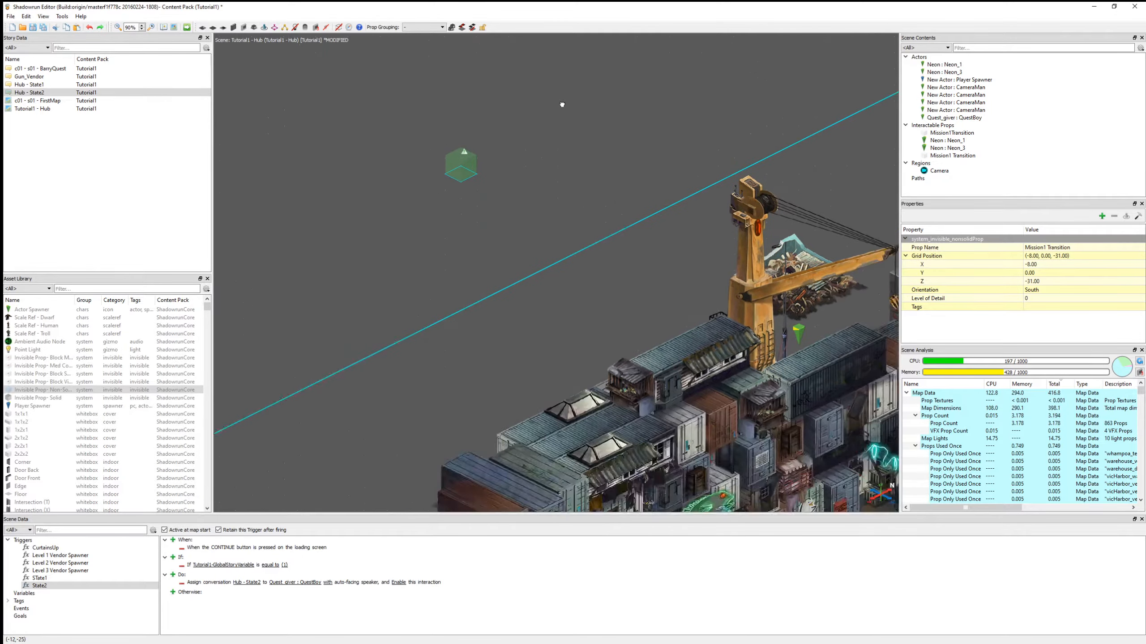
Move the Mission1 Transition prop from outside the map into the hub yard, at grid position (-1, 0, 12).
scroll(623, 264, "down", 1)
middle_click_drag(627, 266, 477, 204)
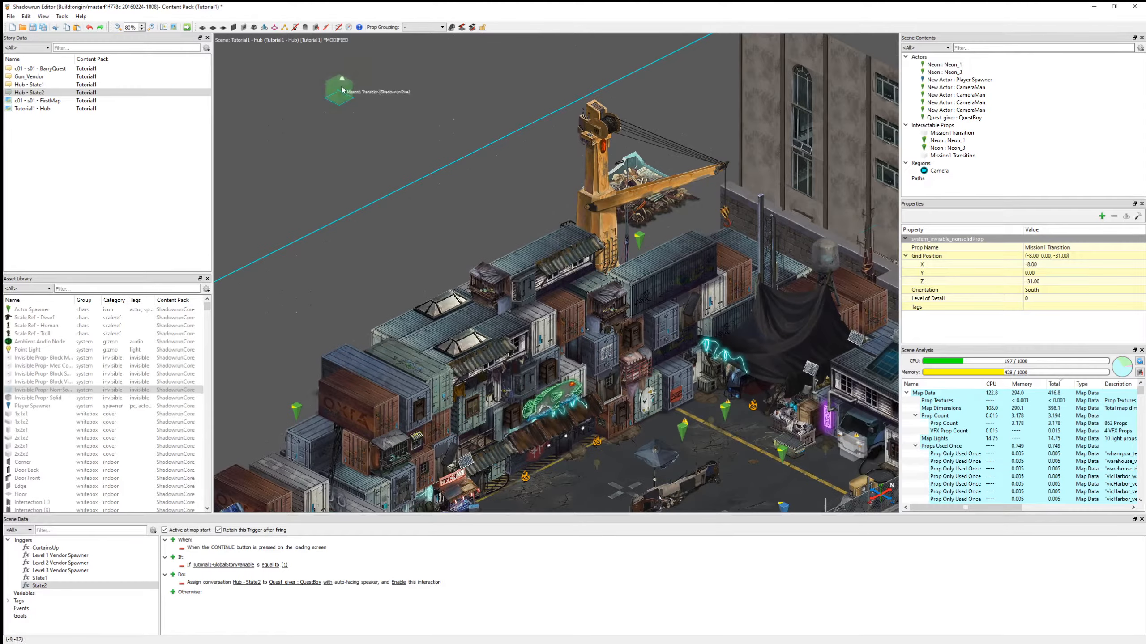
left_click_drag(342, 90, 741, 463)
scroll(741, 462, "up", 1)
middle_click_drag(741, 463, 545, 331)
scroll(515, 299, "up", 1)
left_click_drag(561, 332, 684, 312)
Delete the old Mission1Transition prop from the hub yard and select the new Mission1 Transition prop.
left_click(689, 324)
key("Delete")
left_click(685, 312)
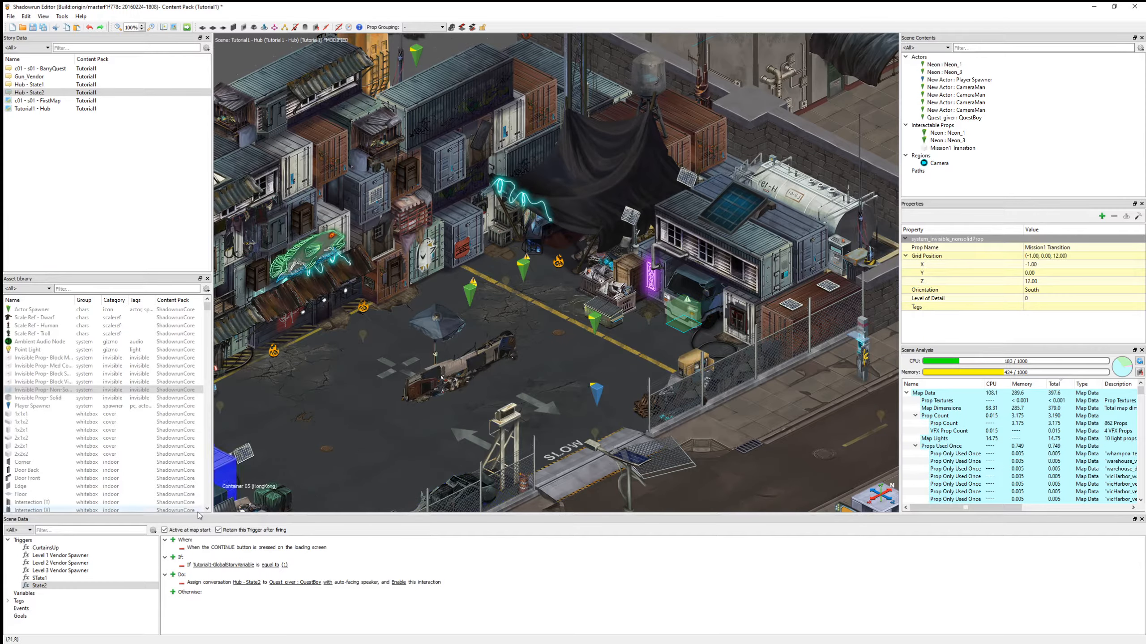
Open the Hub - State1 conversation and remove the broken Enable action from its "Go see Barry" node.
double_click(32, 84)
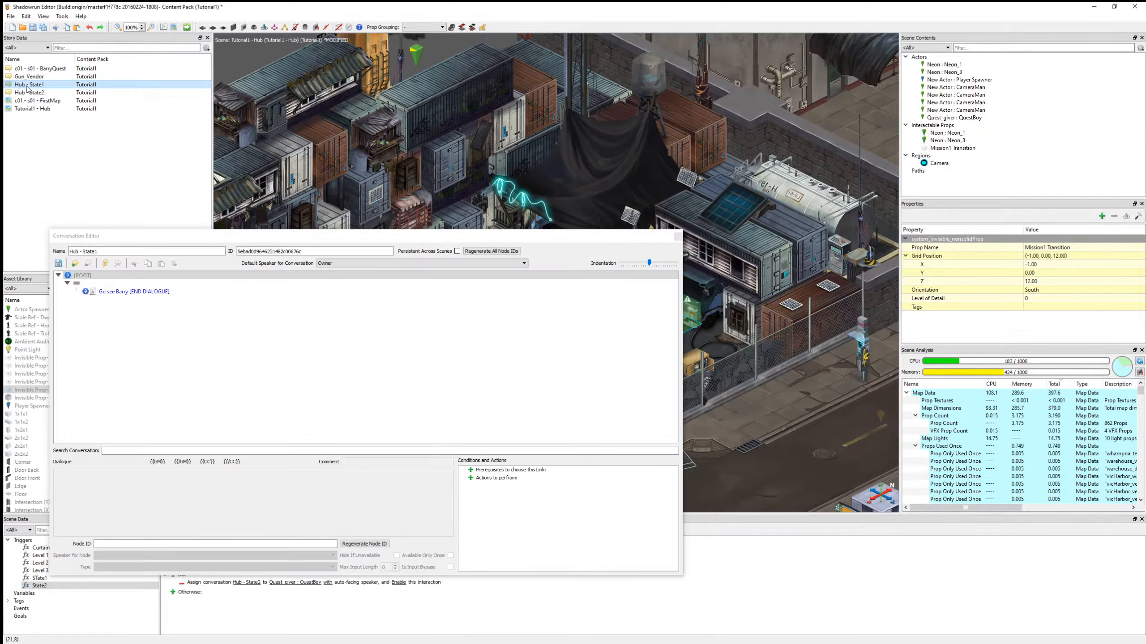
left_click(137, 292)
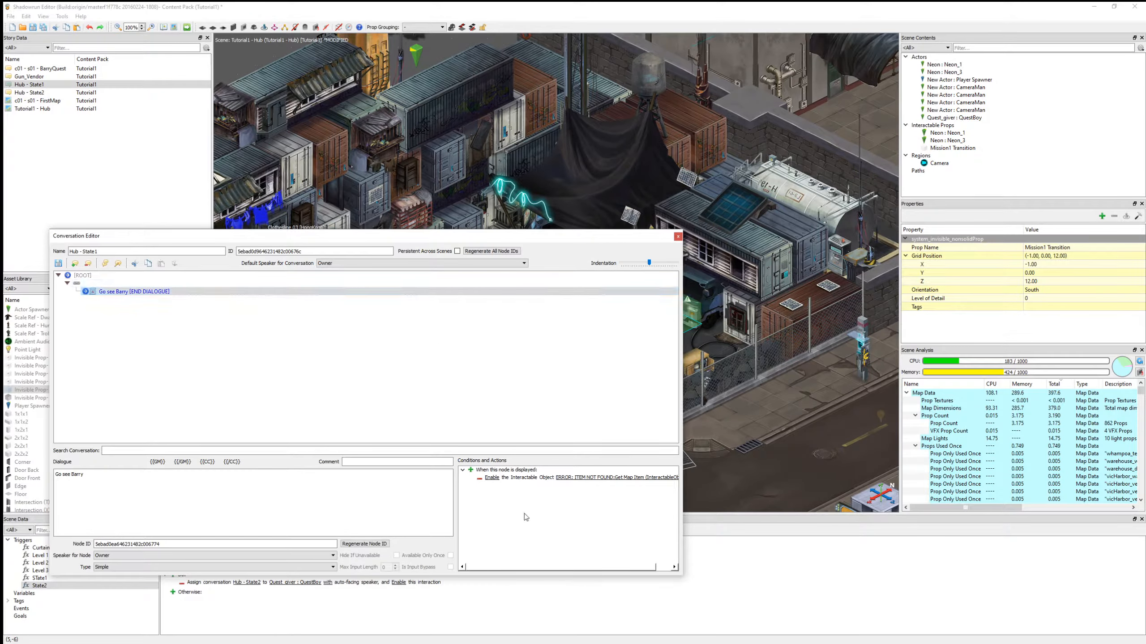
left_click(479, 480)
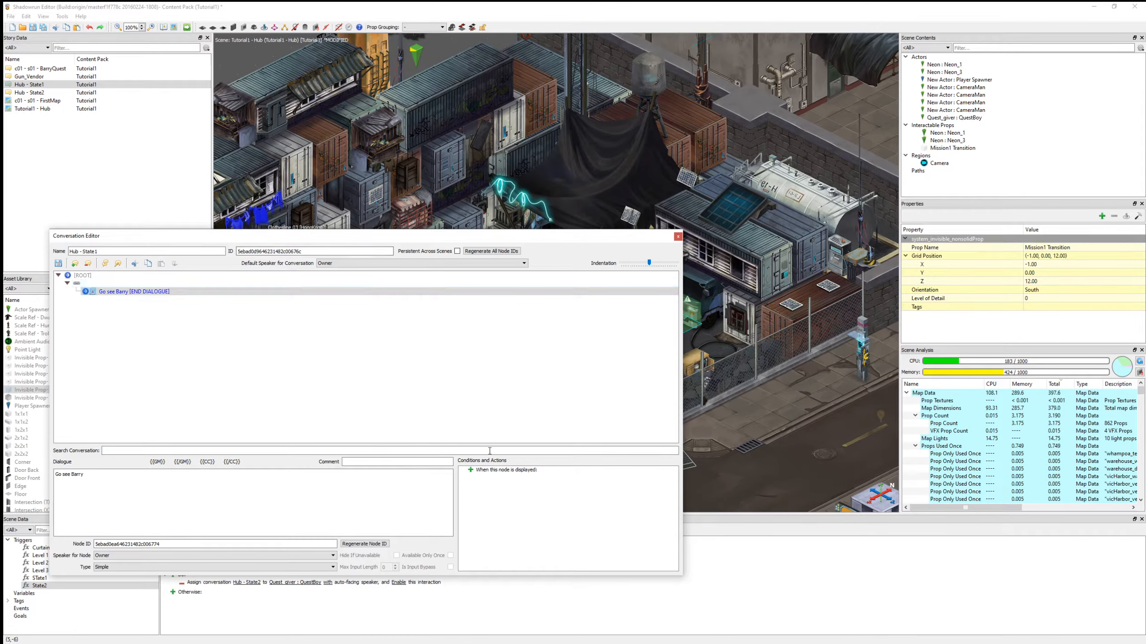
Add an action to the "Go see Barry" node that enables the interactable object Mission1 Transition when the node is displayed.
left_click(471, 471)
right_click(498, 477)
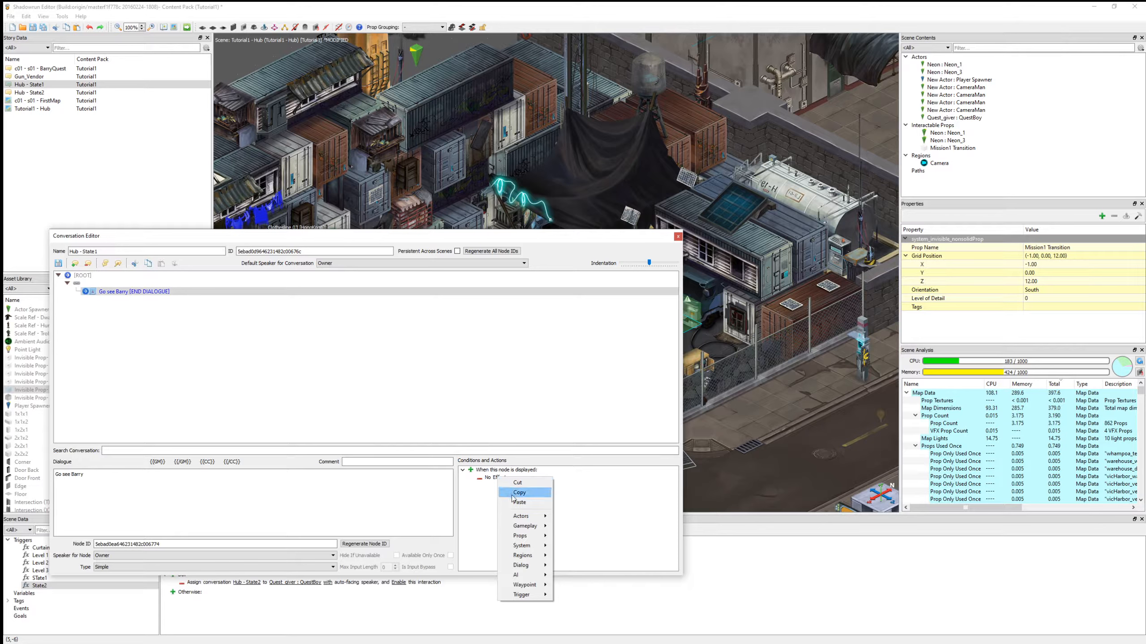
mouse_move(523, 536)
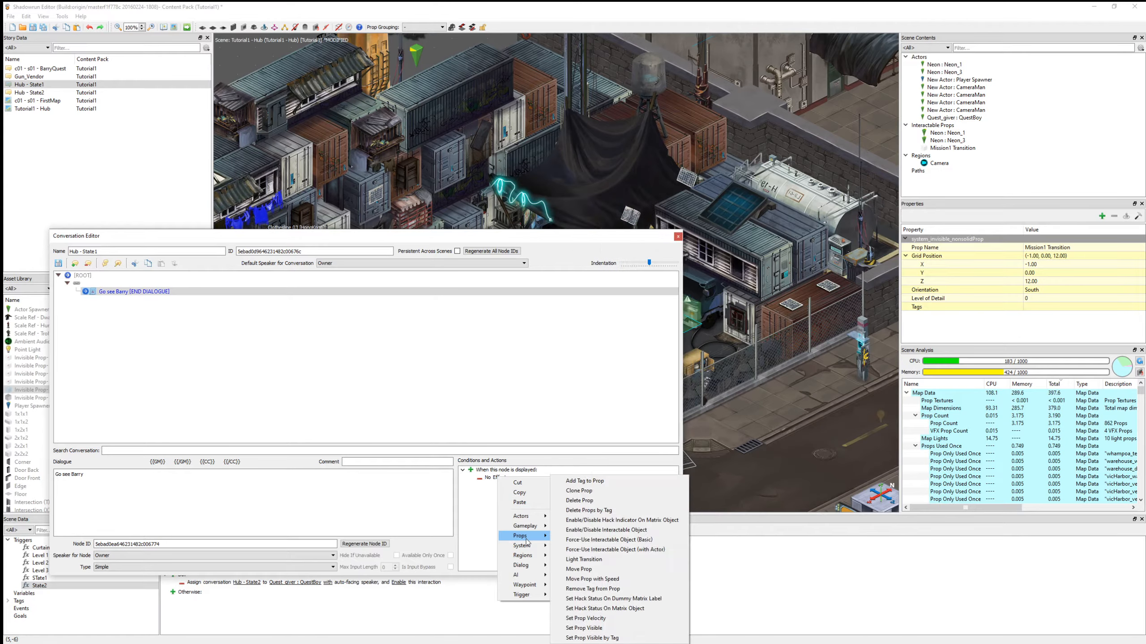
left_click(640, 530)
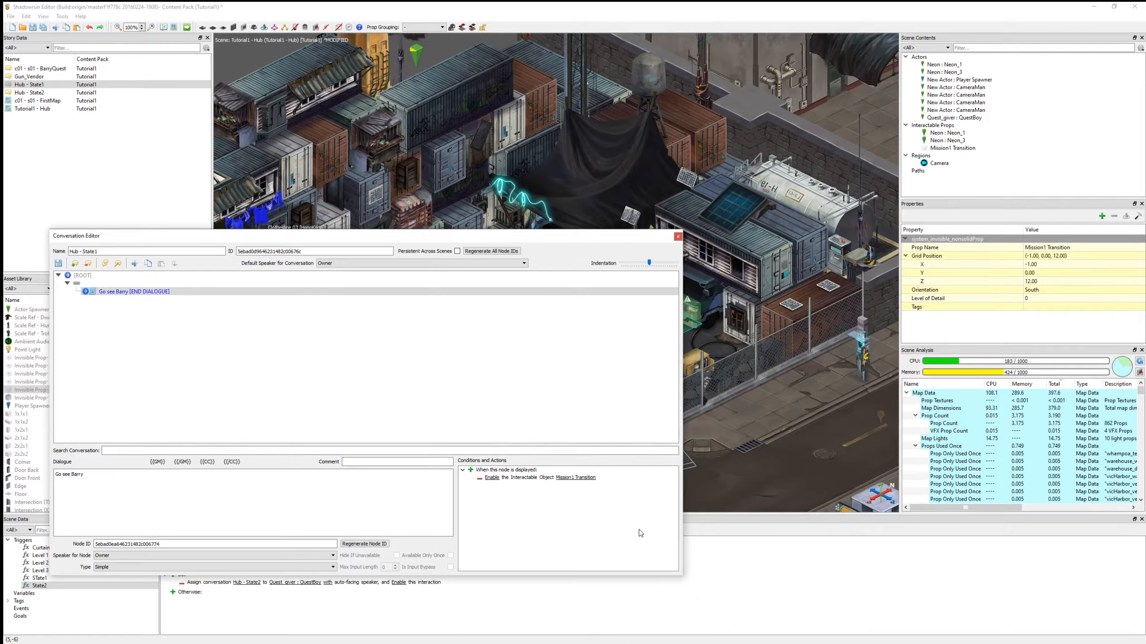
left_click(563, 477)
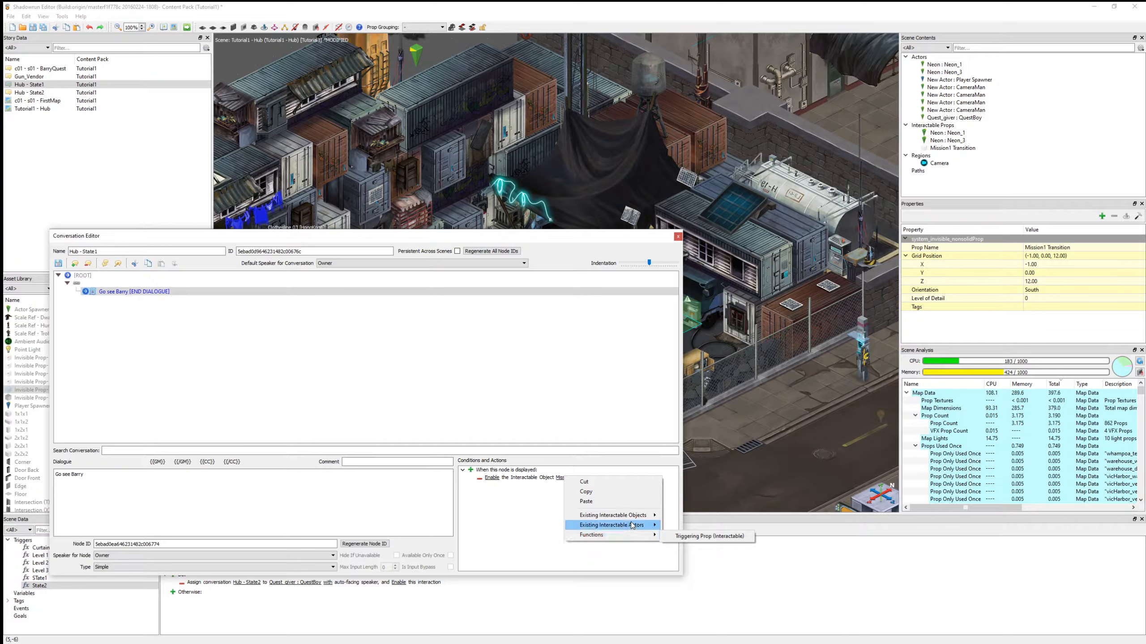
mouse_move(631, 515)
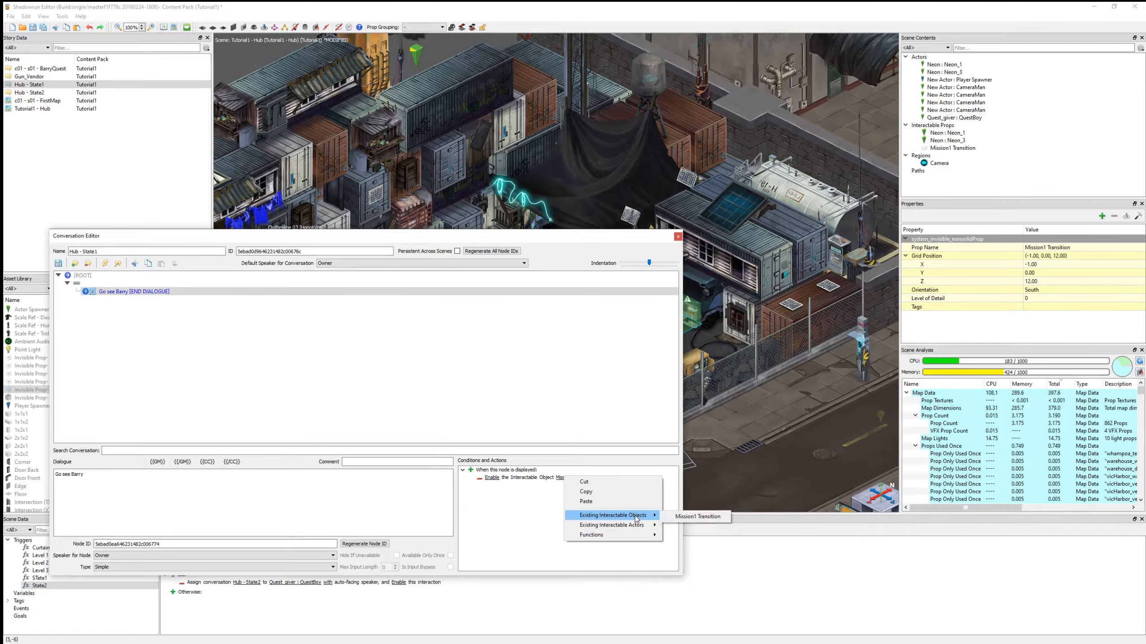
left_click(698, 517)
Save the Hub - State1 conversation over the existing version and close its editor.
left_click_drag(622, 236, 634, 168)
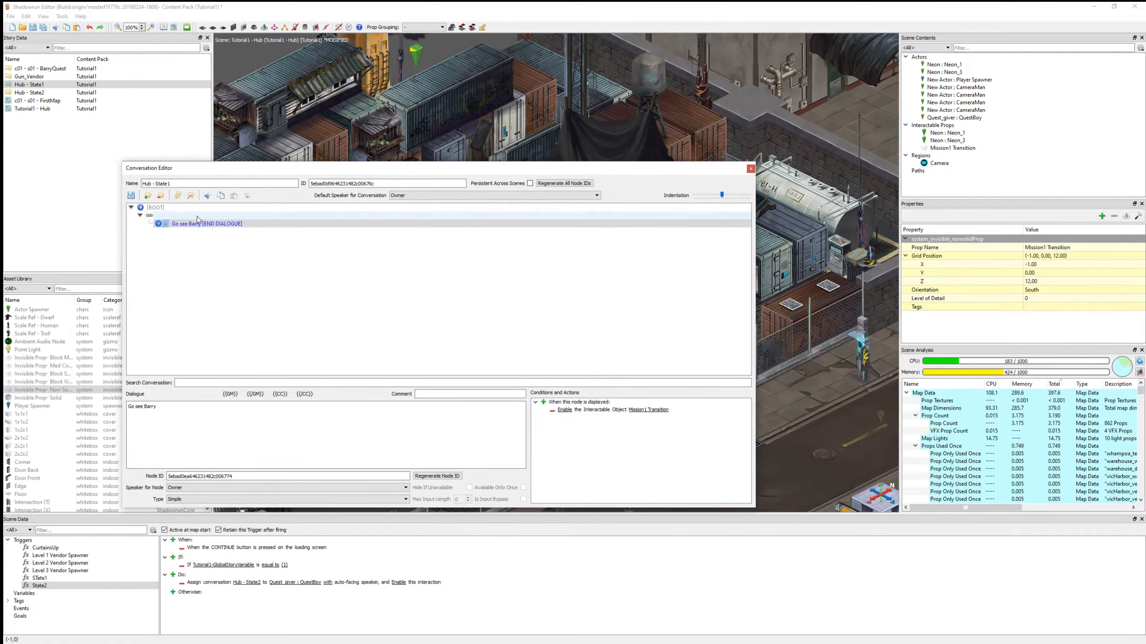
left_click(130, 196)
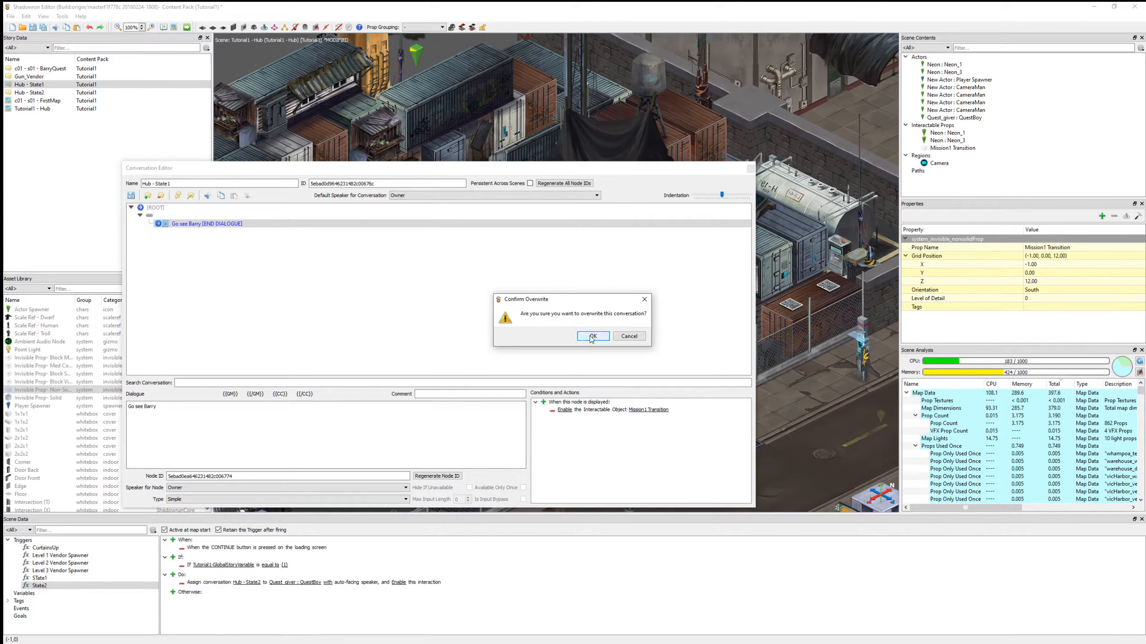
left_click(592, 337)
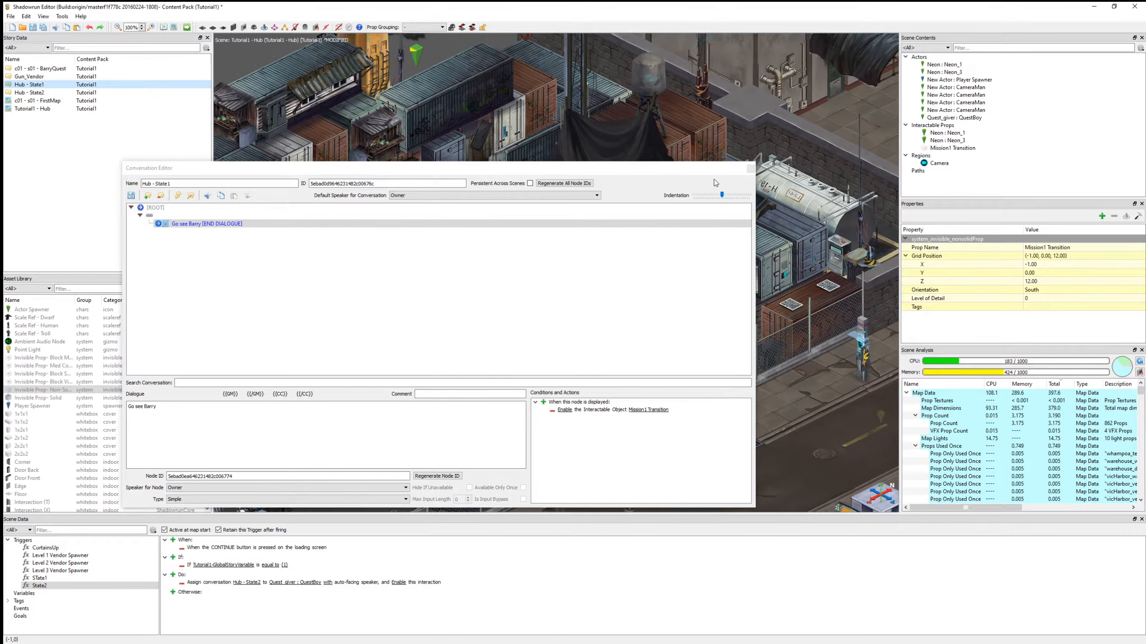
left_click(750, 168)
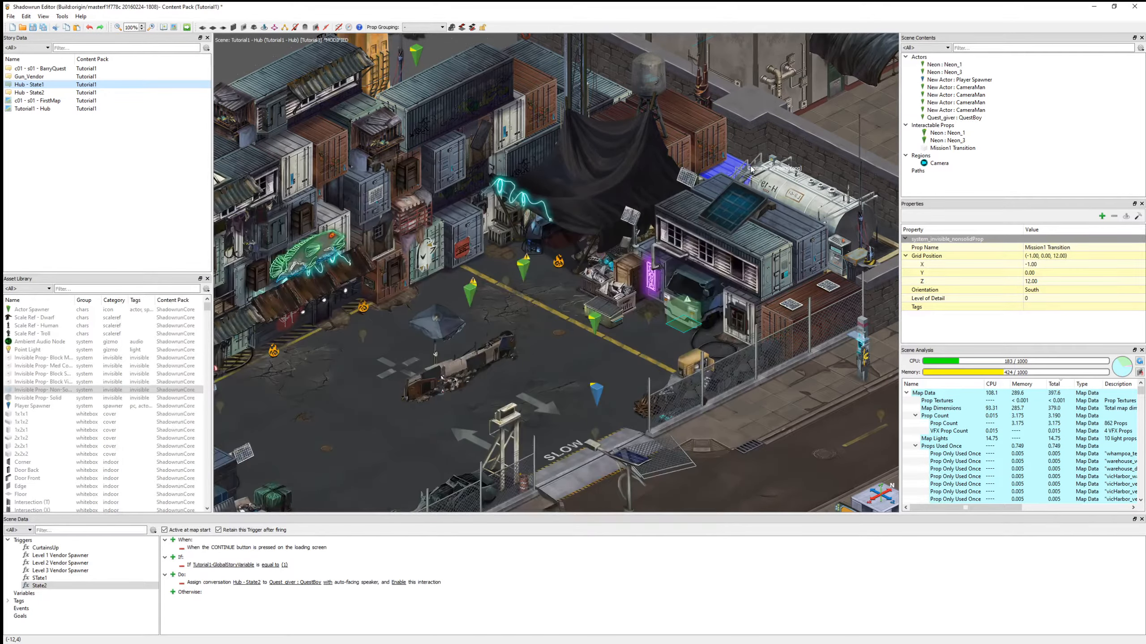
scroll(708, 194, "down", 2)
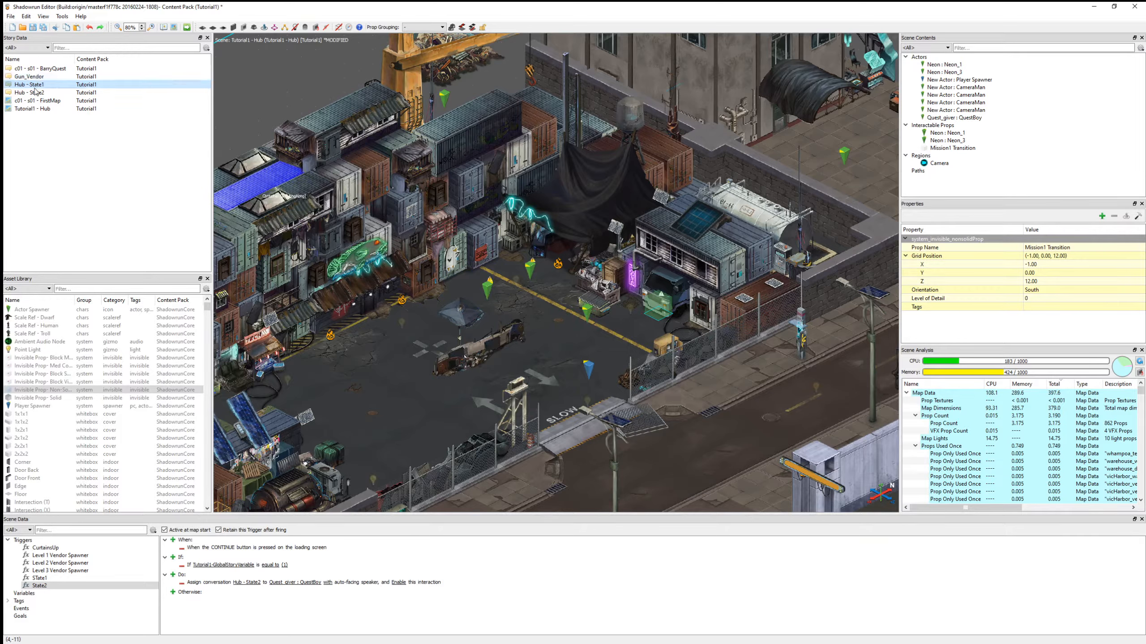
left_click(588, 315)
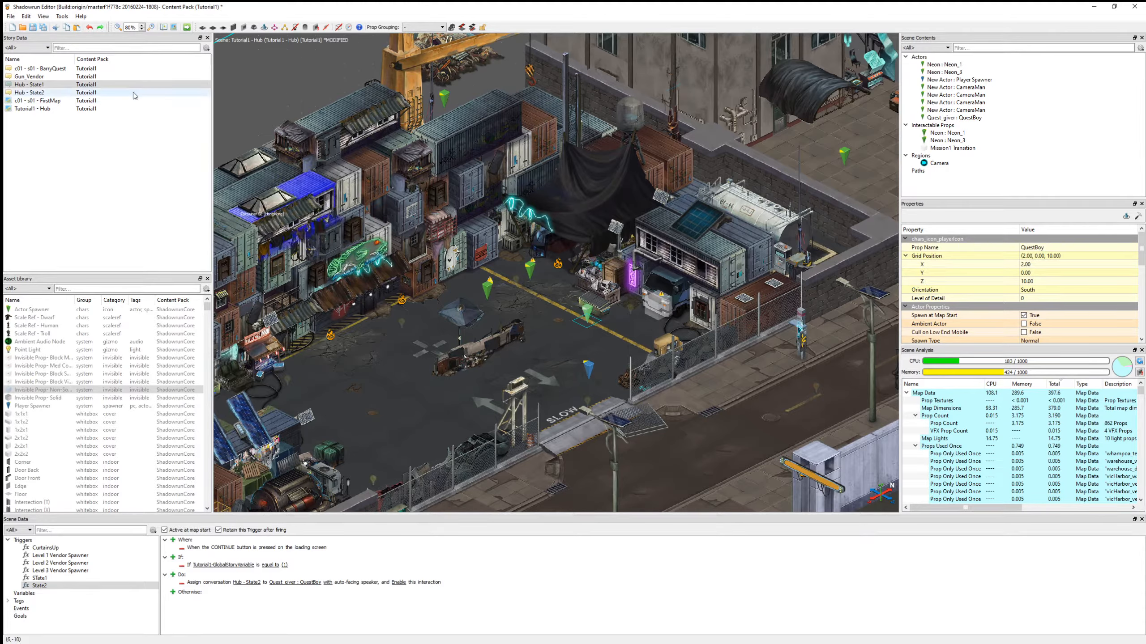
double_click(46, 68)
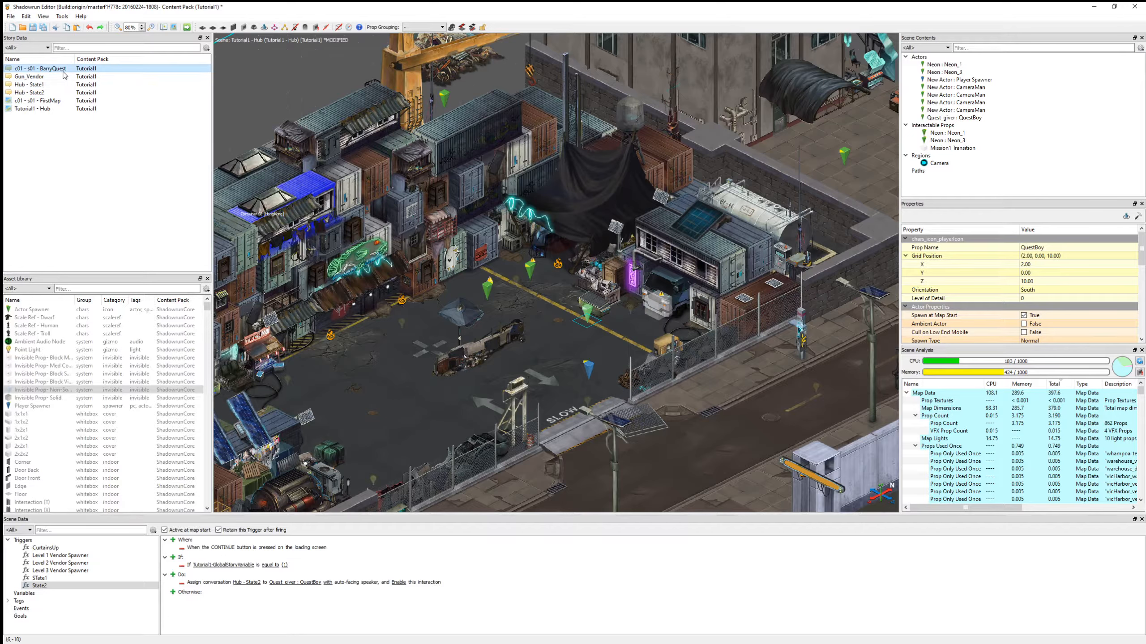
left_click(750, 168)
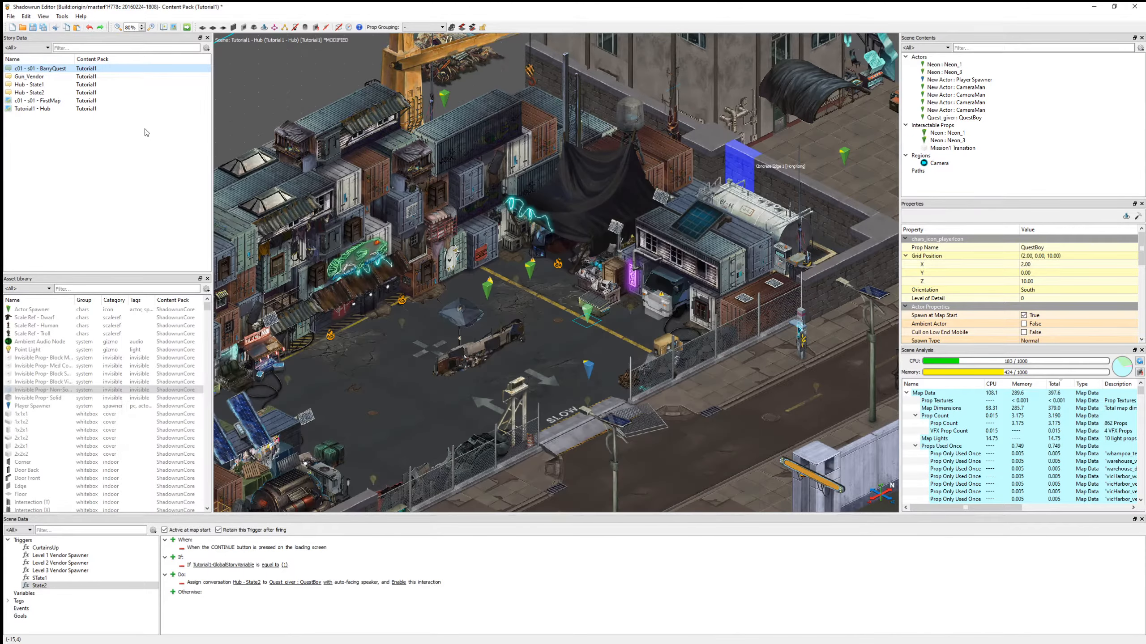
Save the modified hub scene and open the c01 - s01 - FirstMap scene.
double_click(63, 100)
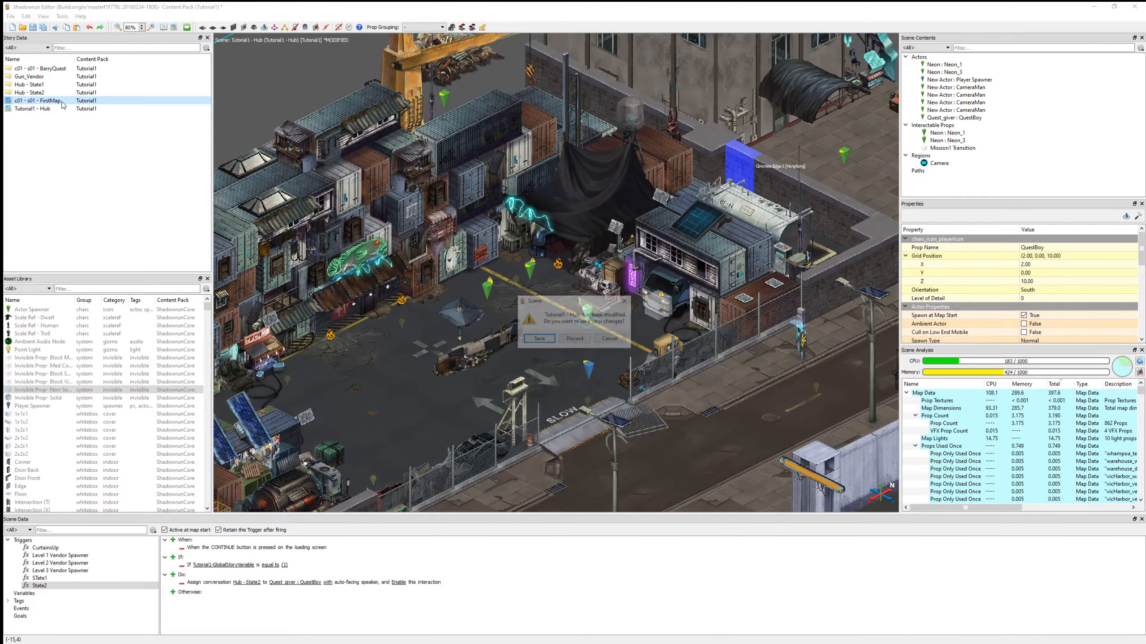
left_click(541, 343)
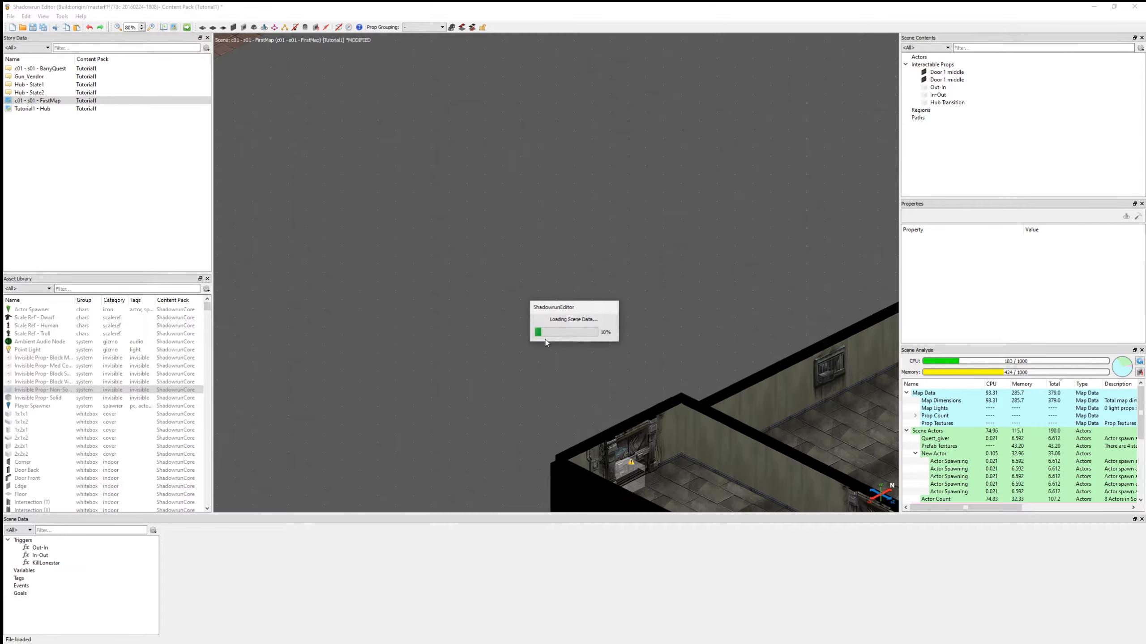
Look over the FirstMap scene, from the stairway and player spawners on the street to the building interior.
middle_click_drag(610, 209, 631, 407)
scroll(574, 203, "up", 3)
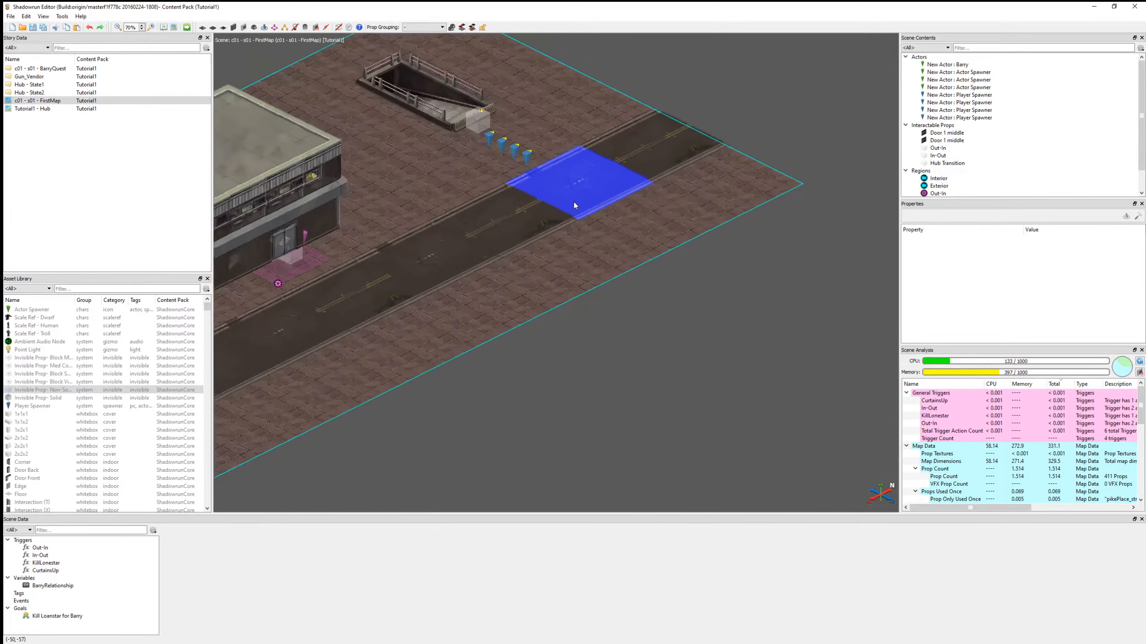
scroll(574, 202, "up", 4)
middle_click_drag(527, 158, 624, 322)
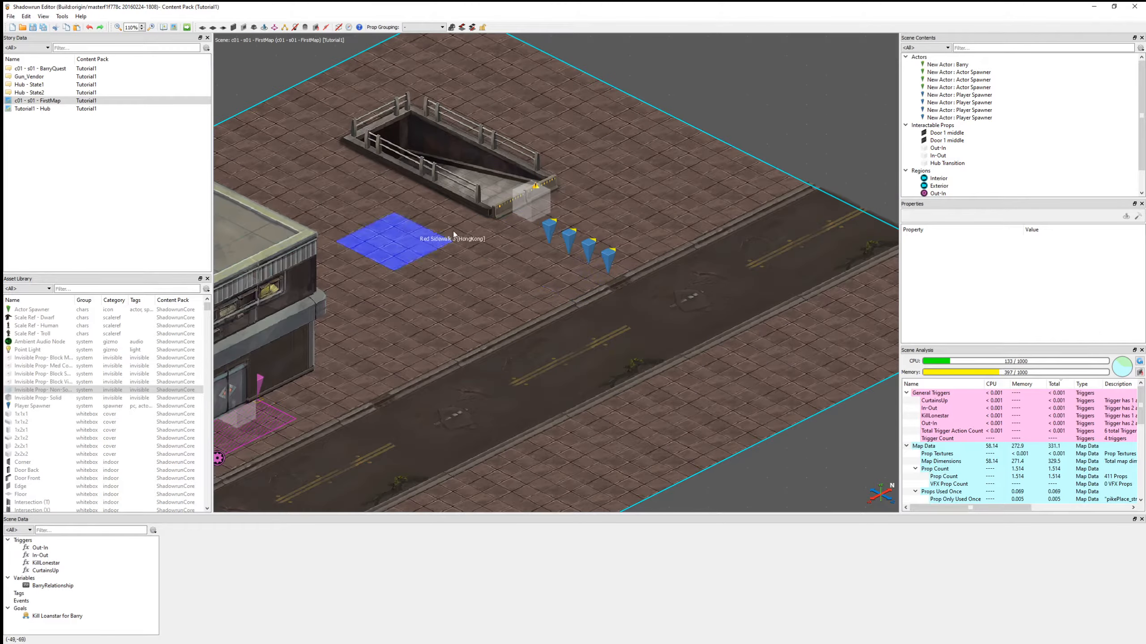
middle_click_drag(376, 369, 437, 383)
scroll(671, 382, "down", 6)
middle_click_drag(759, 460, 645, 142)
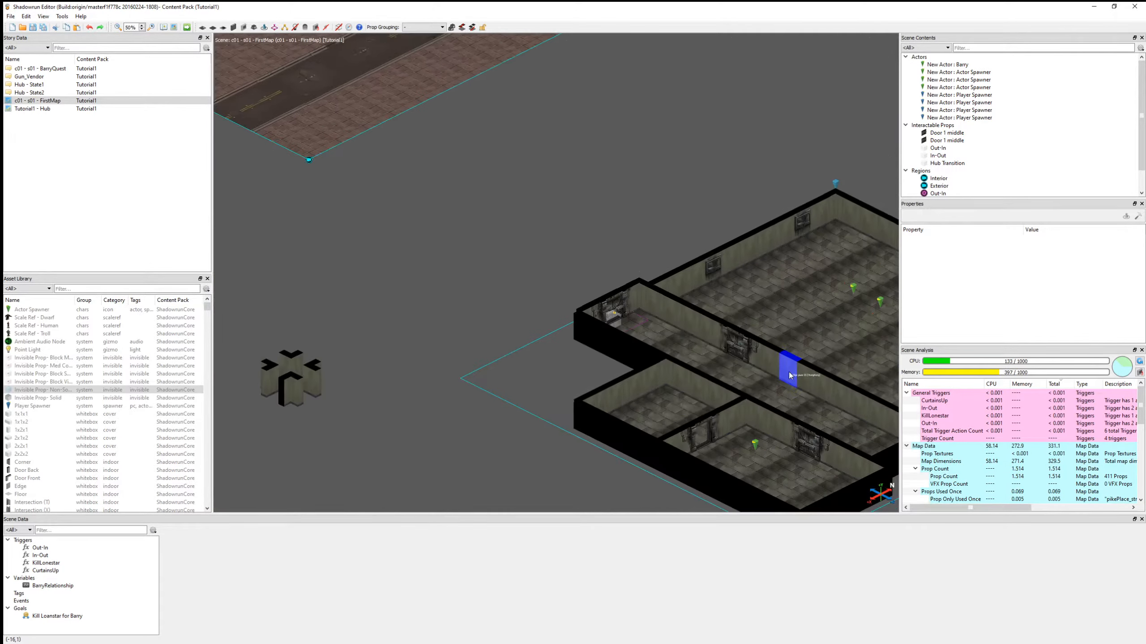
scroll(789, 376, "down", 3)
scroll(655, 401, "up", 3)
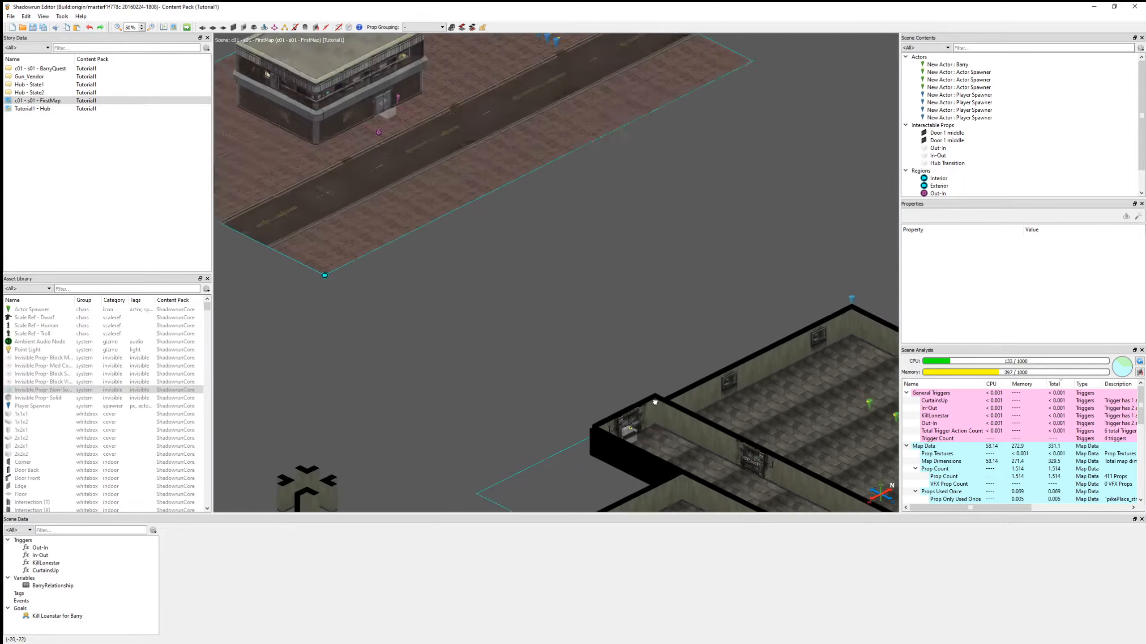
Delete the Hub Transition prop at the sunken stairway near the player spawners.
middle_click_drag(655, 401, 675, 477)
middle_click_drag(567, 147, 604, 328)
scroll(588, 259, "up", 5)
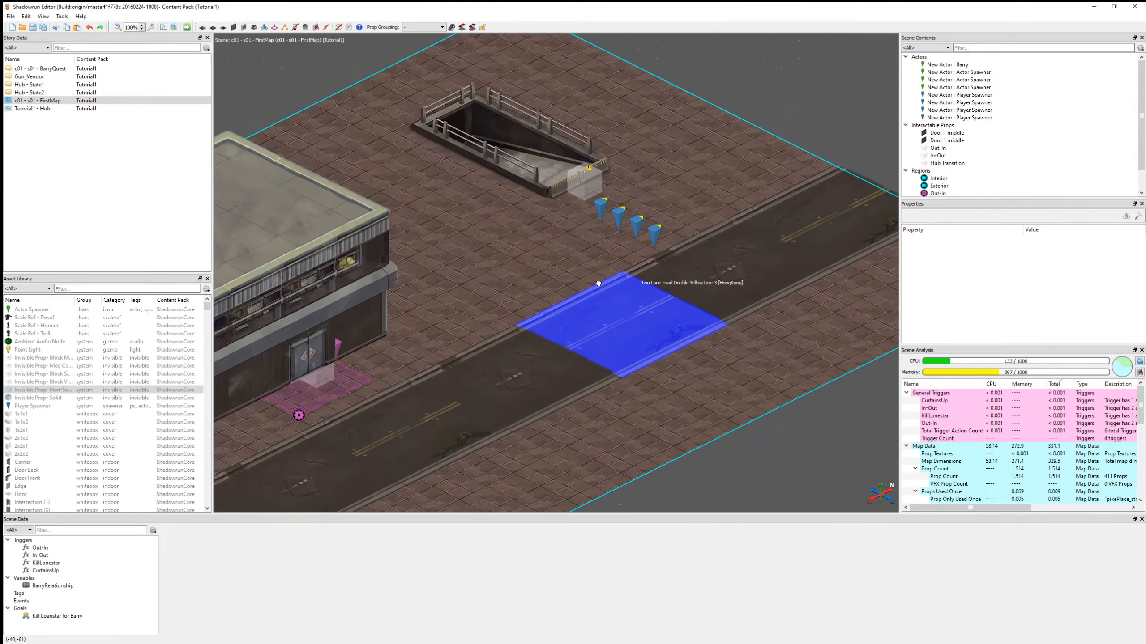
left_click(594, 190)
key("Delete")
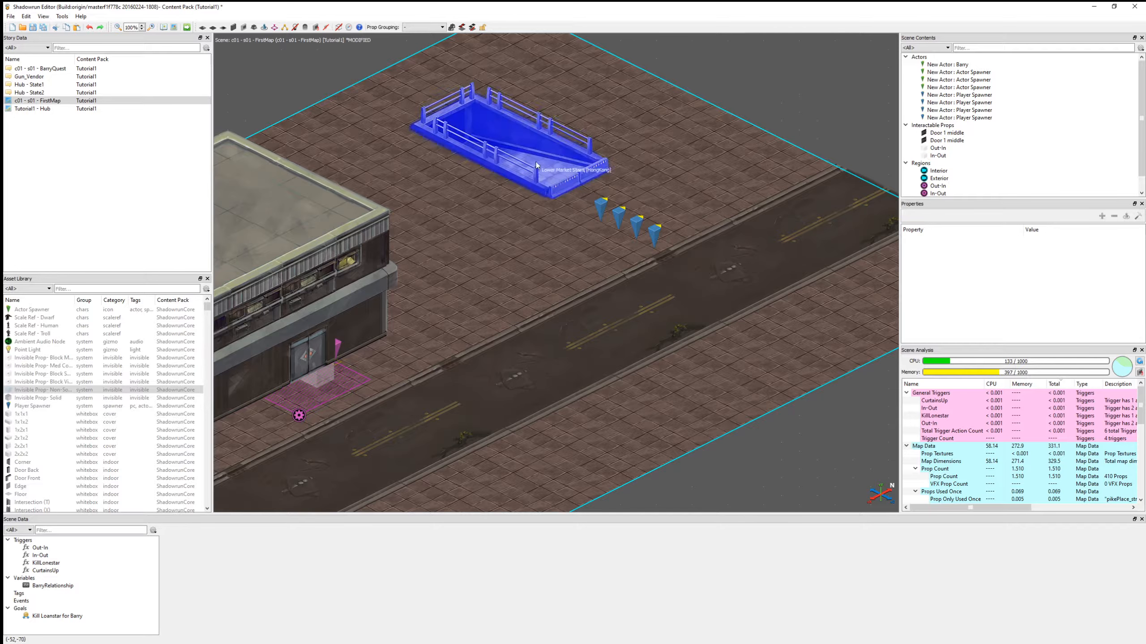
Place a non-solid invisible prop in the empty area outside the FirstMap street, at about (-63, 0, -74).
middle_click_drag(584, 197, 588, 283)
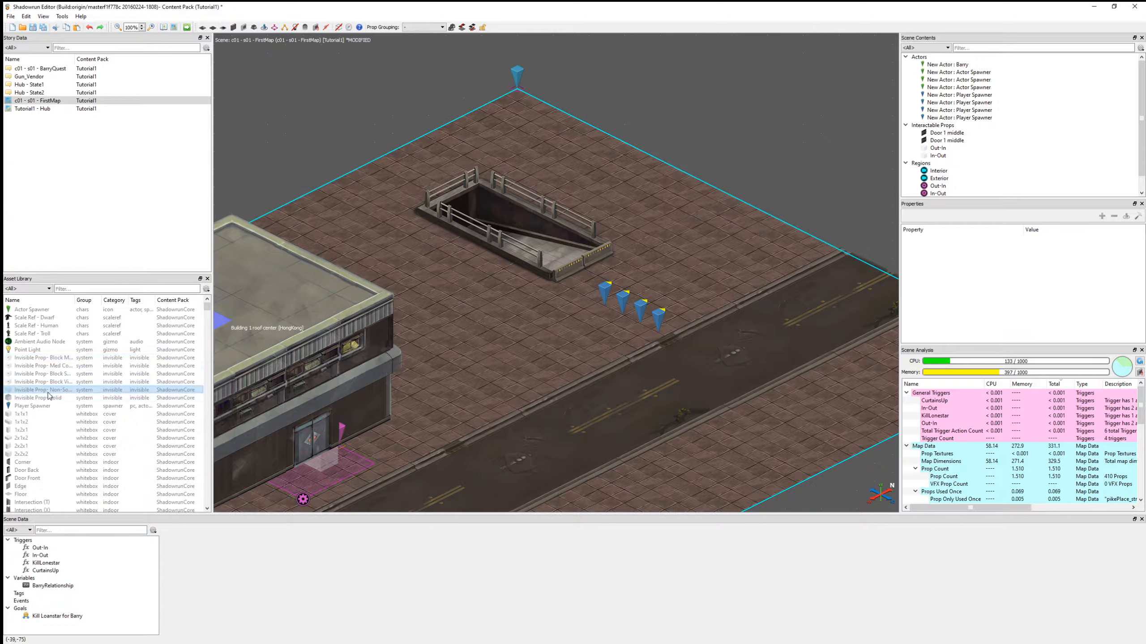
left_click_drag(49, 394, 661, 112)
middle_click_drag(703, 120, 634, 189)
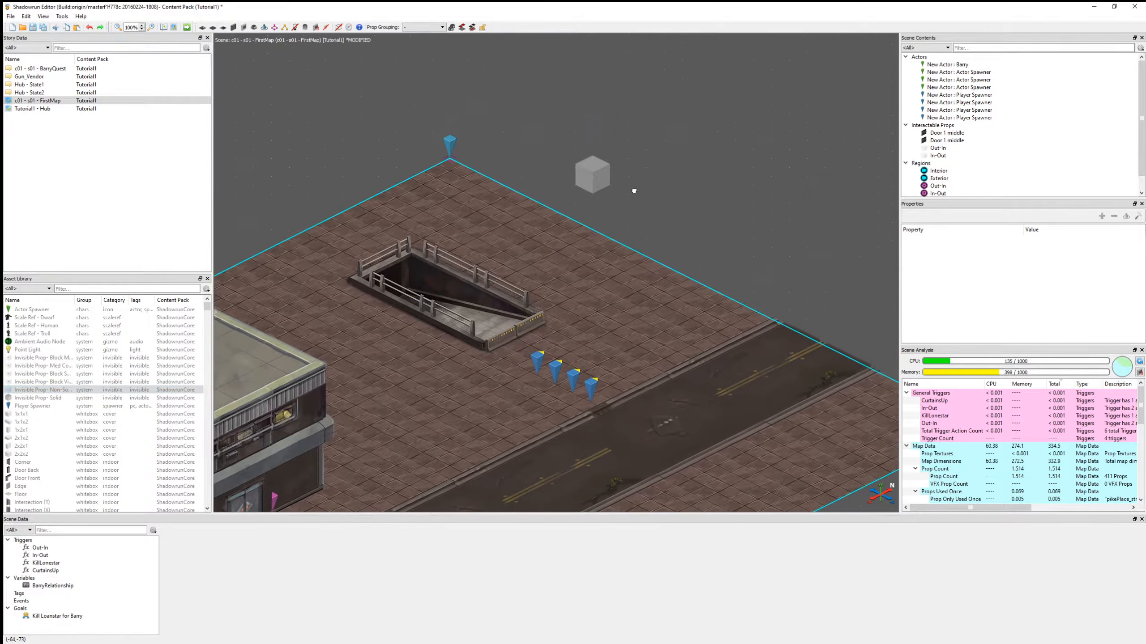
Rename the new invisible prop as Transition-Hub.
left_click(610, 177)
left_click(1079, 248)
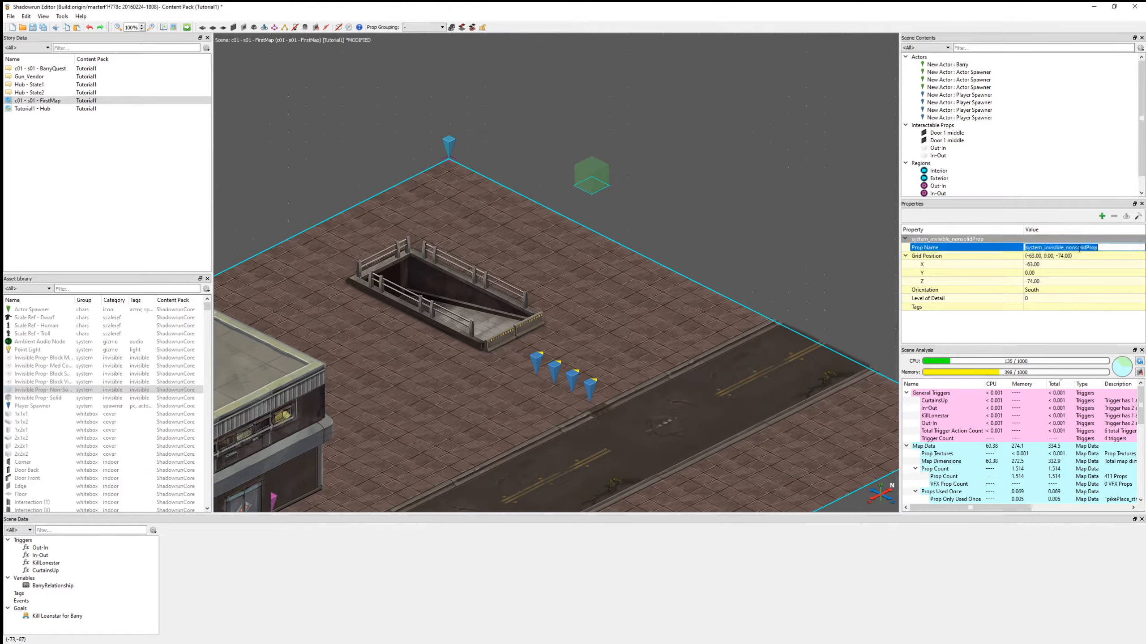
type("Transition-Hub")
key("Return")
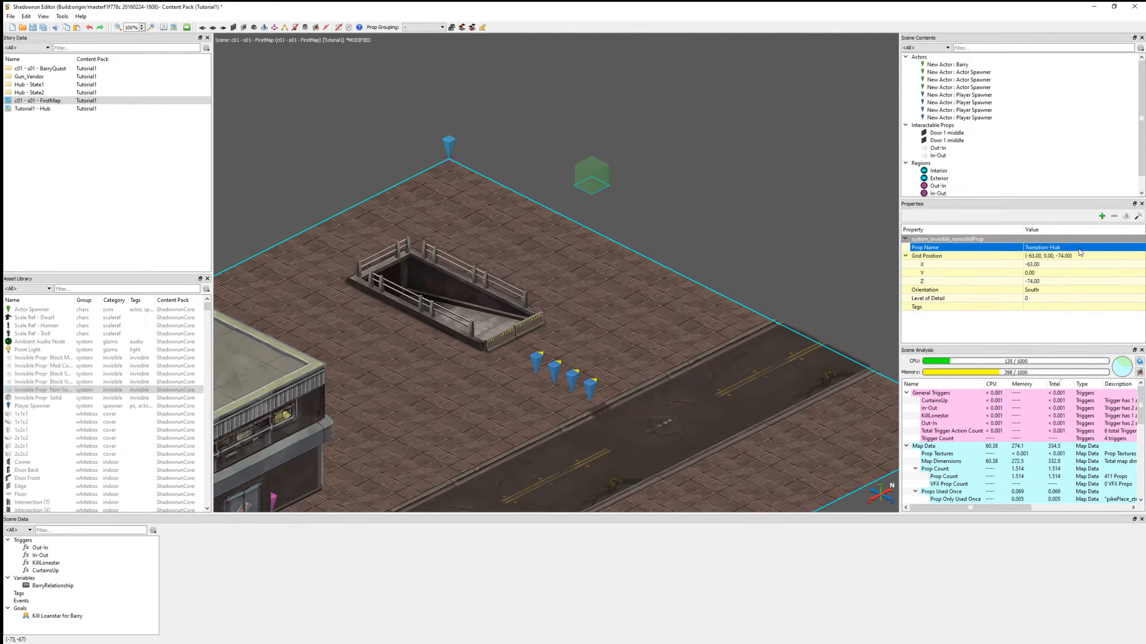
Give the Transition-Hub prop a Scene Transition interaction.
left_click(1139, 217)
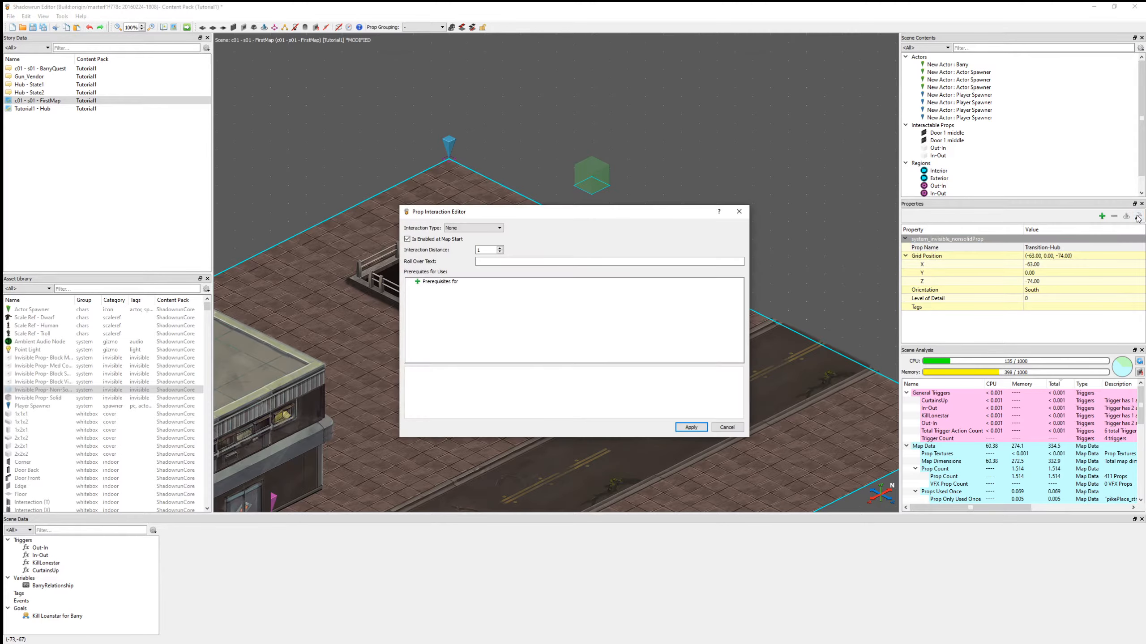
left_click(474, 228)
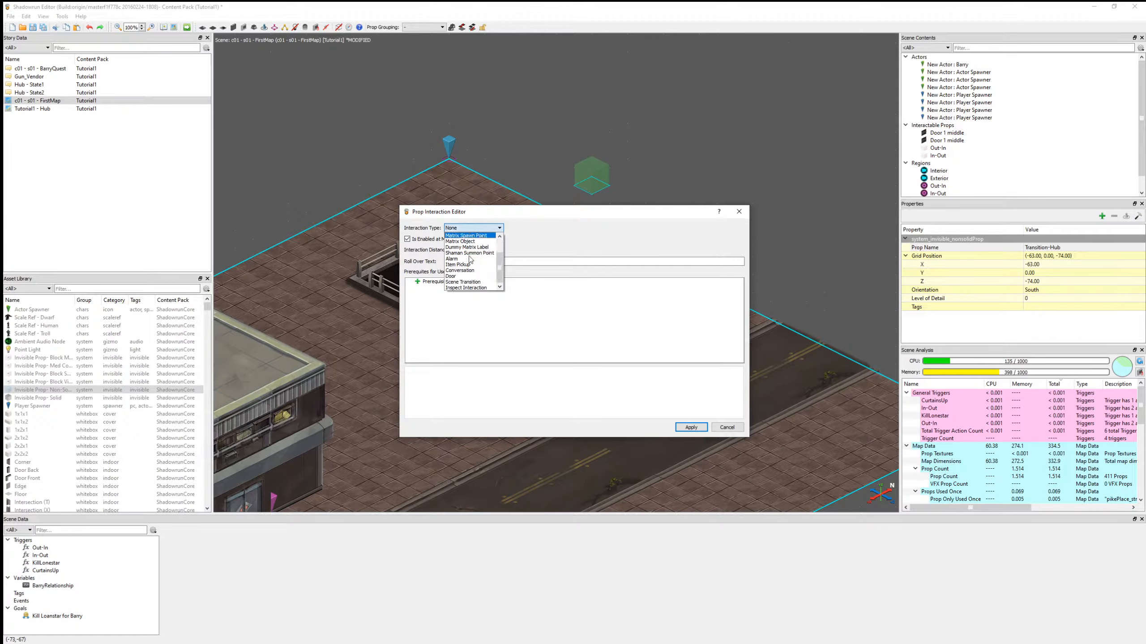
left_click(469, 282)
Configure the Transition-Hub interaction to load Tutorial1 - Hub, disabled at map start, with a confirmation text asking whether the player wants to go.
left_click(605, 352)
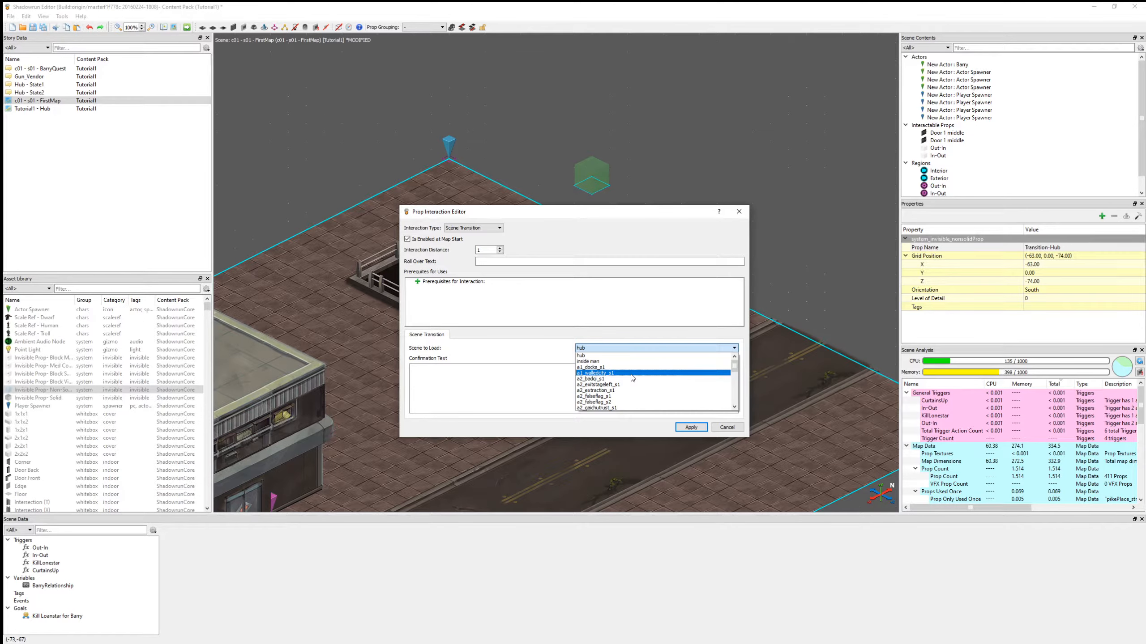
scroll(636, 378, "down", 8)
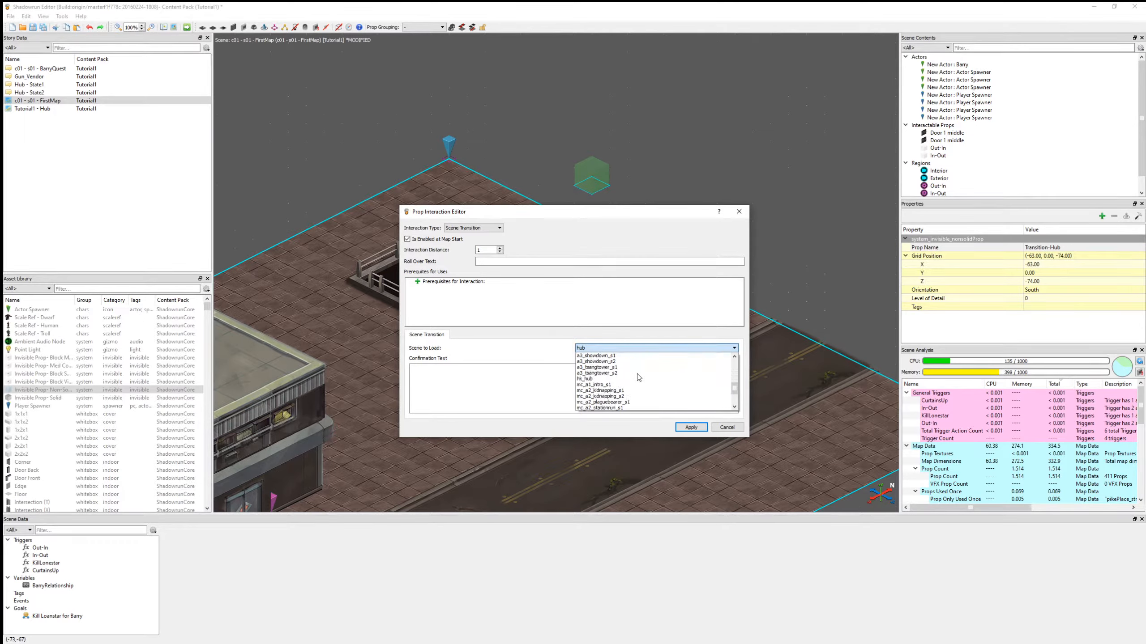
scroll(639, 378, "down", 3)
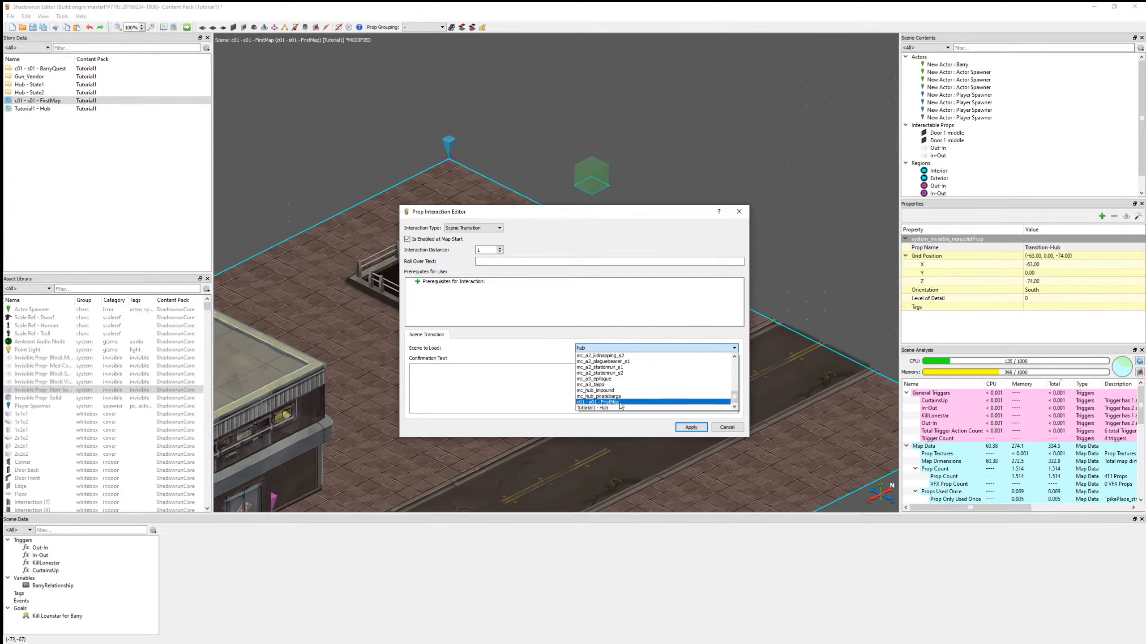
left_click(607, 408)
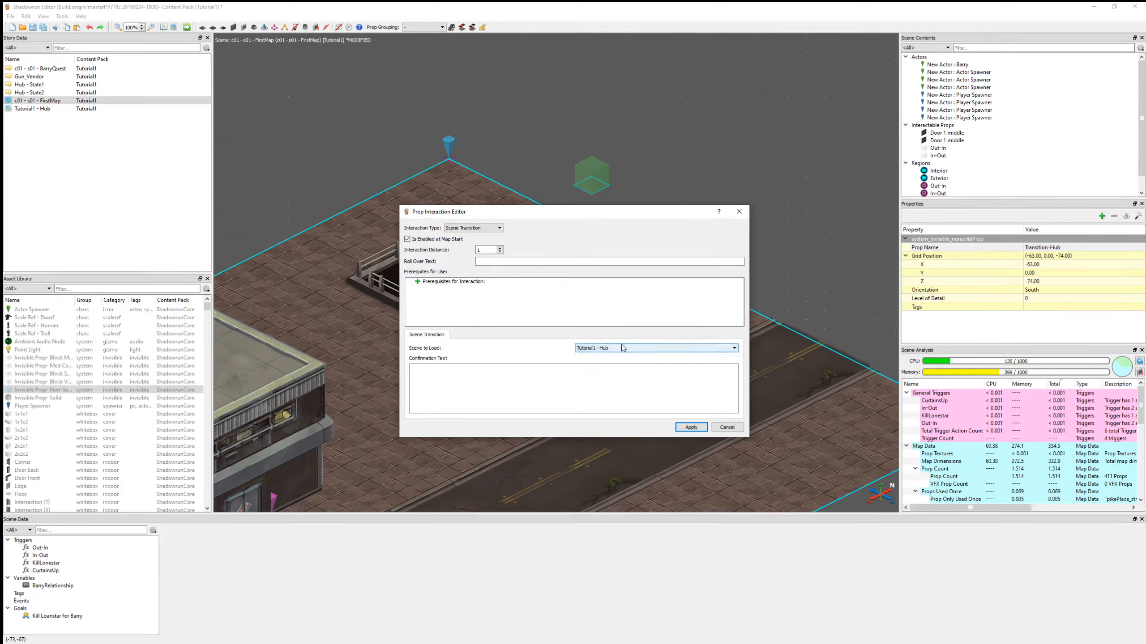
left_click(408, 239)
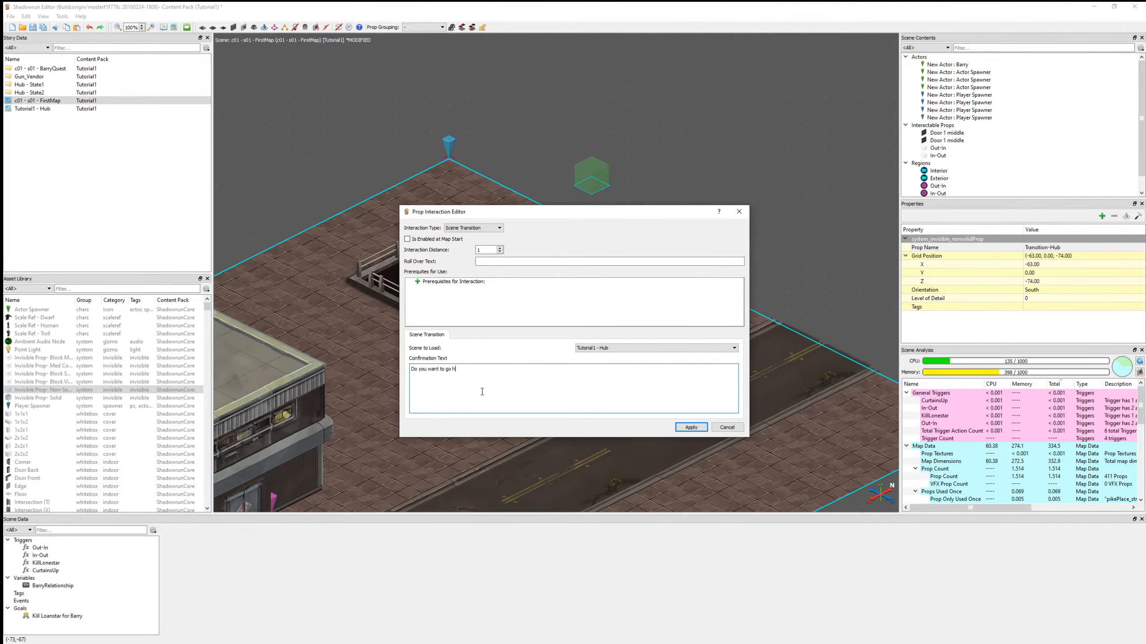
left_click(695, 428)
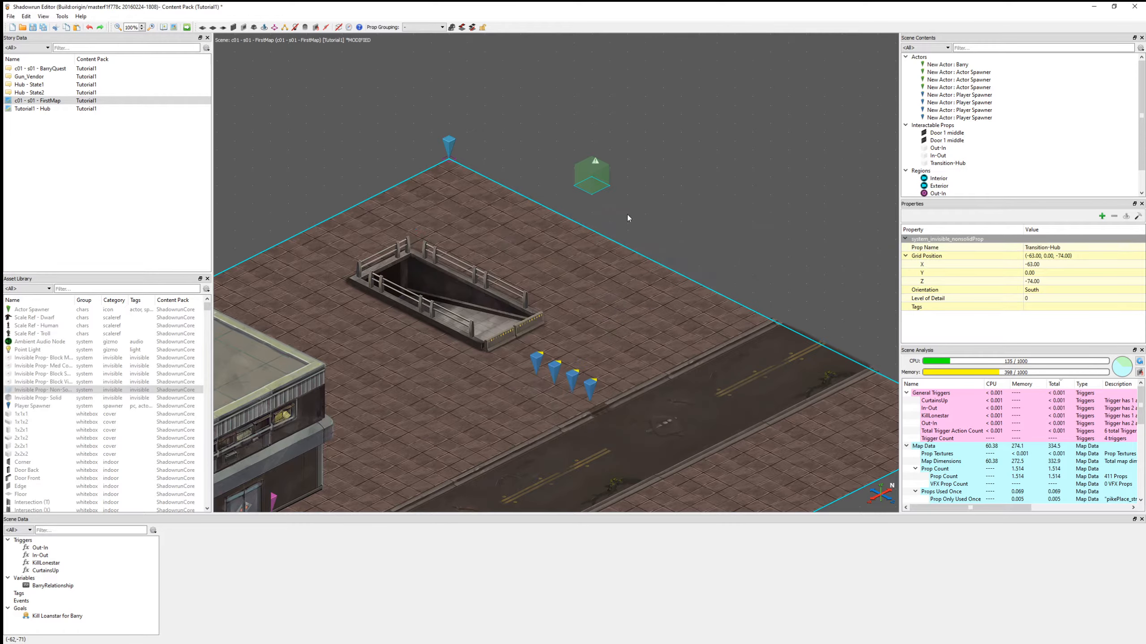
Move the Transition-Hub prop to the foot of the sunken stairway at (-52, 0, -67) and save the scene.
left_click_drag(601, 165, 481, 307)
left_click_drag(430, 272, 537, 335)
middle_click_drag(749, 175, 771, 110)
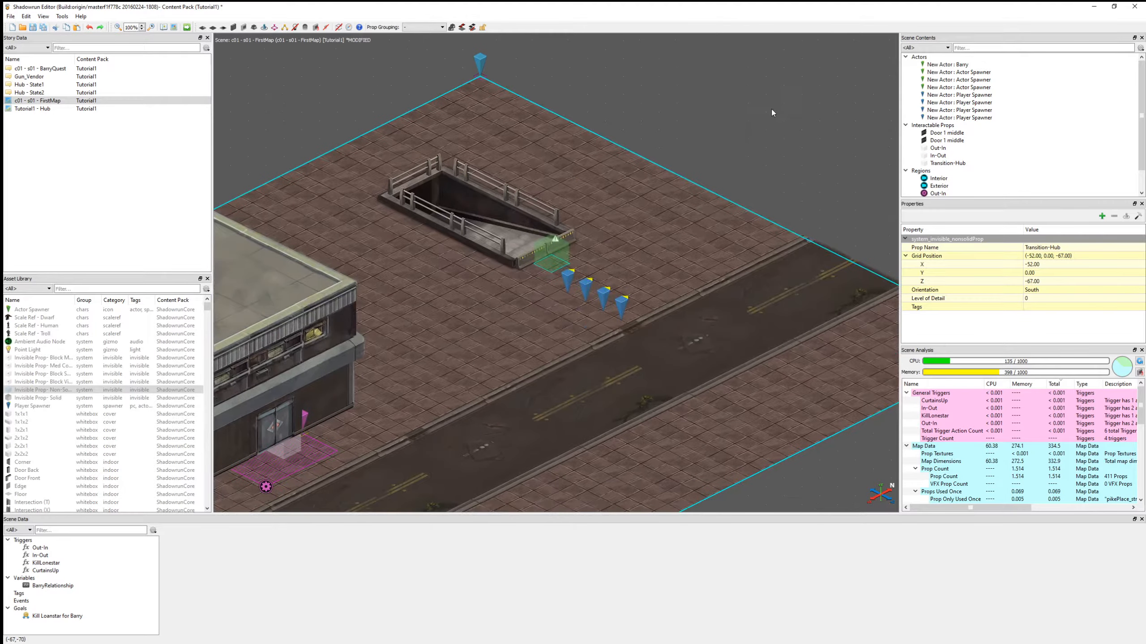
left_click(31, 29)
Open the c01 - s01 - BarryQuest conversation and remove the "Good job dude." node's story-variable and interactable-object actions.
scroll(556, 261, "down", 2)
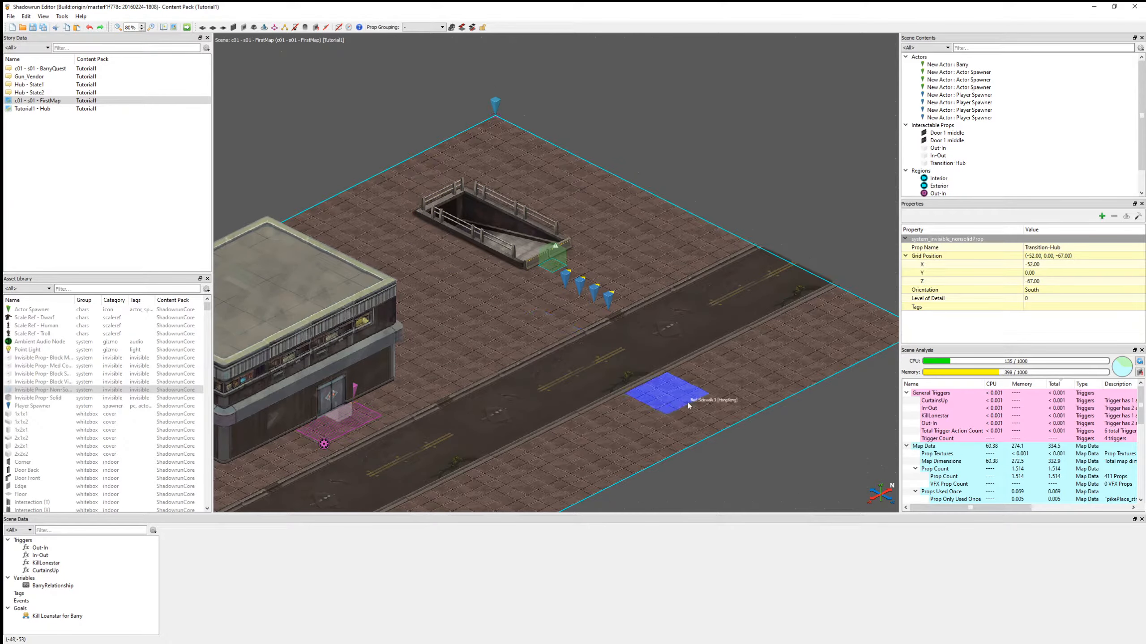
middle_click_drag(751, 495, 677, 123)
middle_click_drag(701, 336, 575, 169)
middle_click_drag(739, 381, 559, 347)
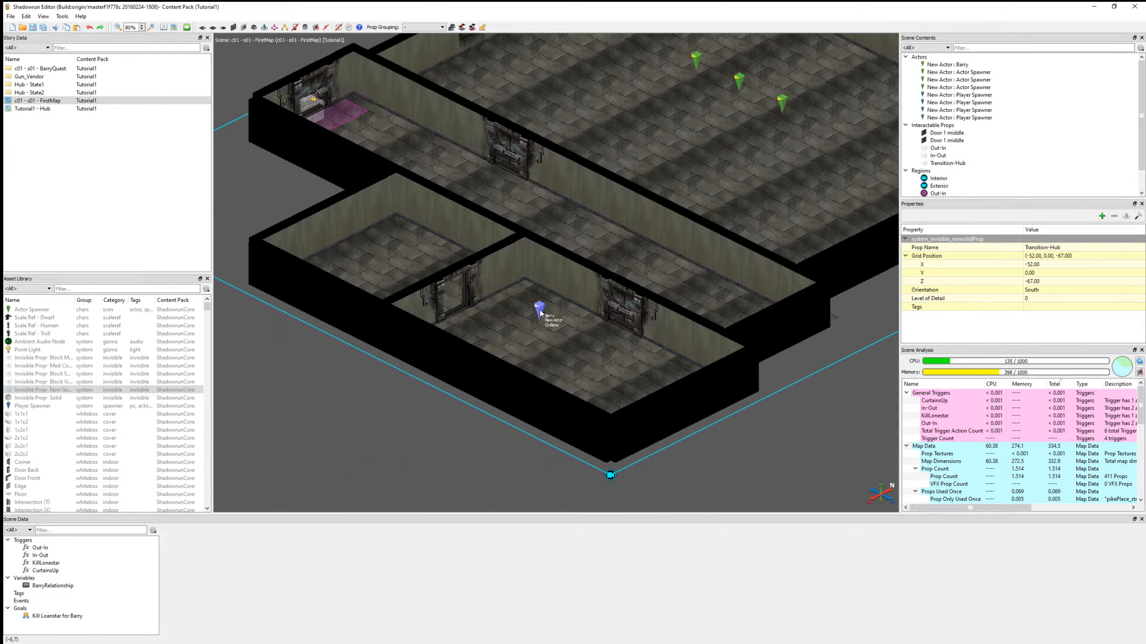
double_click(41, 69)
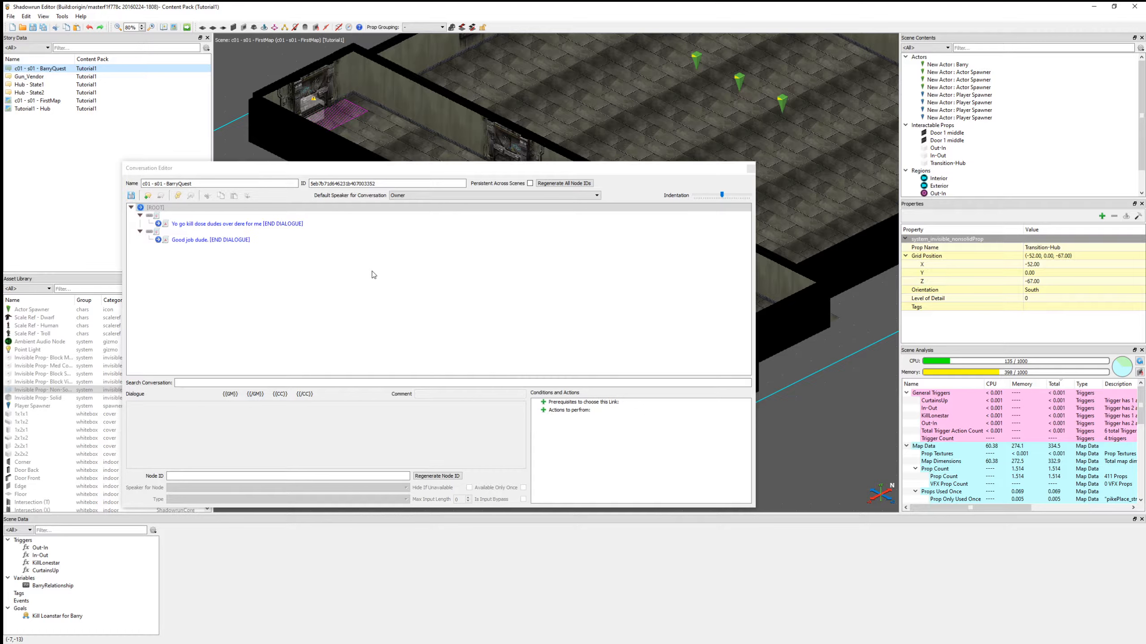
left_click(232, 240)
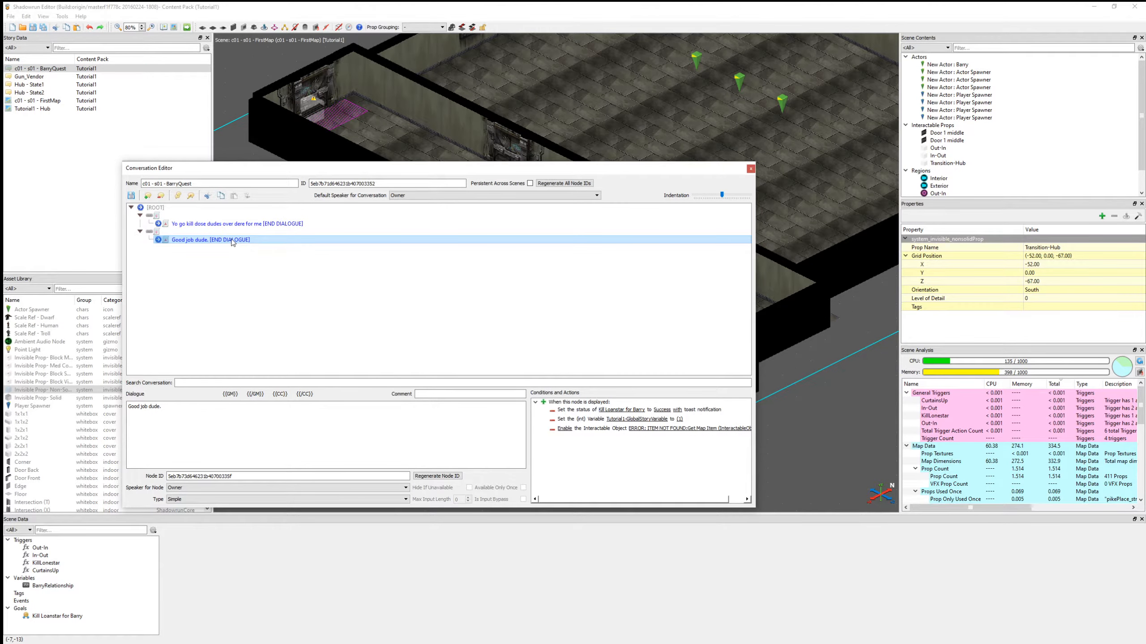
left_click(552, 429)
left_click(552, 420)
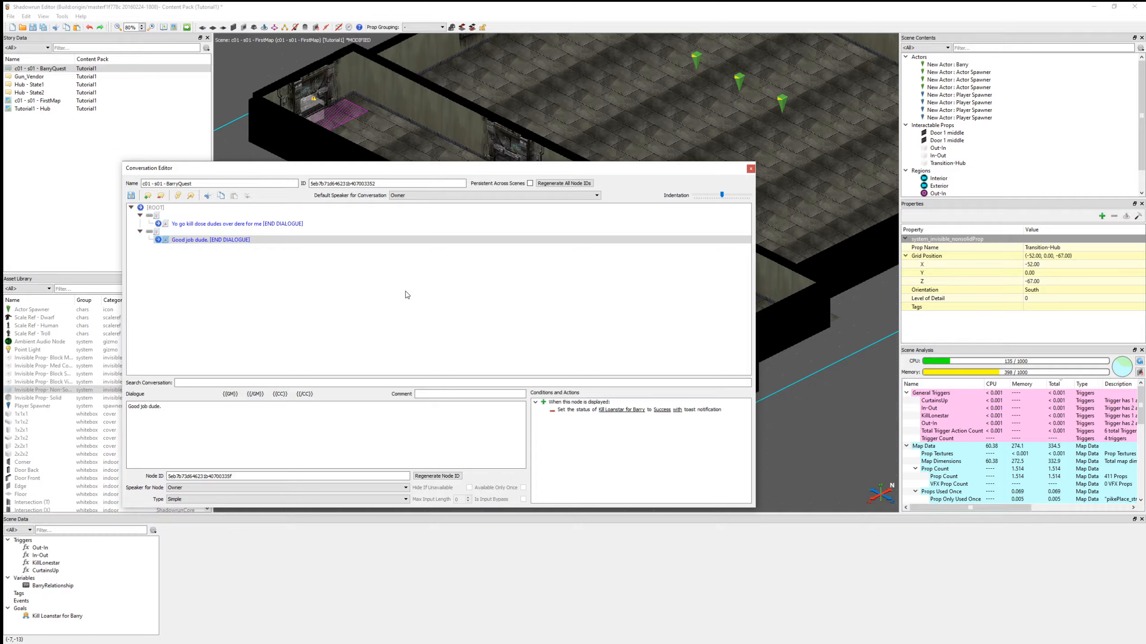
Add two actions to the "Good job dude." node, making the first a Set Variable (int) on Tutorial1-GlobalStoryVariable.
double_click(543, 402)
right_click(568, 421)
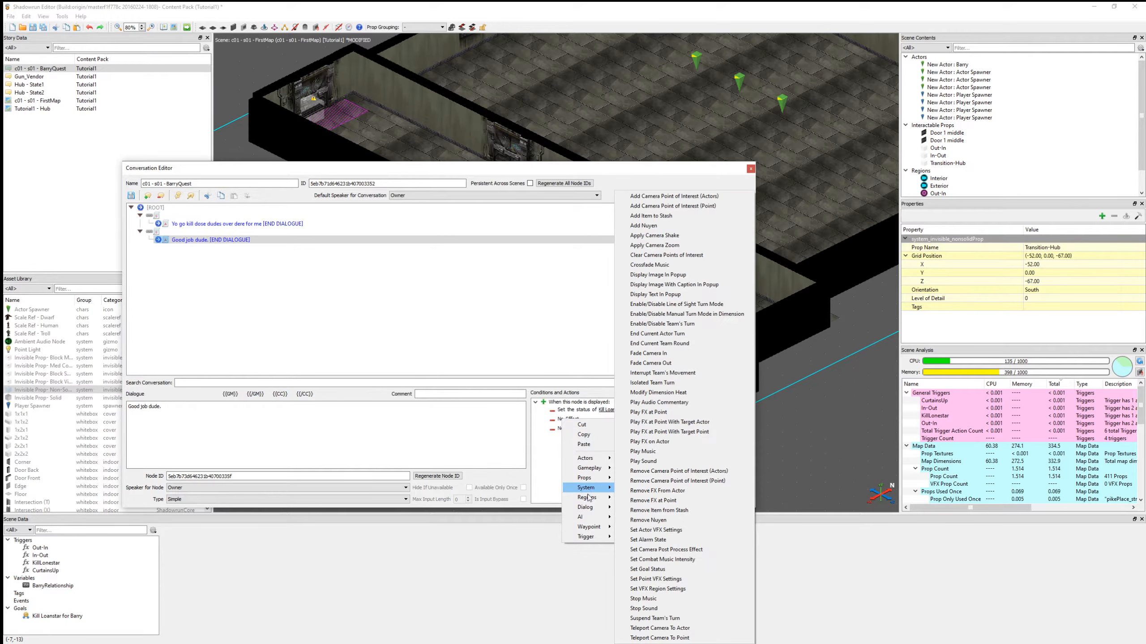
mouse_move(587, 487)
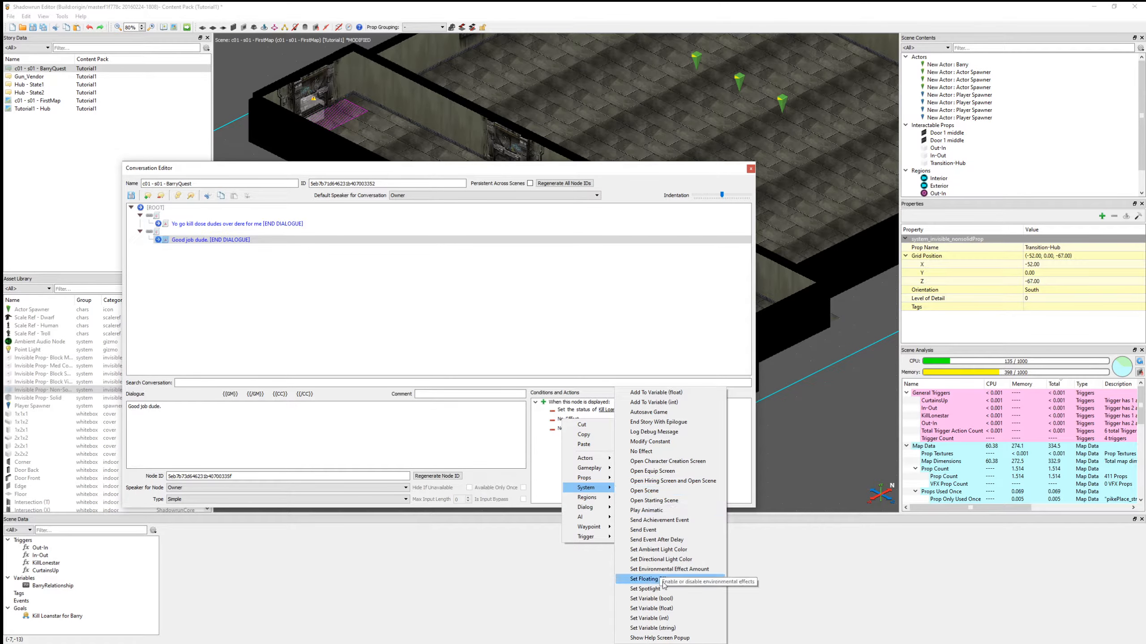
left_click(672, 619)
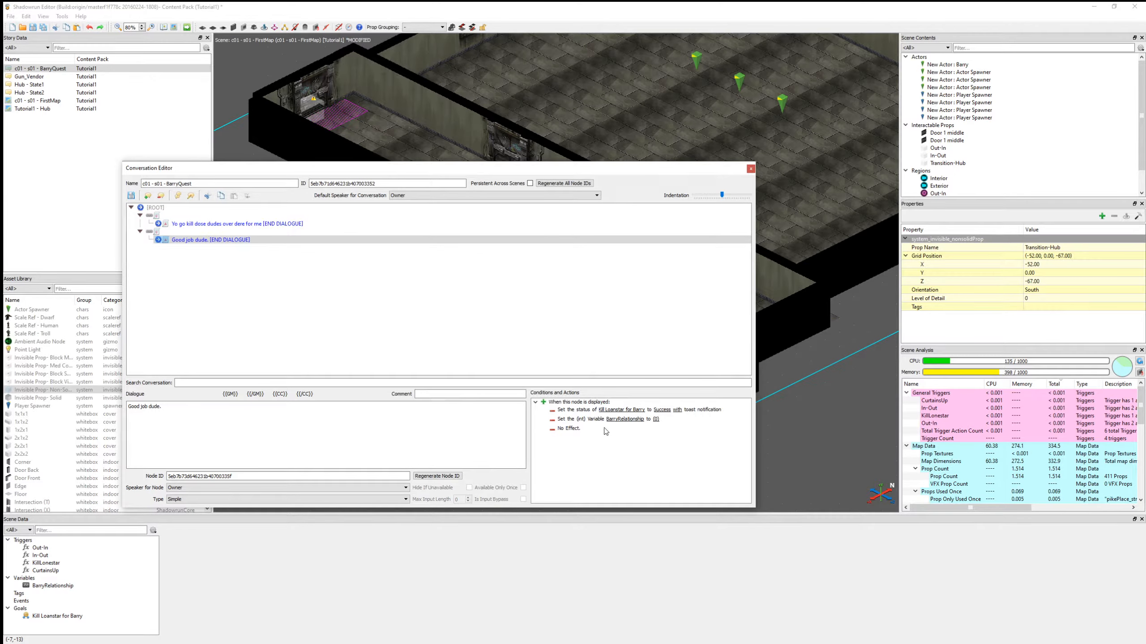
left_click(625, 422)
mouse_move(659, 467)
mouse_move(718, 469)
mouse_move(763, 476)
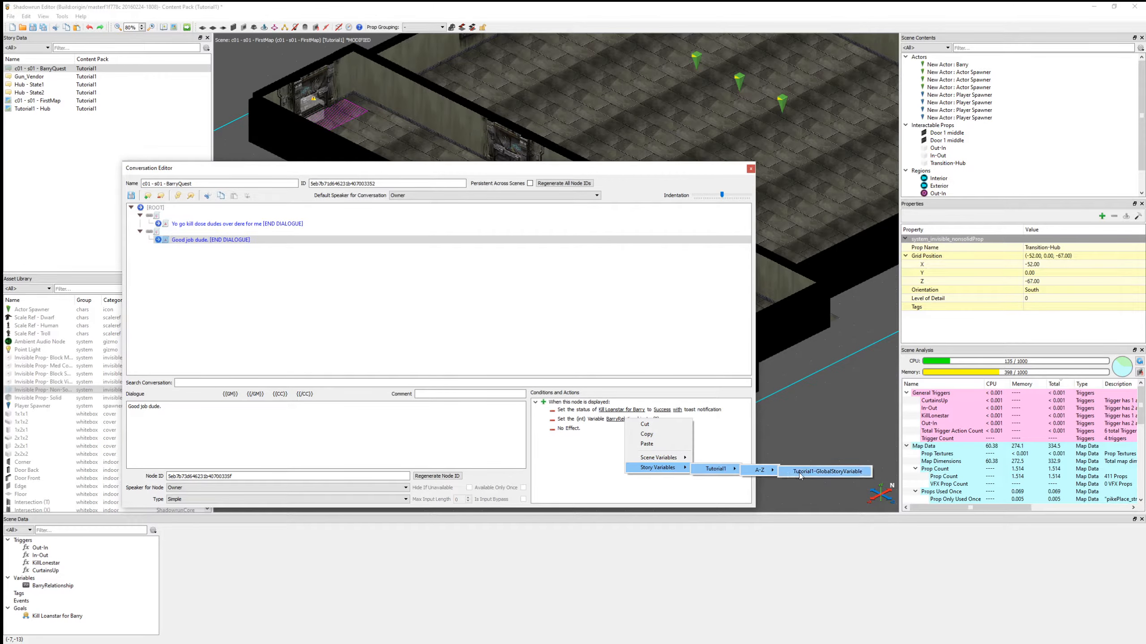
left_click(827, 472)
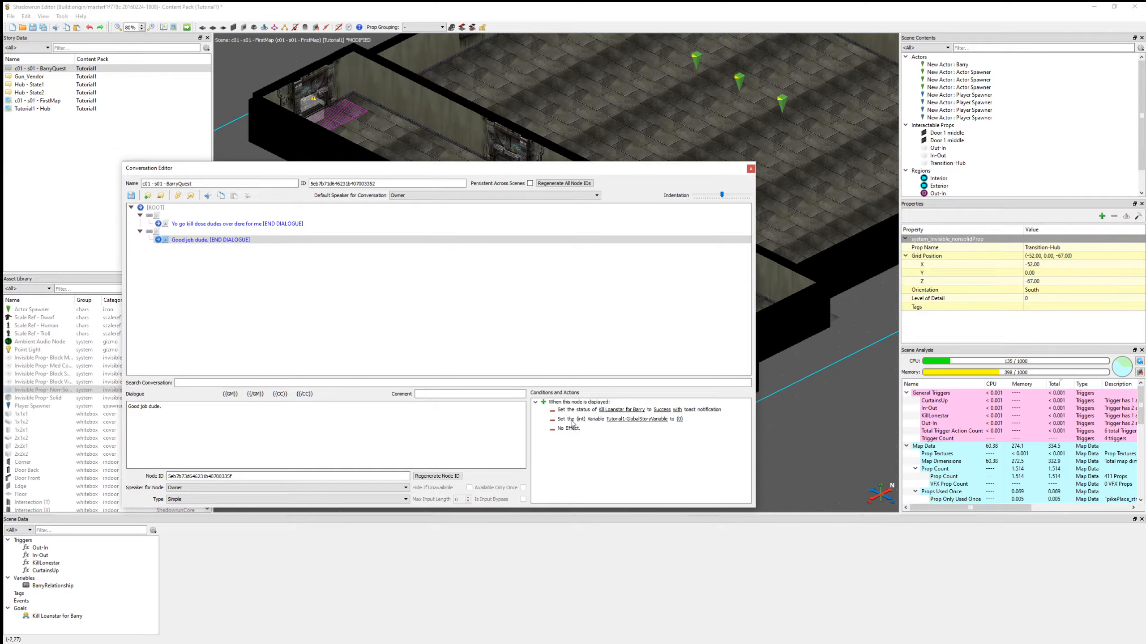
right_click(571, 423)
mouse_move(598, 487)
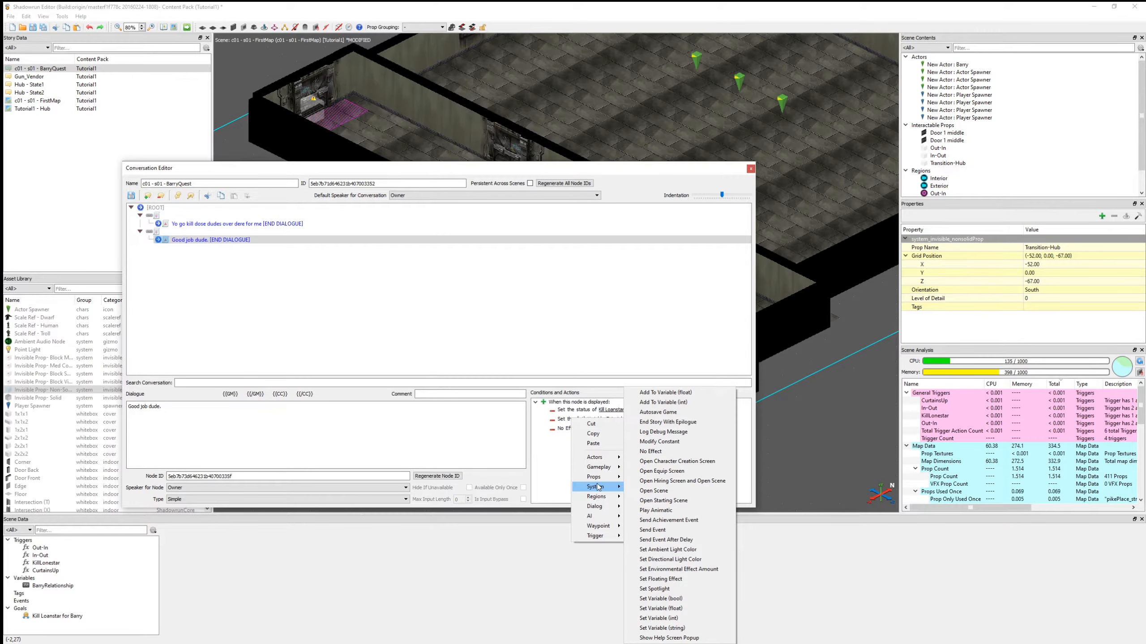
left_click(535, 472)
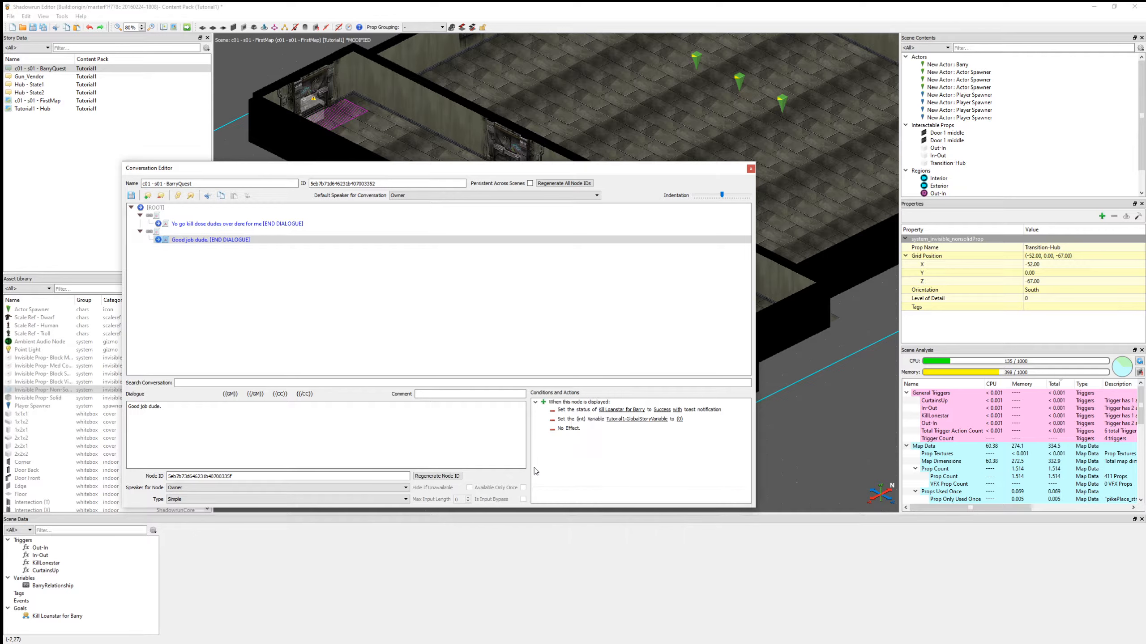
Set the value assigned to Tutorial1-GlobalStoryVariable in the "Good job dude." node to 1.
left_click(679, 419)
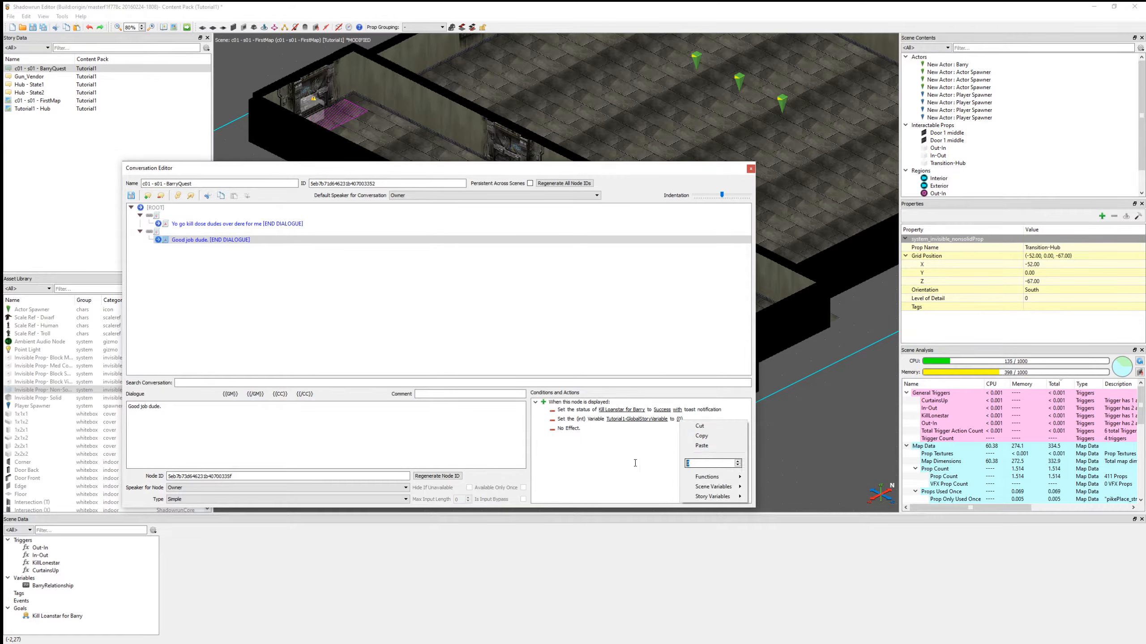
left_click(688, 464)
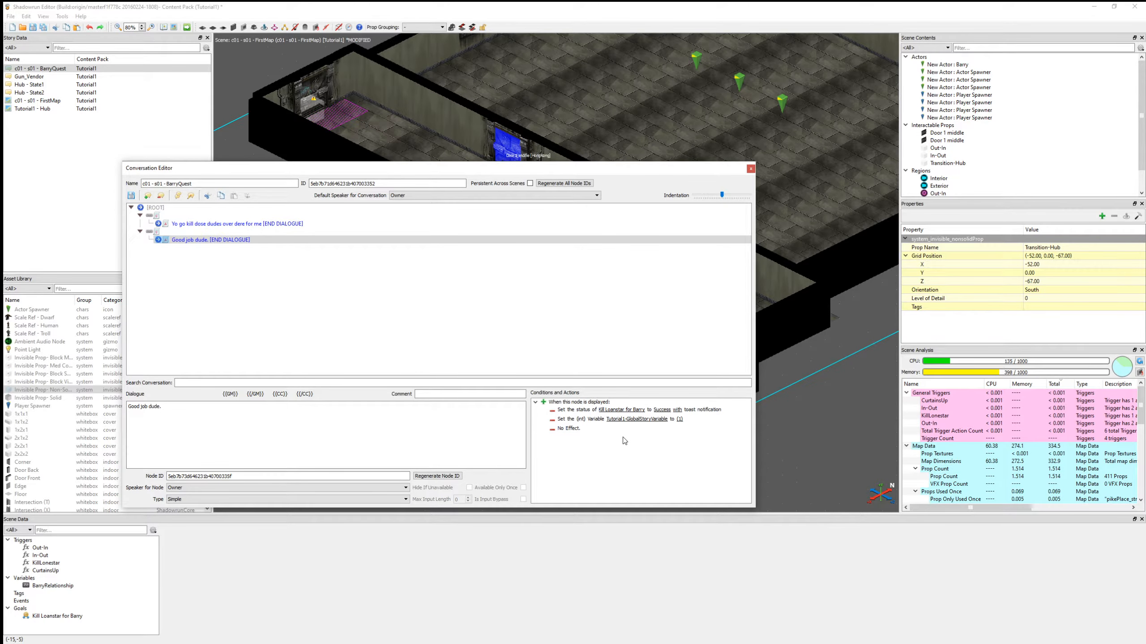
Make the node's remaining empty action enable the interactable object Transition-Hub.
right_click(573, 431)
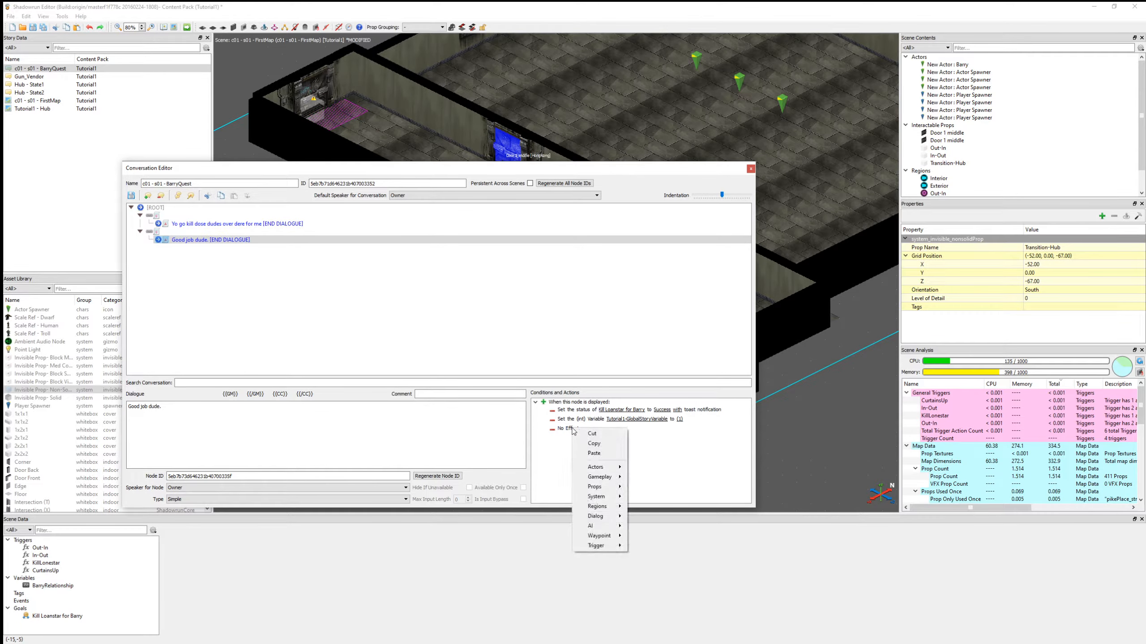
mouse_move(610, 488)
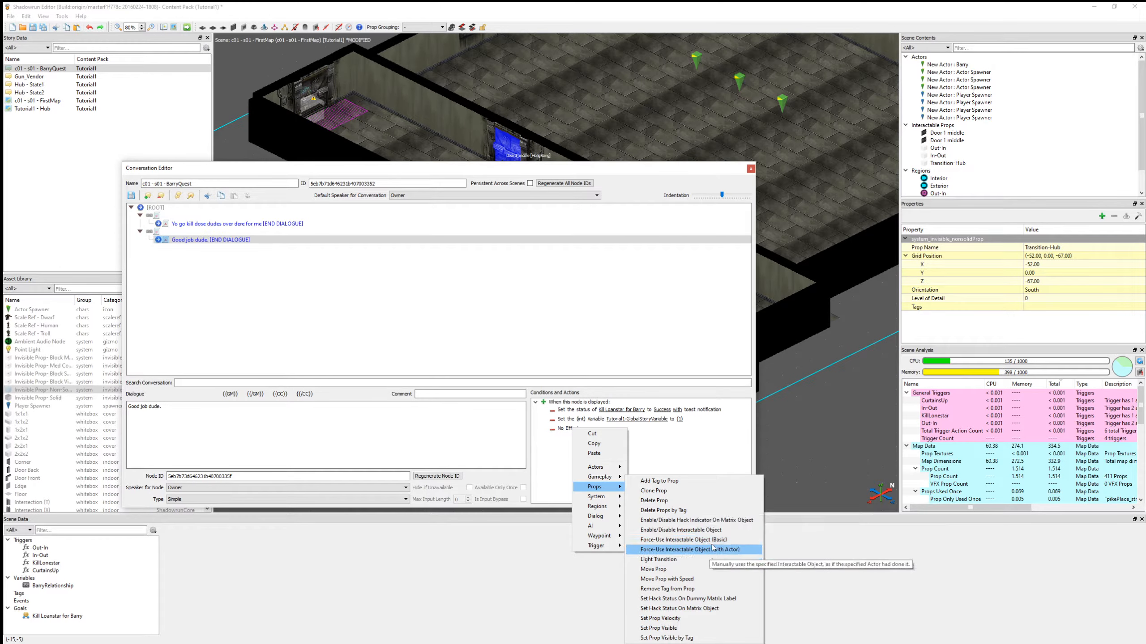
left_click(719, 530)
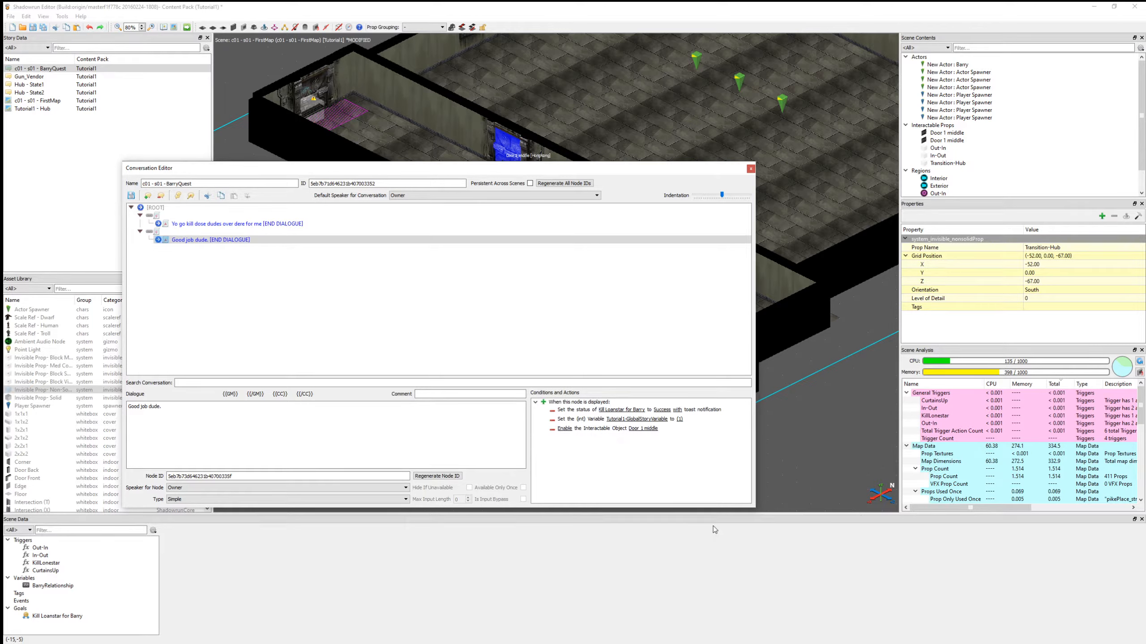
left_click(642, 430)
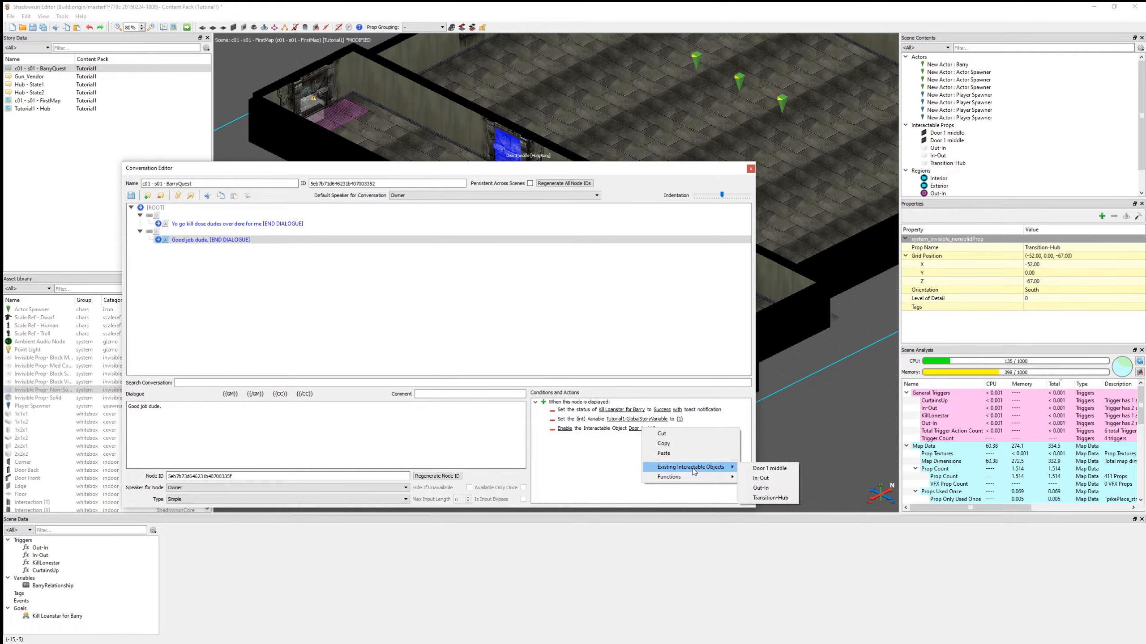
mouse_move(706, 468)
left_click(772, 497)
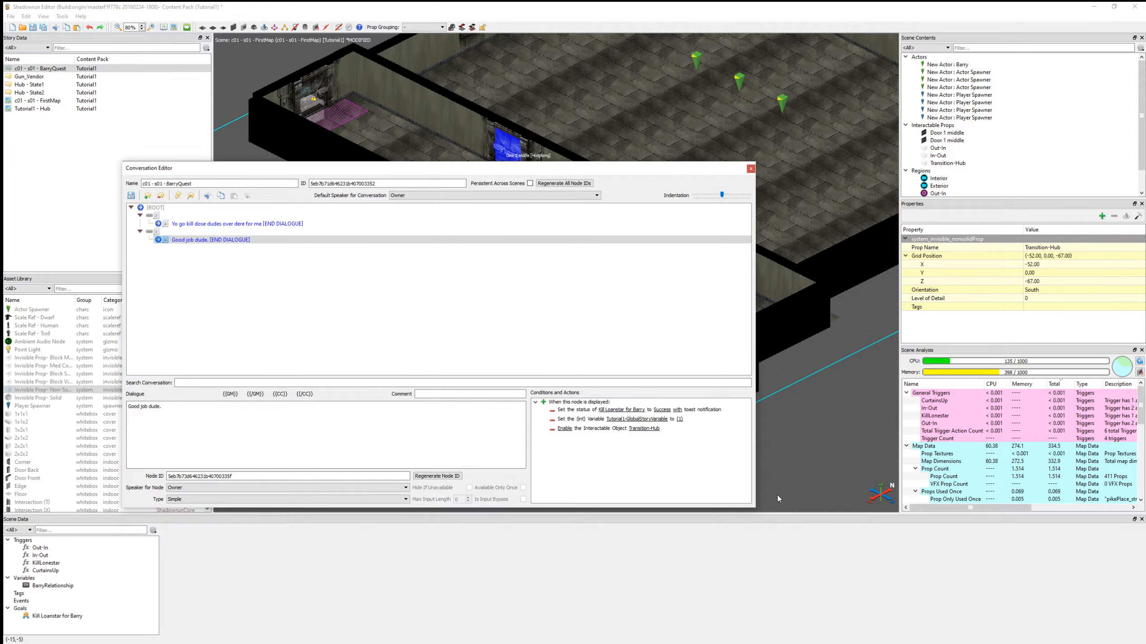
Save the BarryQuest conversation over the existing version and close the conversation editor.
left_click(134, 199)
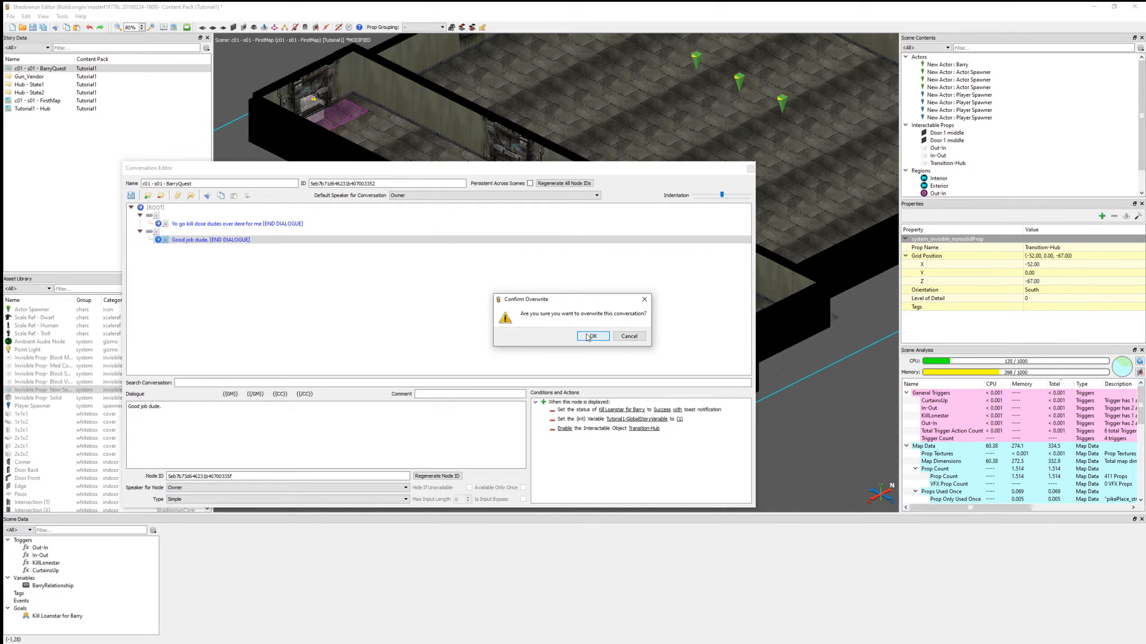
left_click(588, 337)
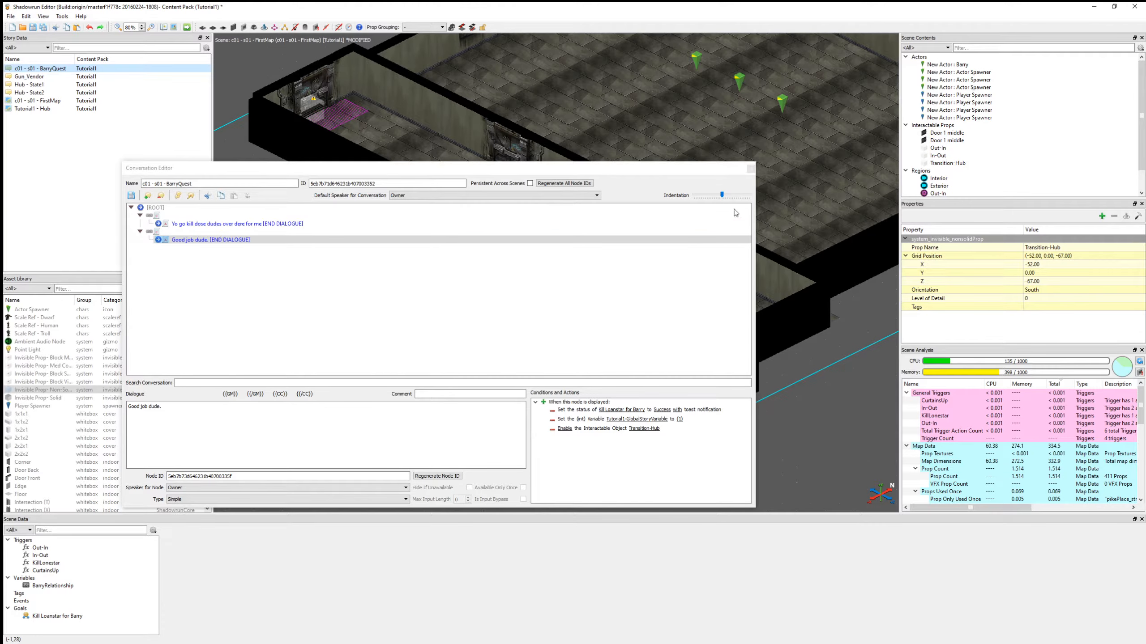
left_click(749, 169)
Review the interior rooms and the exterior street of FirstMap, ending with the Transition-Hub prop by the stairway selected.
middle_click_drag(396, 128, 554, 366)
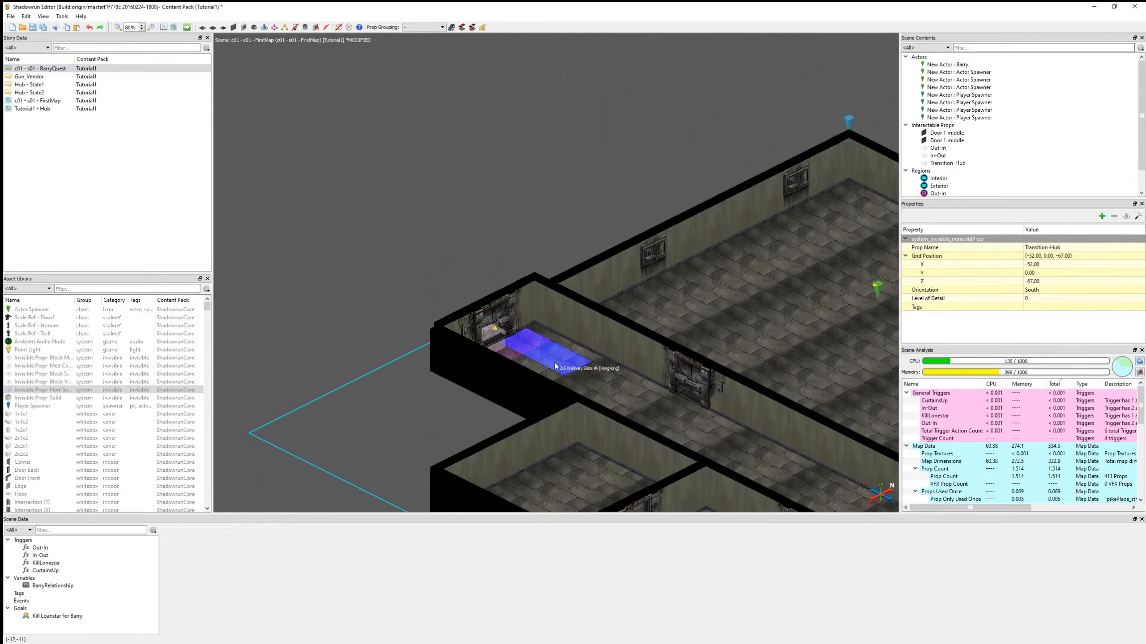
left_click(509, 270)
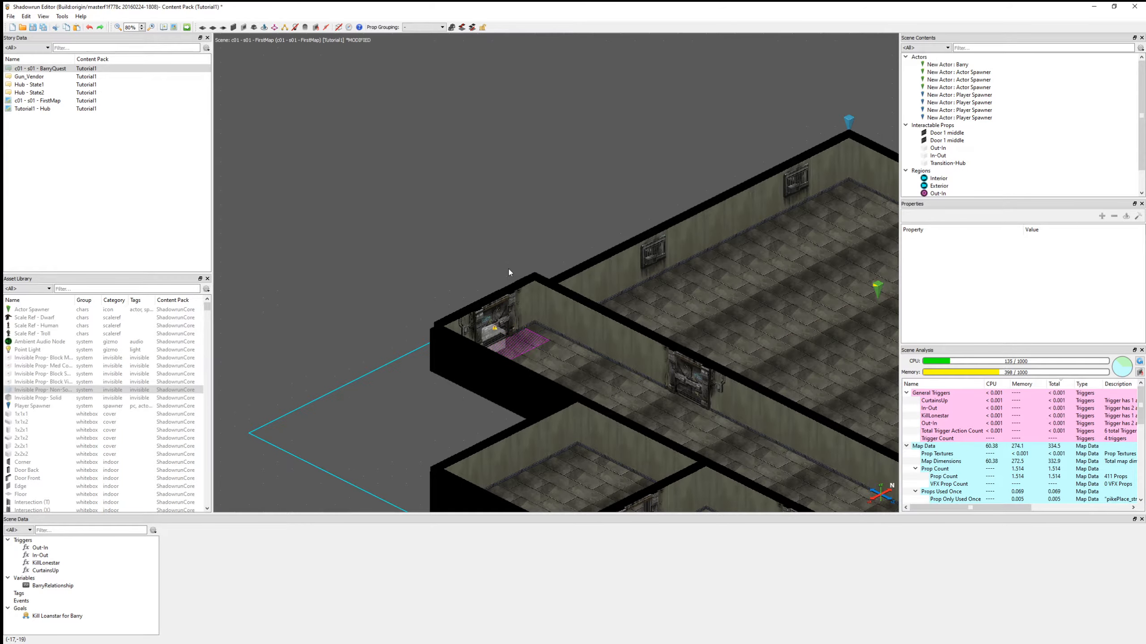
scroll(415, 266, "down", 3)
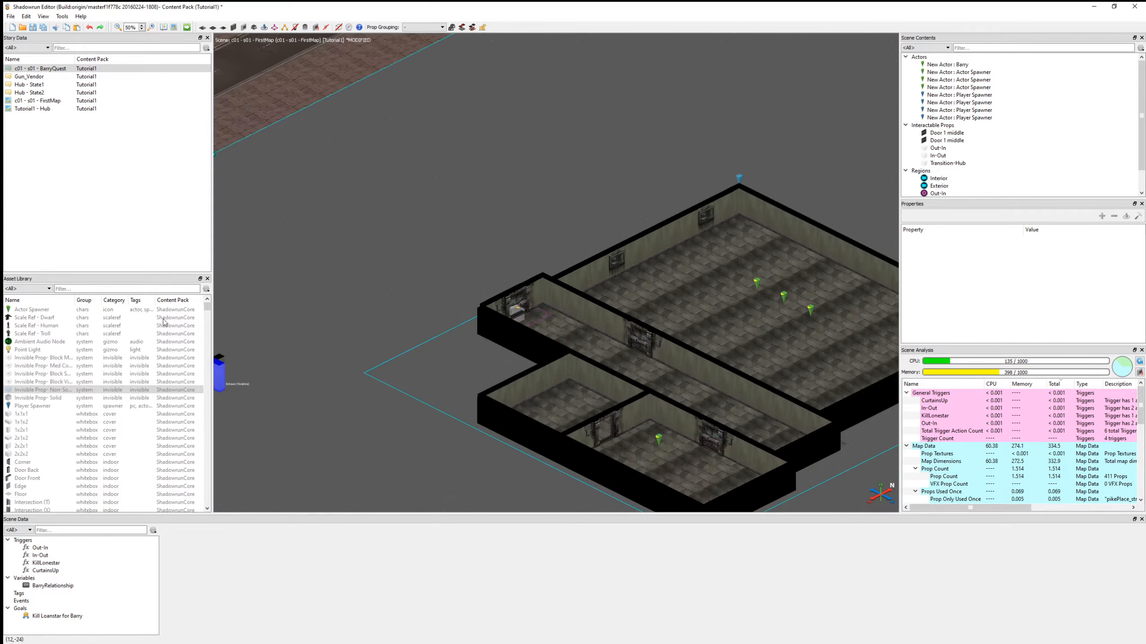
middle_click_drag(379, 232, 650, 206)
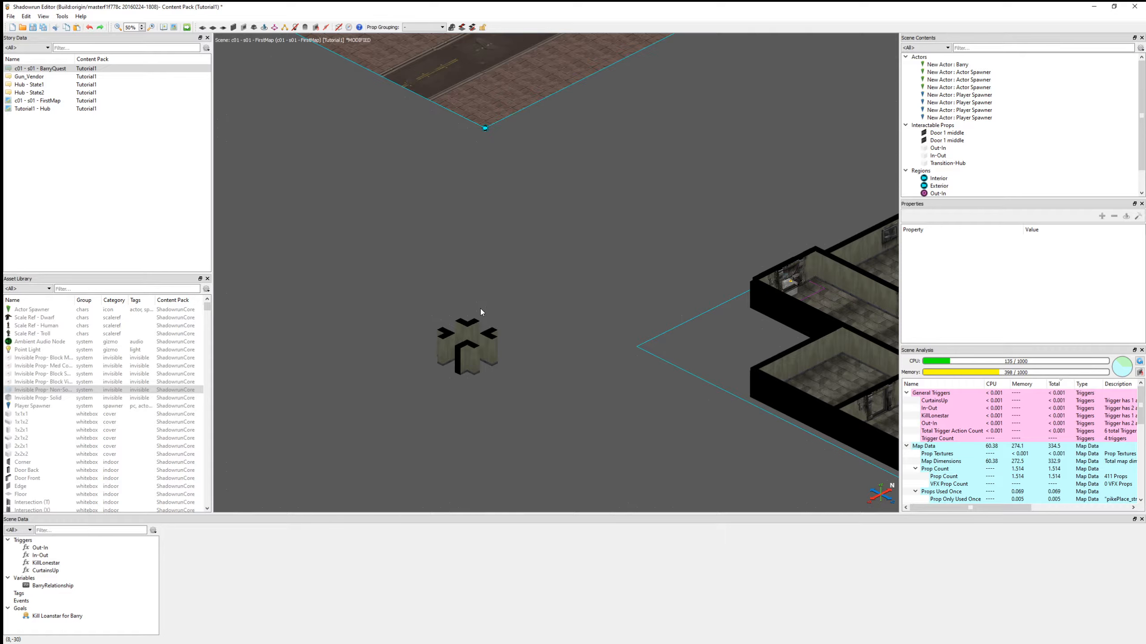
middle_click_drag(604, 68, 458, 361)
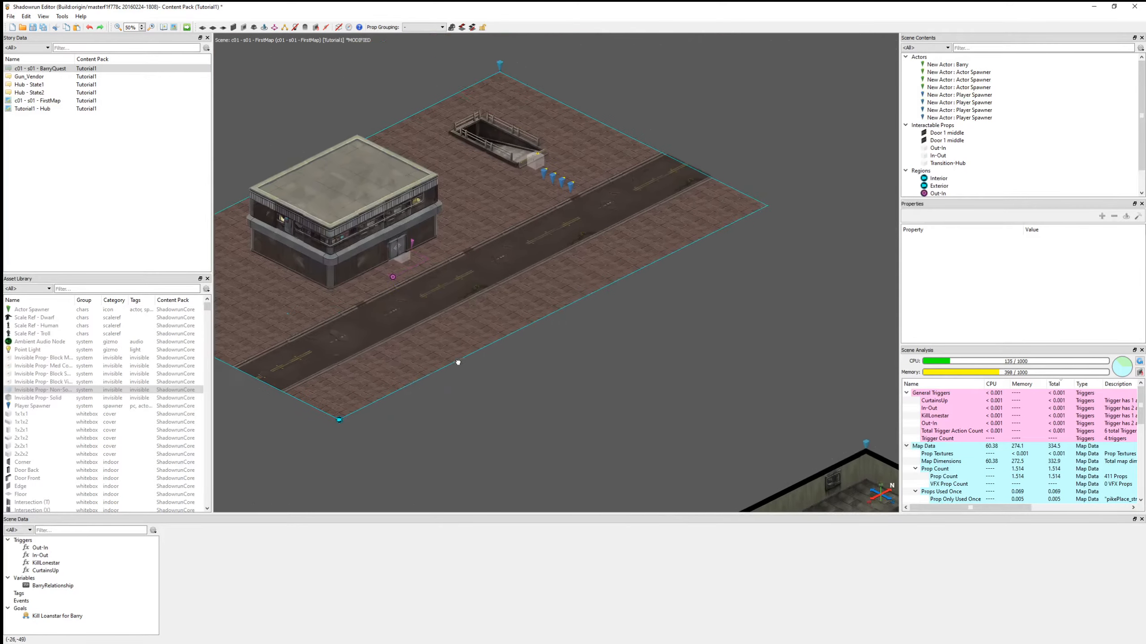
middle_click_drag(657, 422, 565, 203)
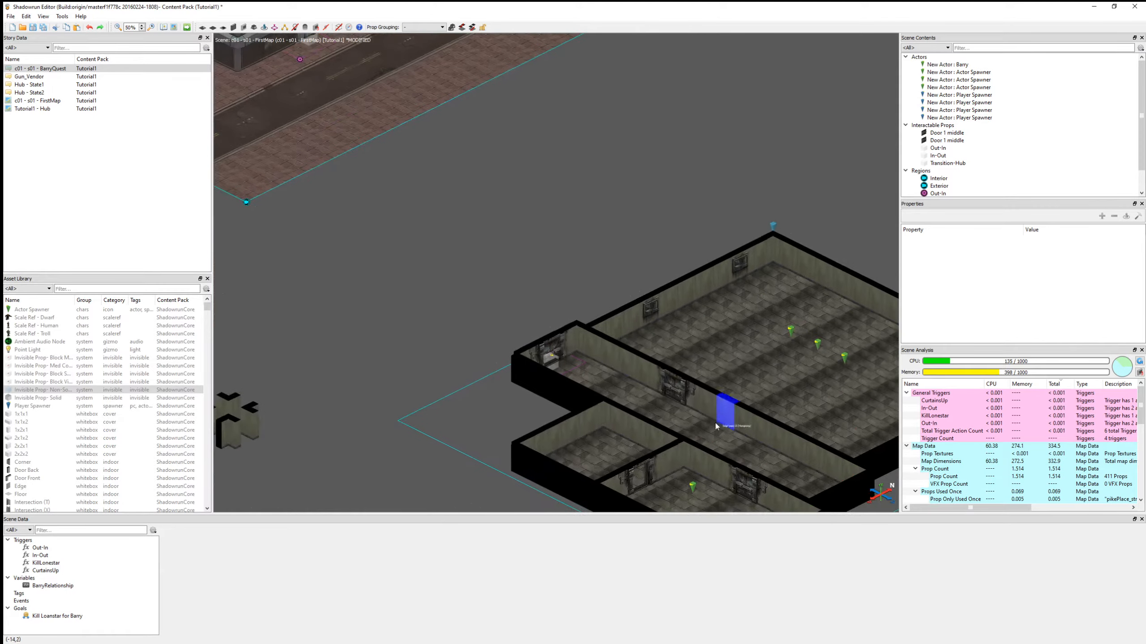
middle_click_drag(659, 218, 738, 426)
left_click(510, 154)
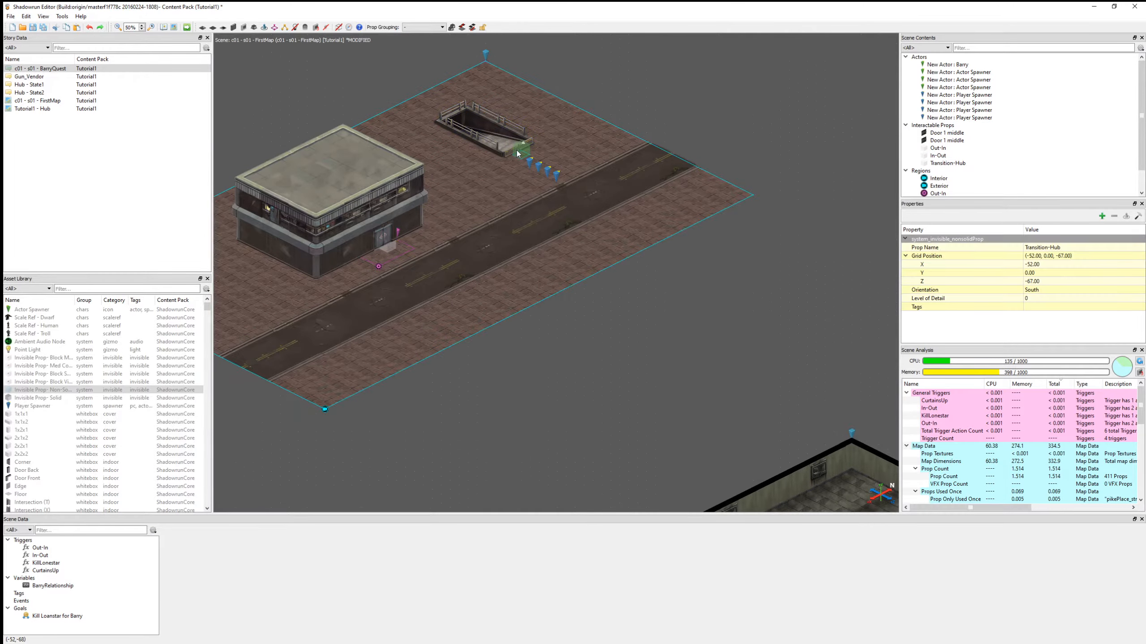
Save the FirstMap scene and open the Tutorial1 - Hub scene.
scroll(509, 152, "up", 5)
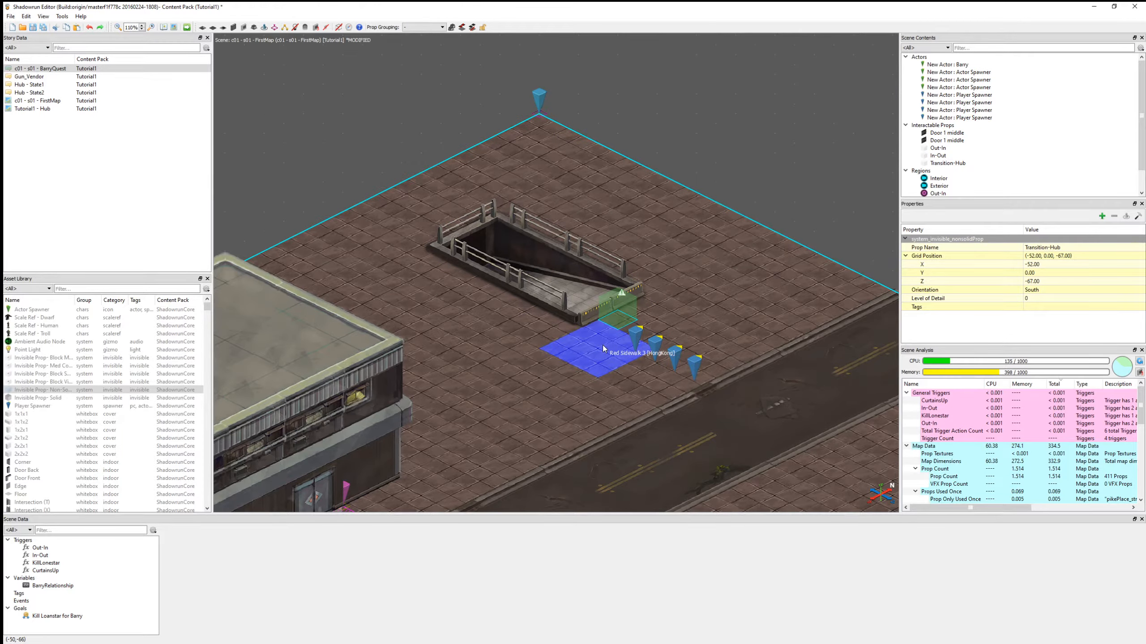
left_click(33, 28)
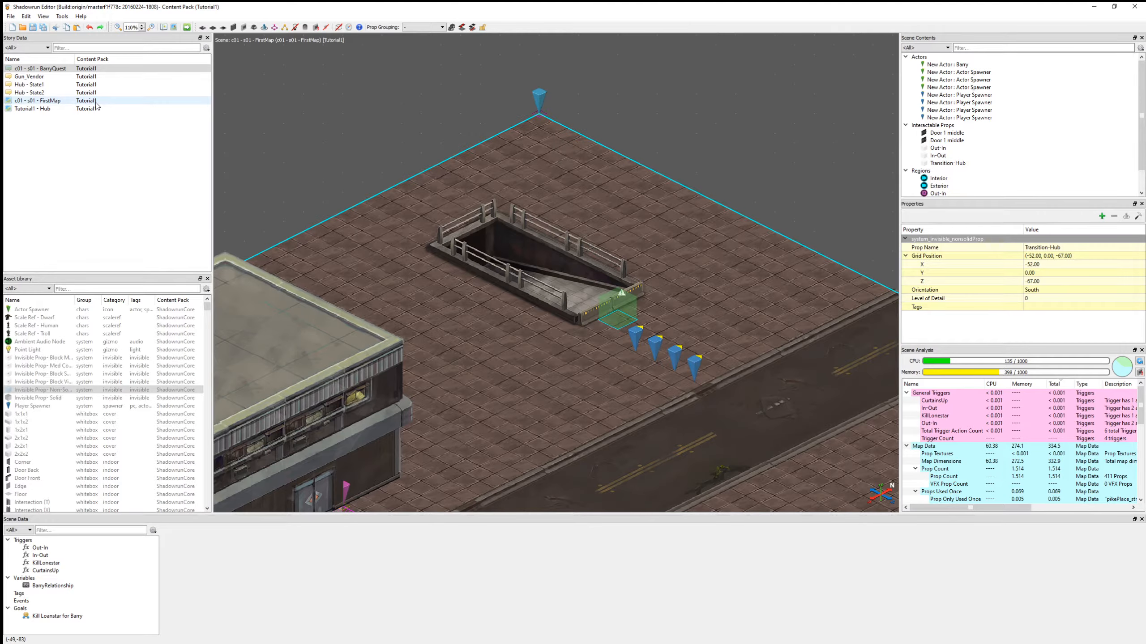
double_click(63, 109)
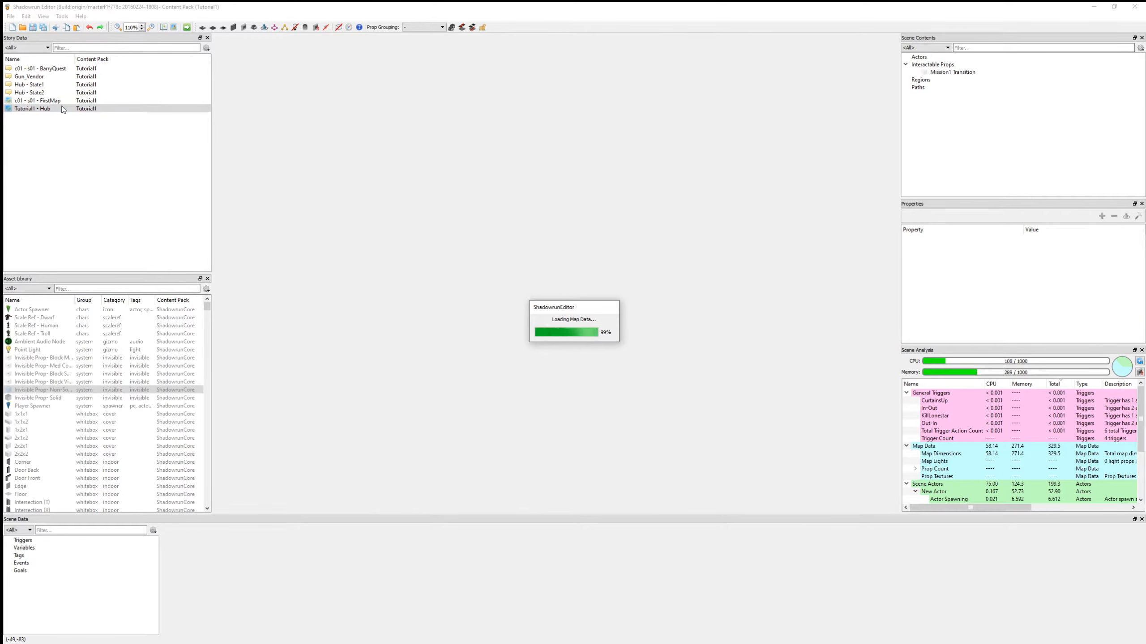
scroll(609, 225, "down", 5)
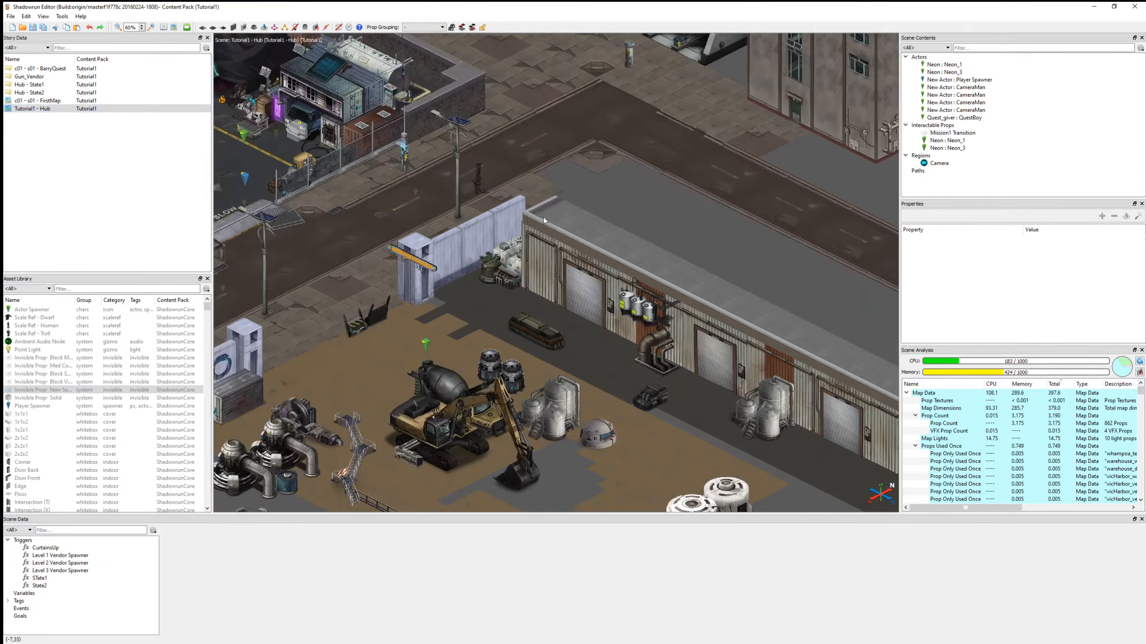
Launch a test run of the Hub scene with GlobalStoryVariable at 0 and the Load Main Character override.
left_click(186, 28)
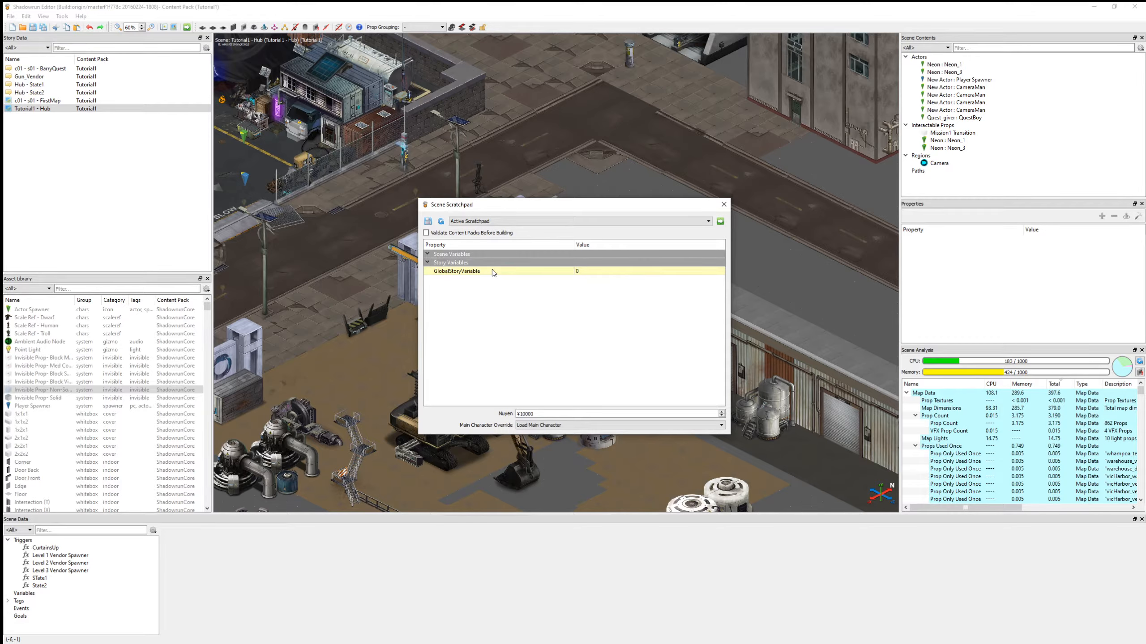
left_click(597, 270)
left_click(599, 296)
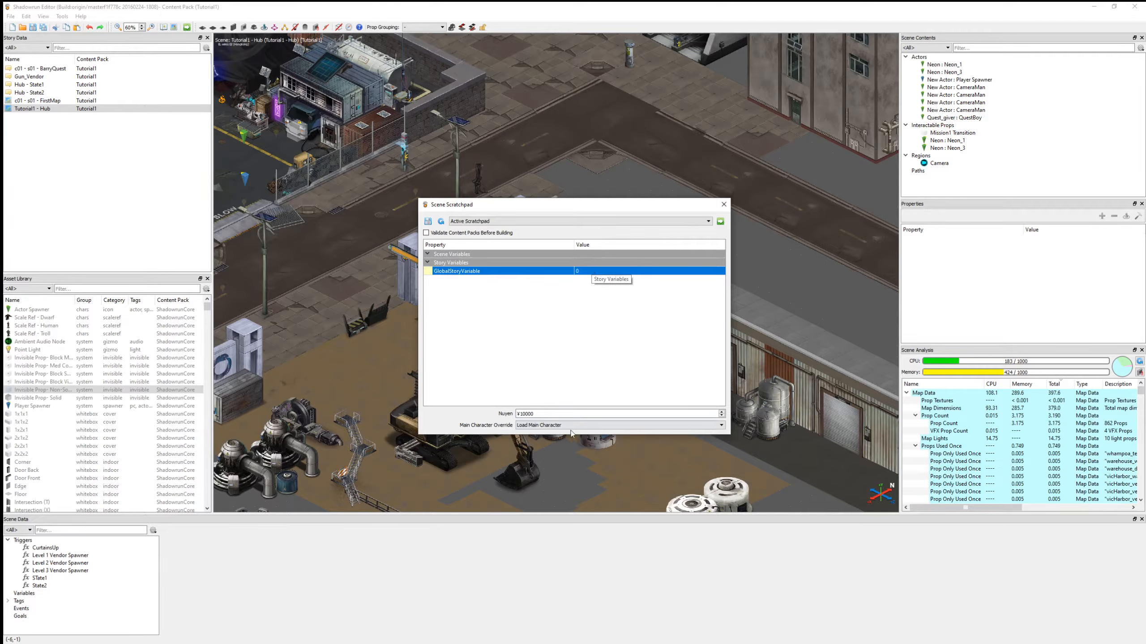
left_click(553, 425)
left_click(553, 425)
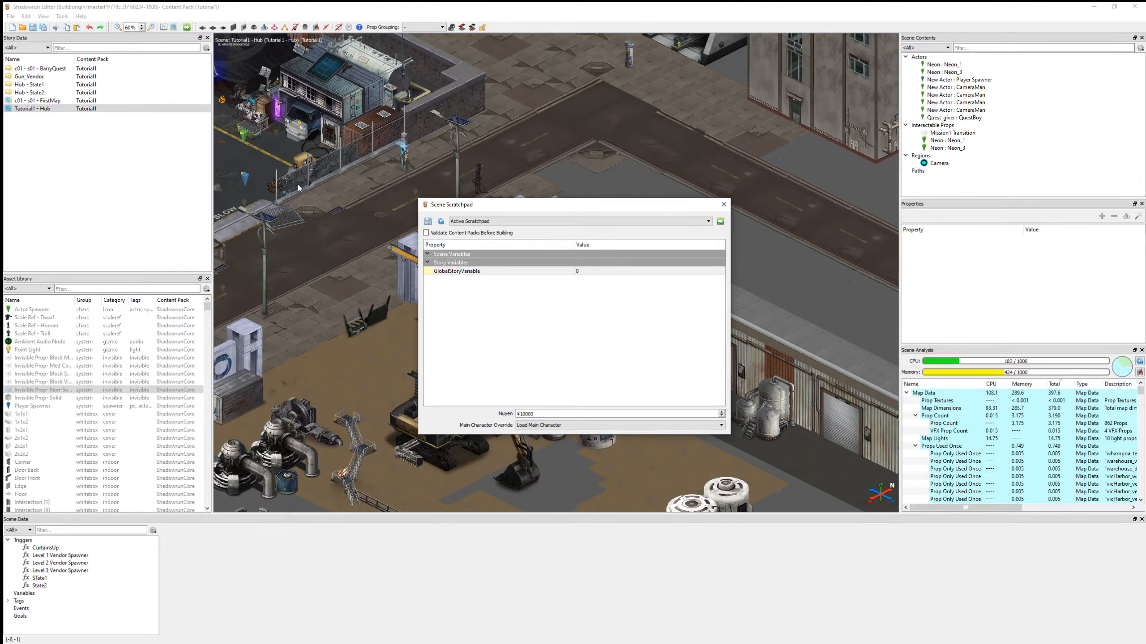
left_click(721, 221)
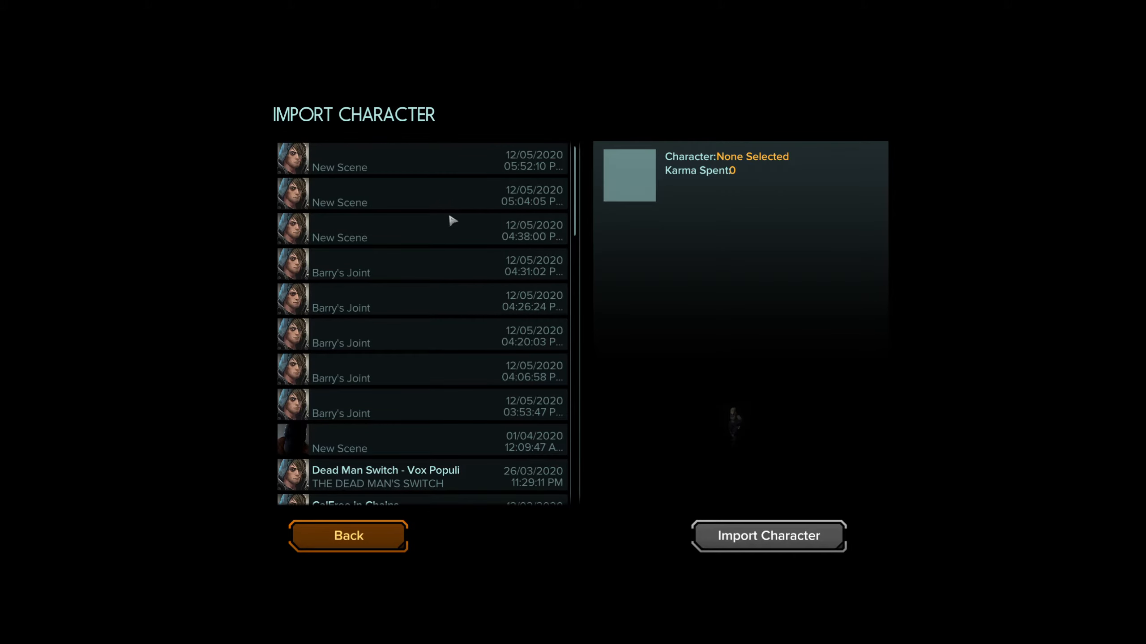
Import a character from the list of existing saves and continue into the New Scene hub.
left_click_drag(579, 166, 598, 280)
left_click(453, 357)
left_click(813, 529)
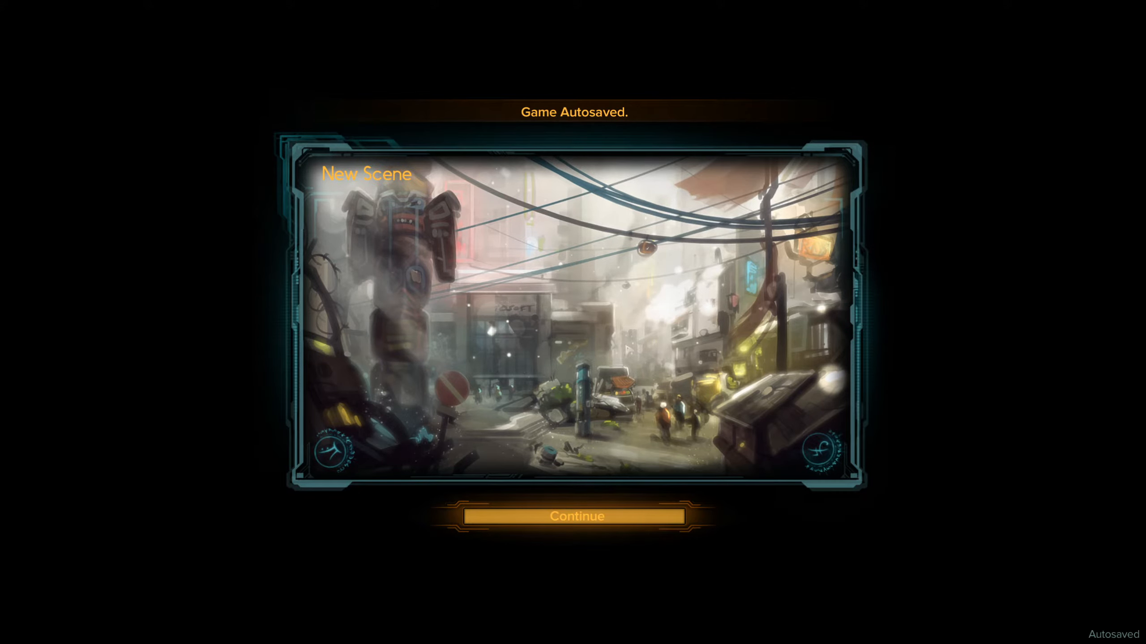
left_click(568, 520)
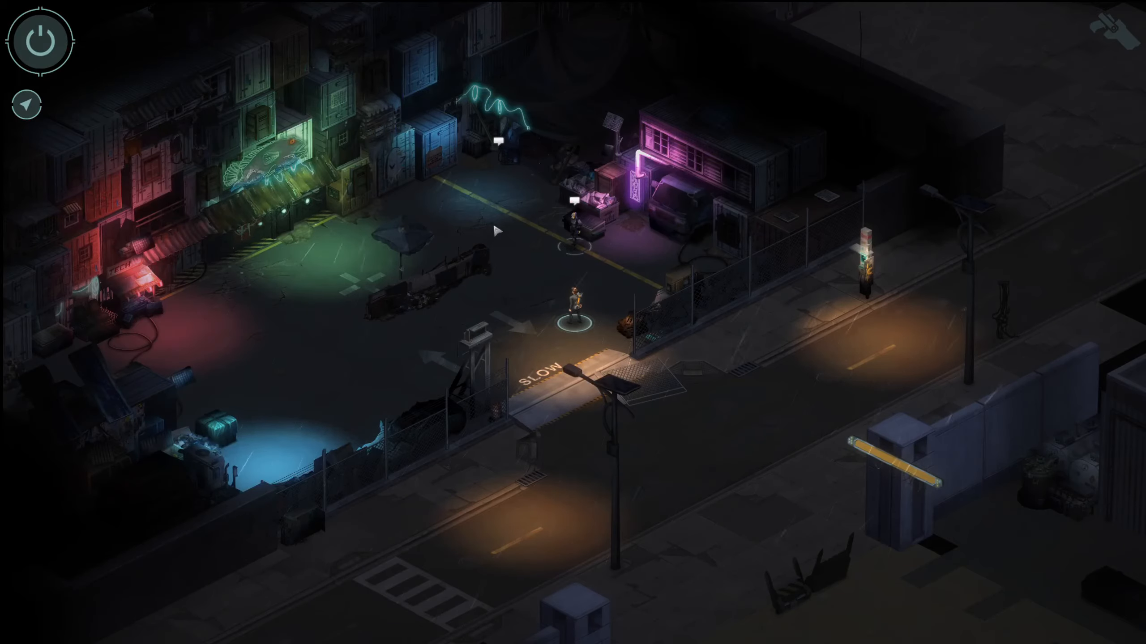
Walk through the hub to the Quest_giver, start the conversation and finish the "Go see Barry" dialogue.
scroll(491, 218, "up", 5)
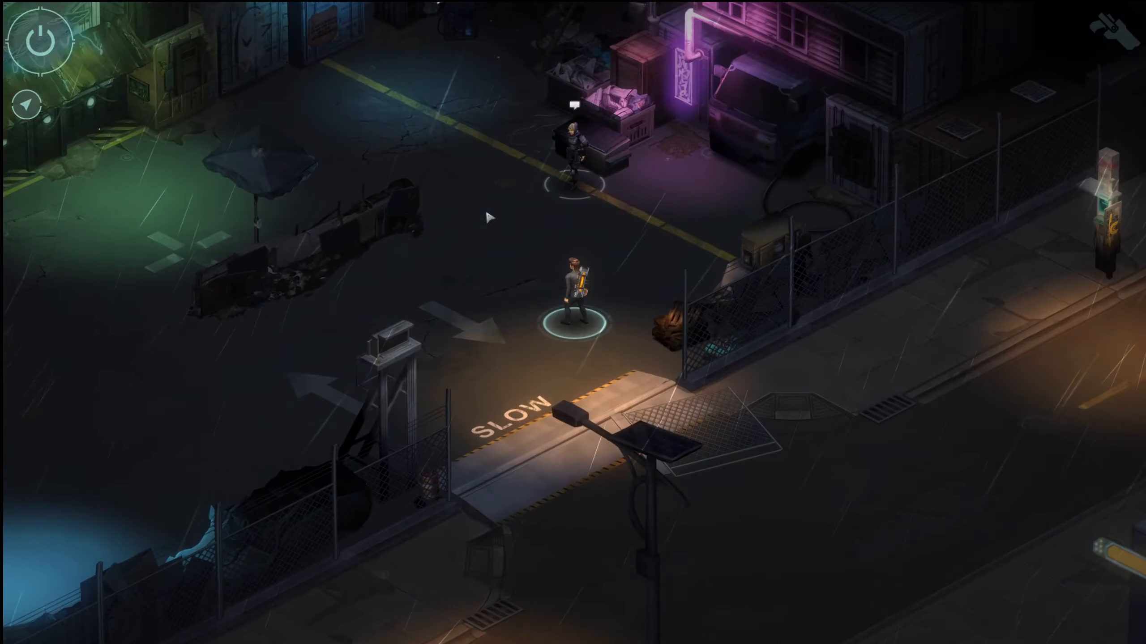
mouse_move(490, 218)
left_mouse_down()
mouse_move(511, 402)
mouse_move(462, 263)
mouse_move(464, 299)
left_mouse_up()
left_click(493, 347)
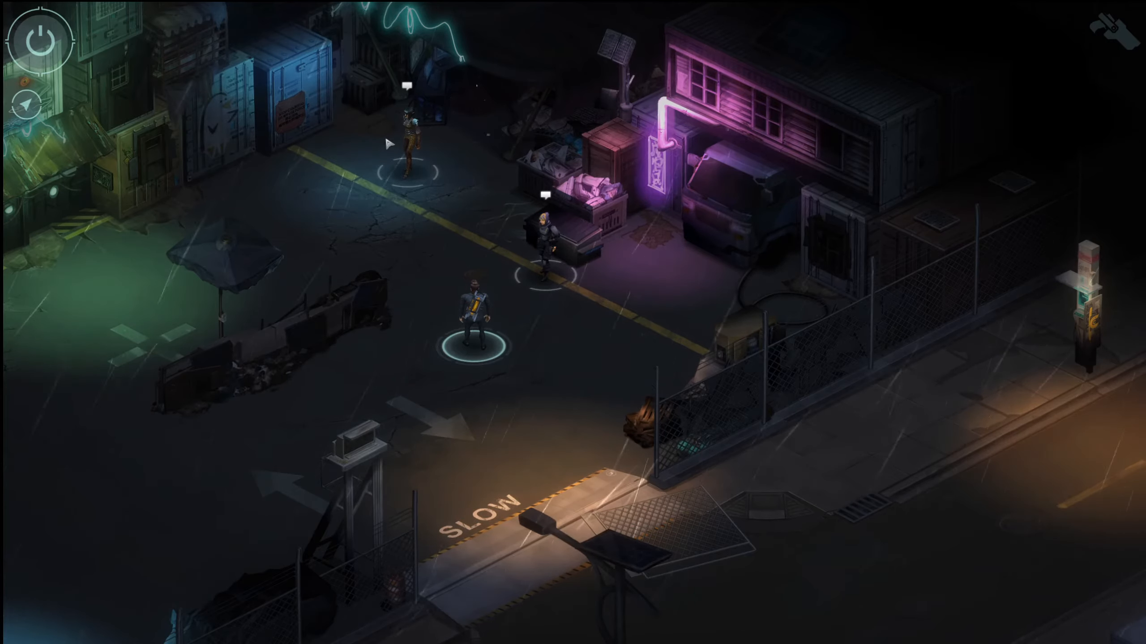
left_click_drag(376, 227, 424, 316)
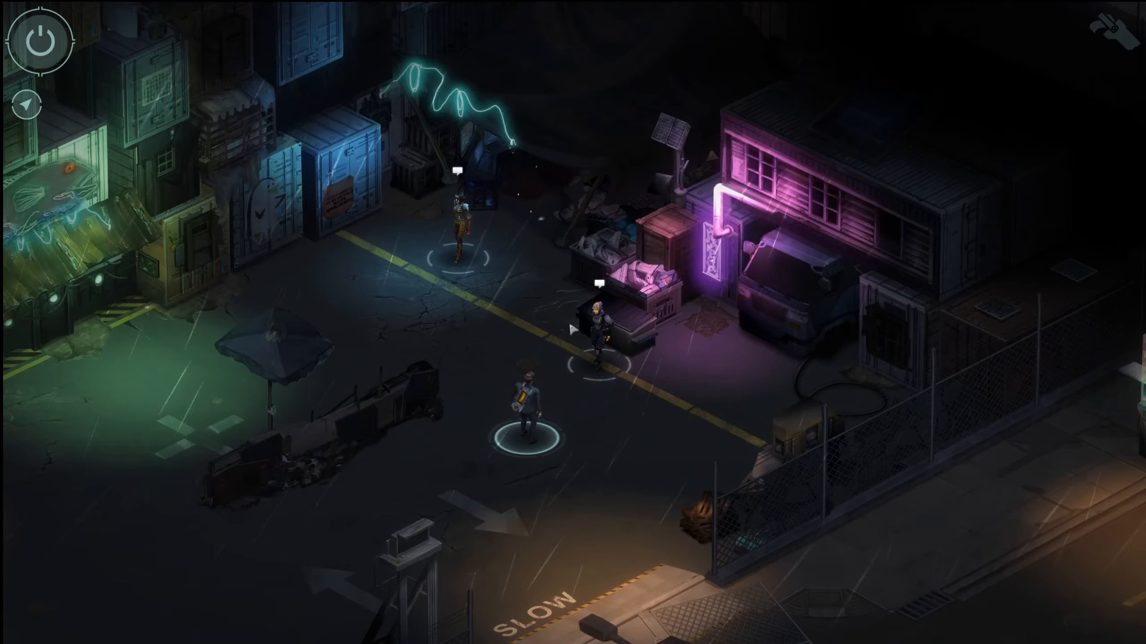
left_click(611, 362)
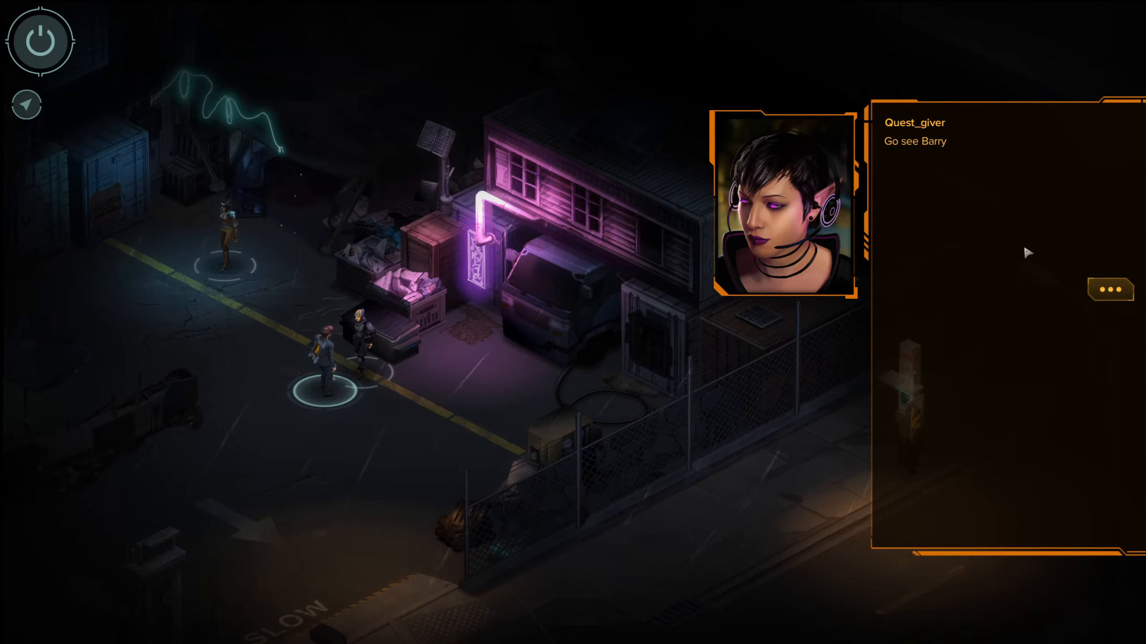
left_click(1110, 299)
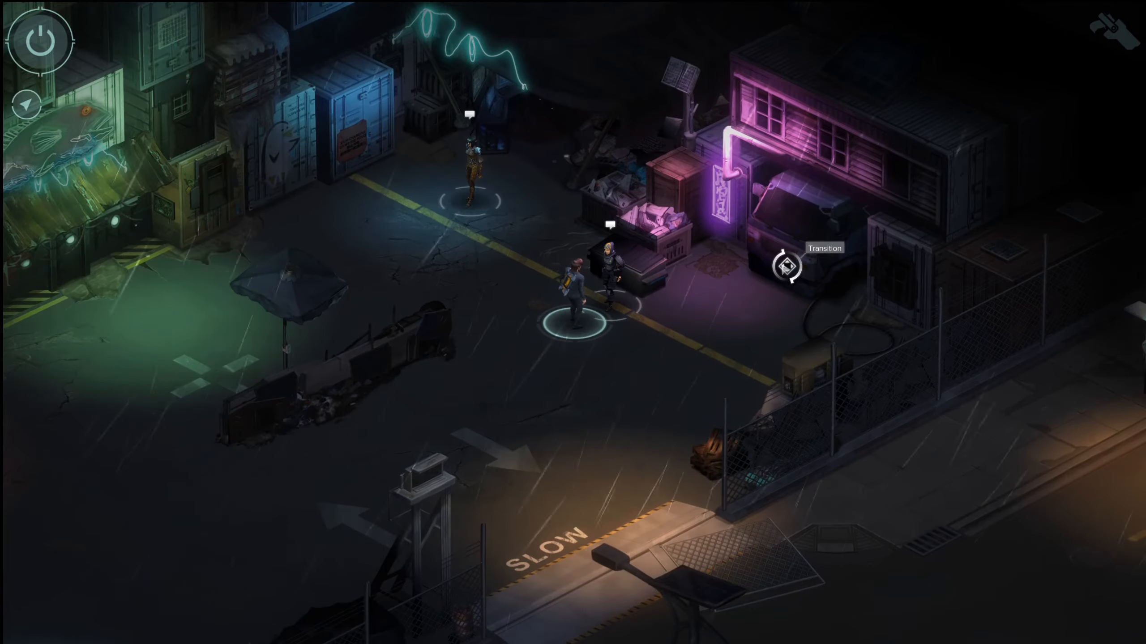
Test the Transition marker by the parked van by opening its travel prompt and declining the trip.
left_click_drag(723, 309, 655, 336)
left_click(655, 336)
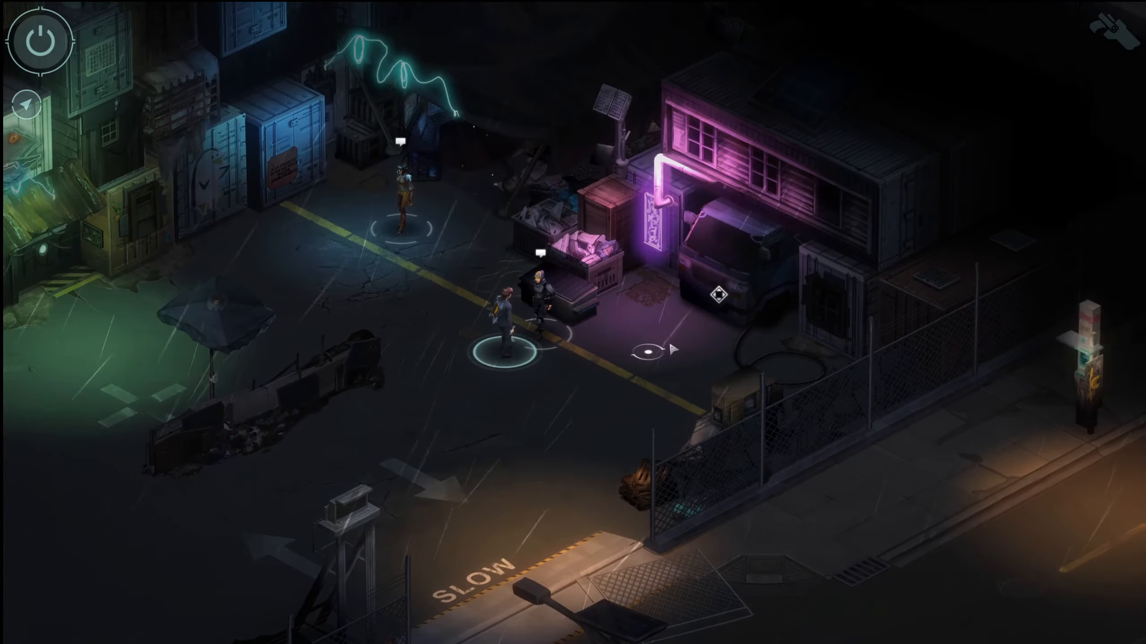
left_click(714, 297)
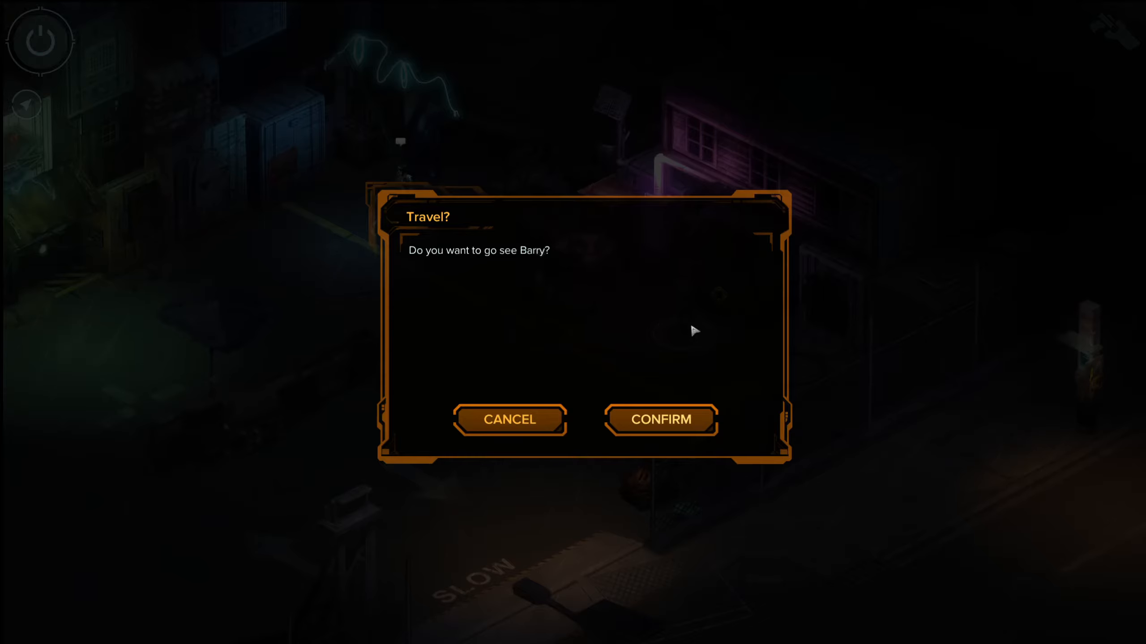
left_click(558, 427)
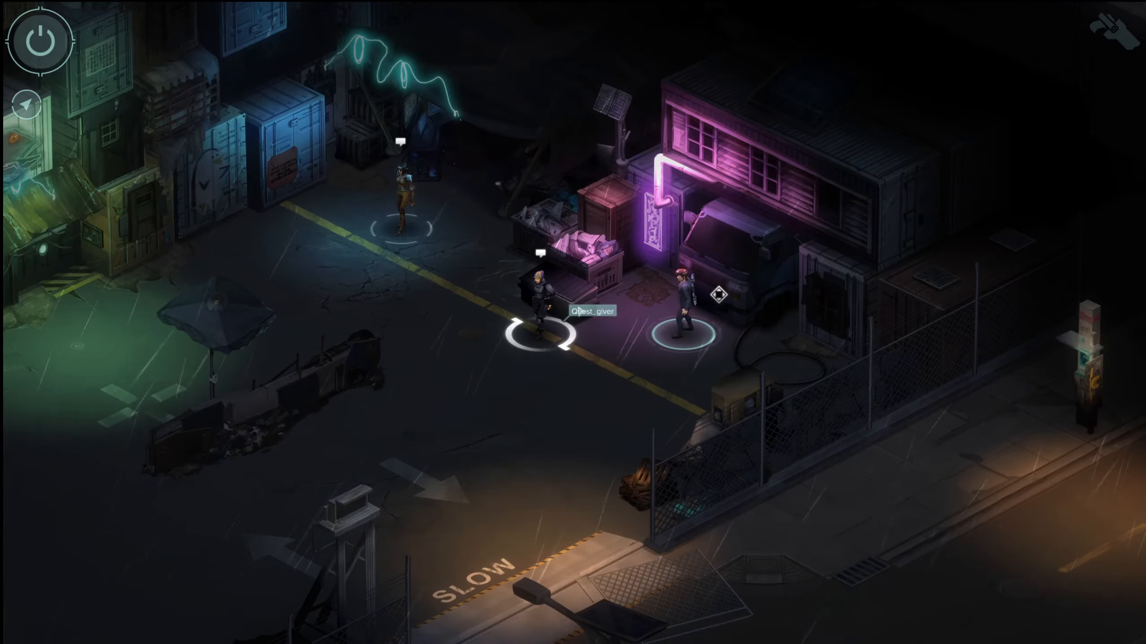
Use the van's Transition again, confirm travelling to see Barry, and continue past the Barry's Joint loading screen.
left_click(714, 299)
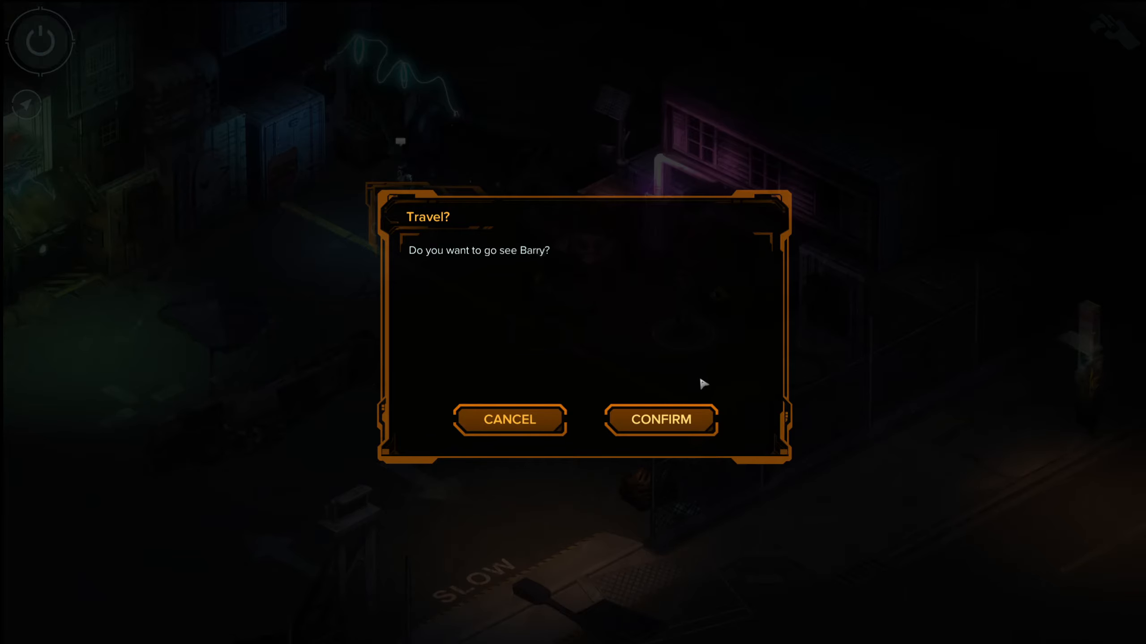
left_click(686, 418)
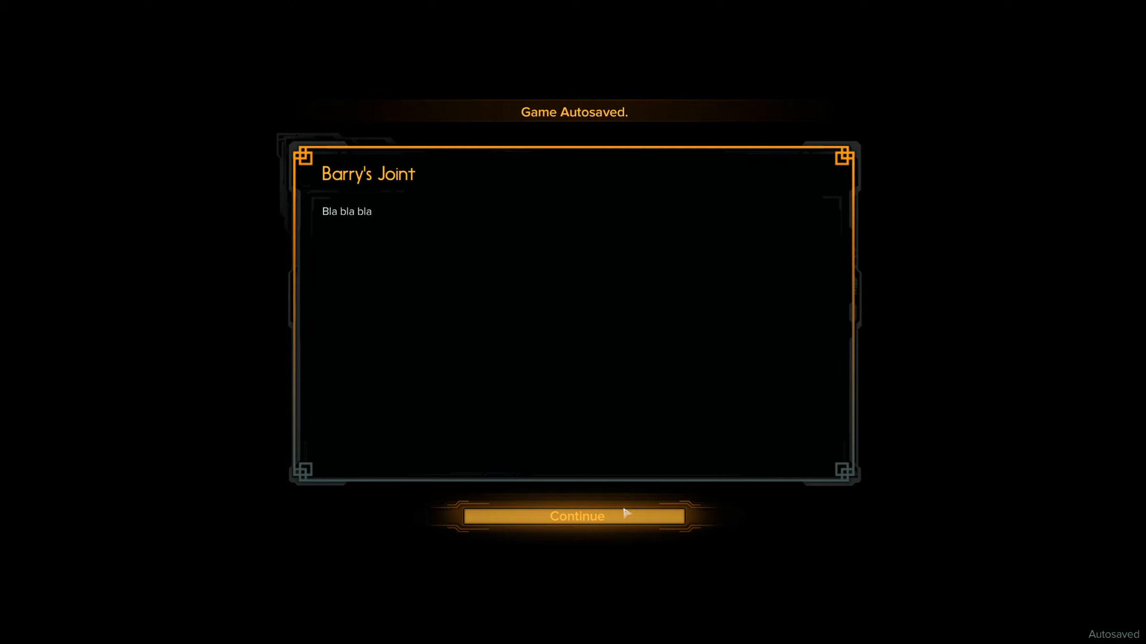
left_click(625, 515)
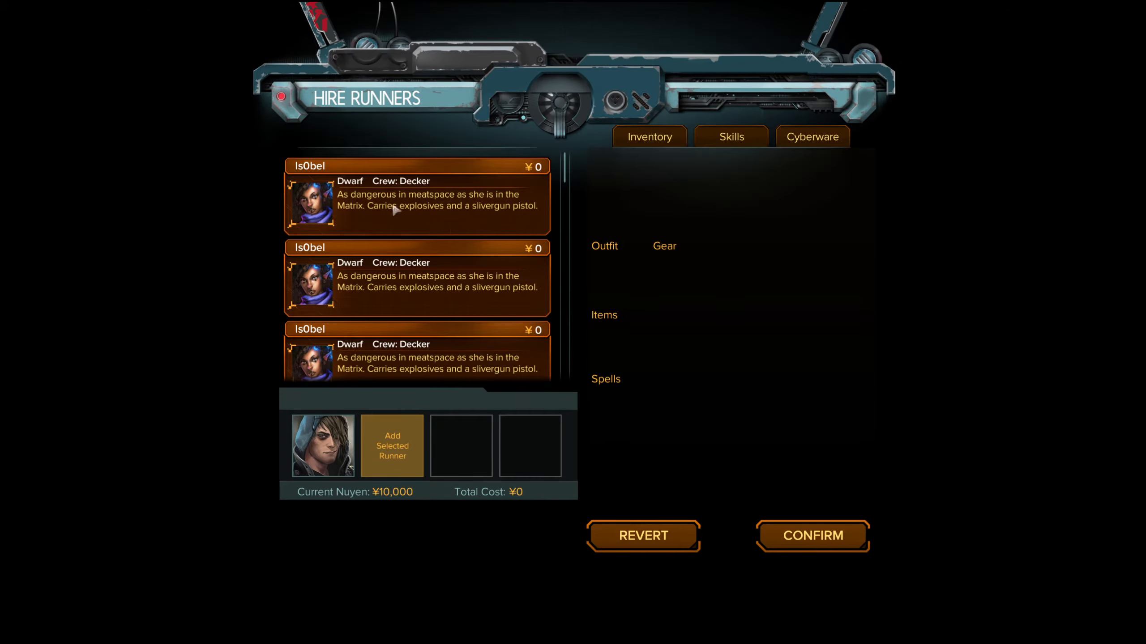
Add Is0bel and a second runner to the team and browse the hire list down to Duncan's entries.
left_click(394, 209)
scroll(440, 244, "down", 2)
double_click(437, 272)
scroll(435, 270, "down", 5)
left_click(437, 270)
double_click(441, 305)
scroll(440, 304, "down", 5)
scroll(444, 309, "down", 3)
left_click(444, 310)
scroll(443, 309, "down", 5)
left_click(444, 309)
scroll(456, 295, "down", 3)
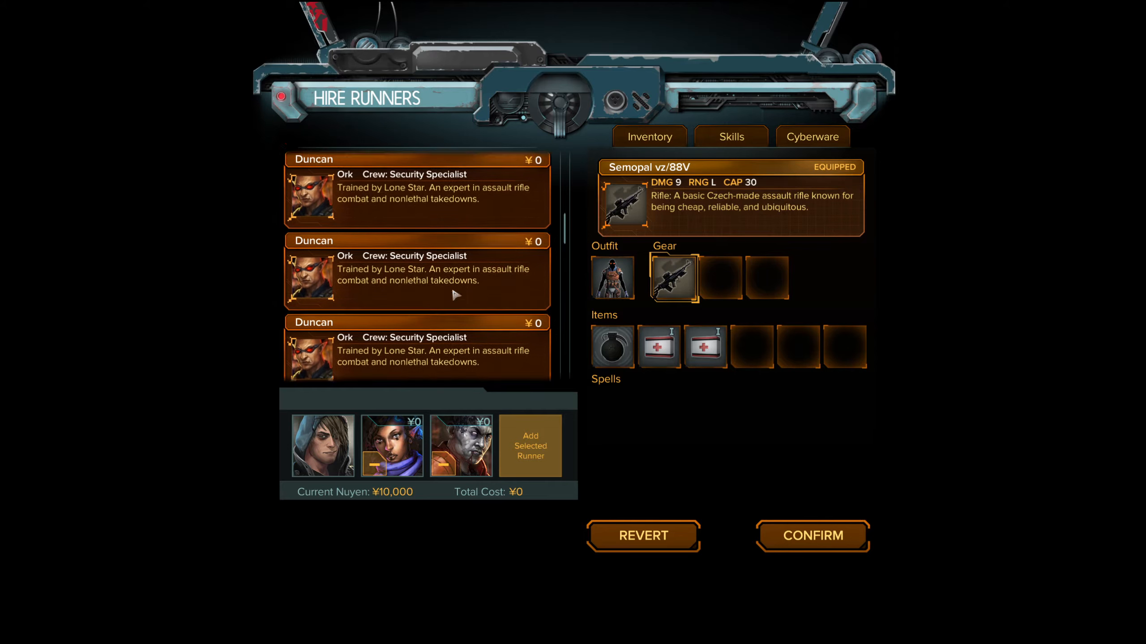
Add Duncan with the FN HAR rifle to the last team slot and confirm the hired runners.
left_click(456, 293)
double_click(455, 258)
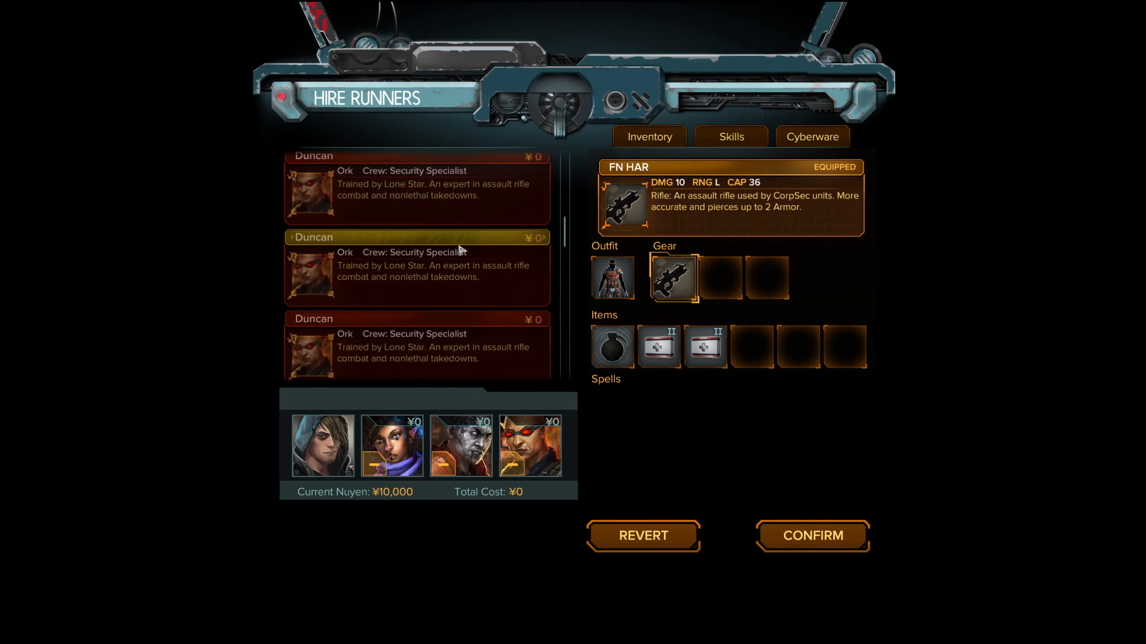
left_click(840, 541)
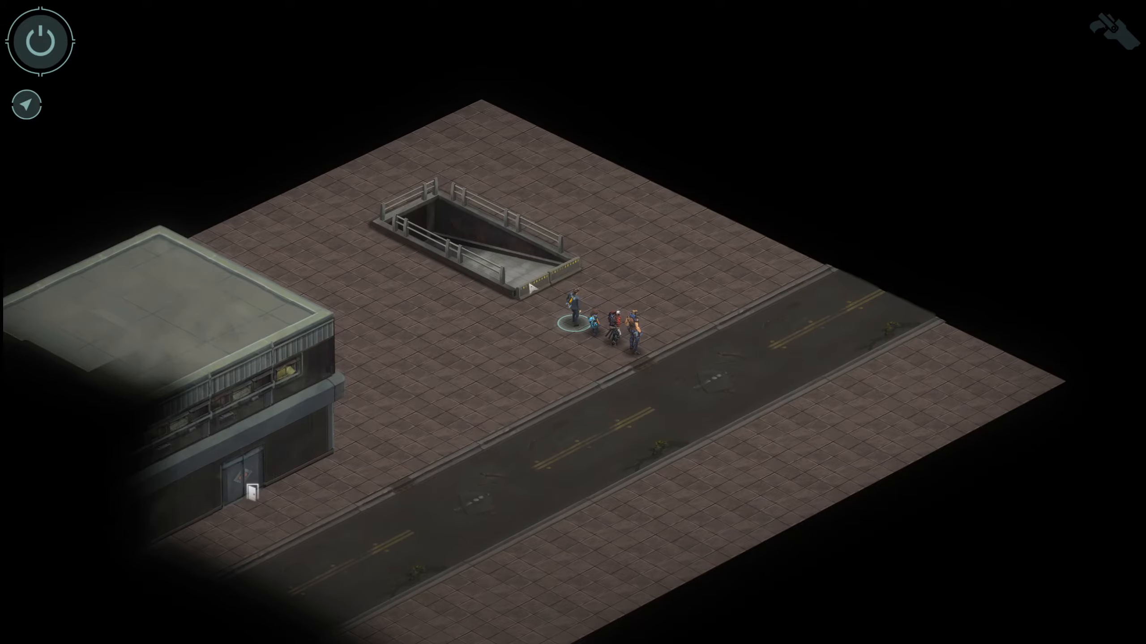
Lead the team through the building's street door, along the corridor and through the lower door into Barry's room.
left_click(478, 485)
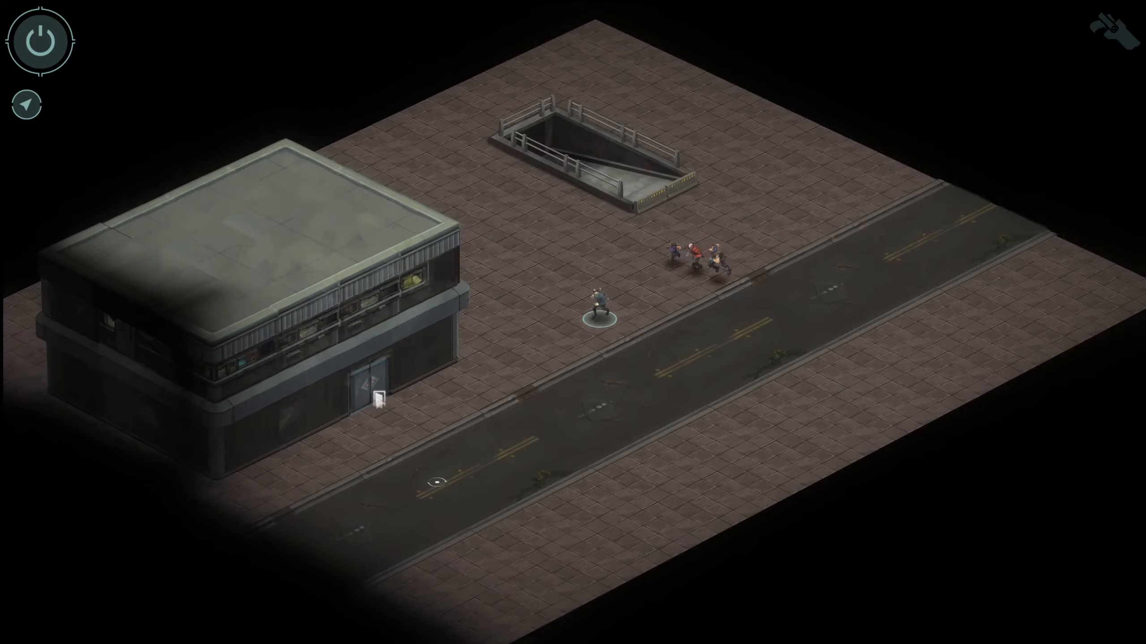
left_click(380, 401)
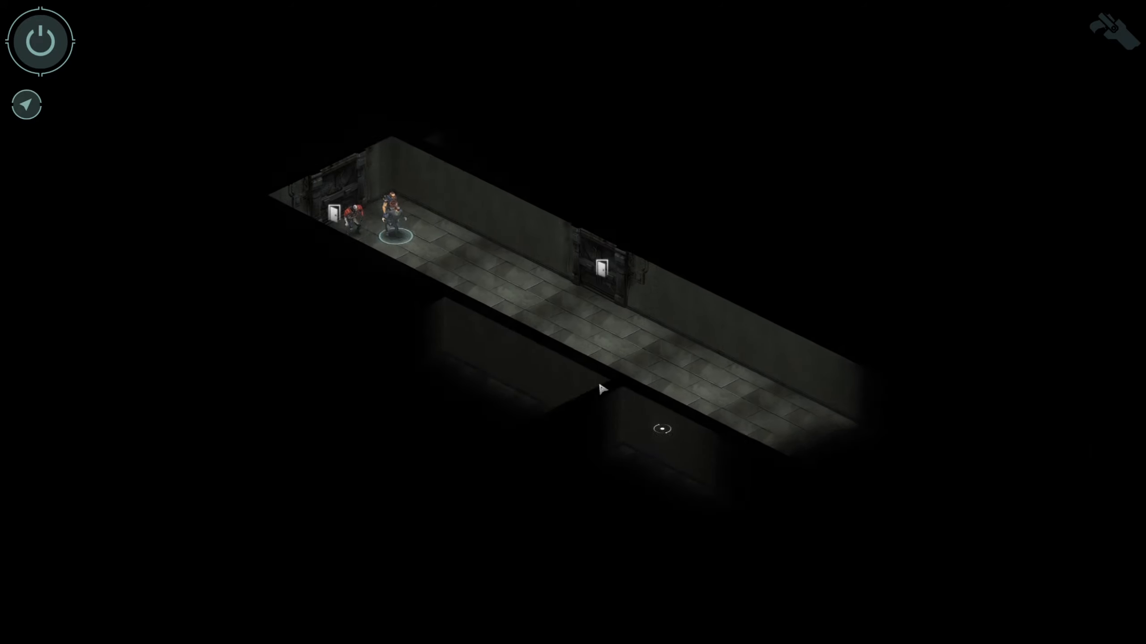
left_click_drag(602, 389, 404, 310)
left_click(624, 447)
left_click_drag(624, 446, 544, 402)
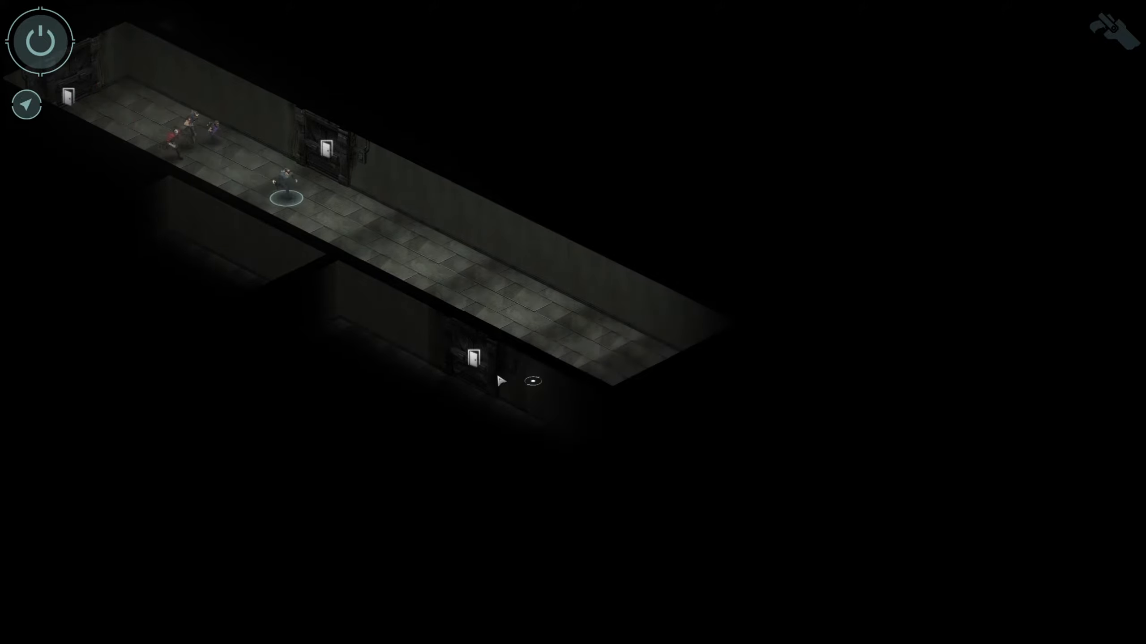
left_click(474, 359)
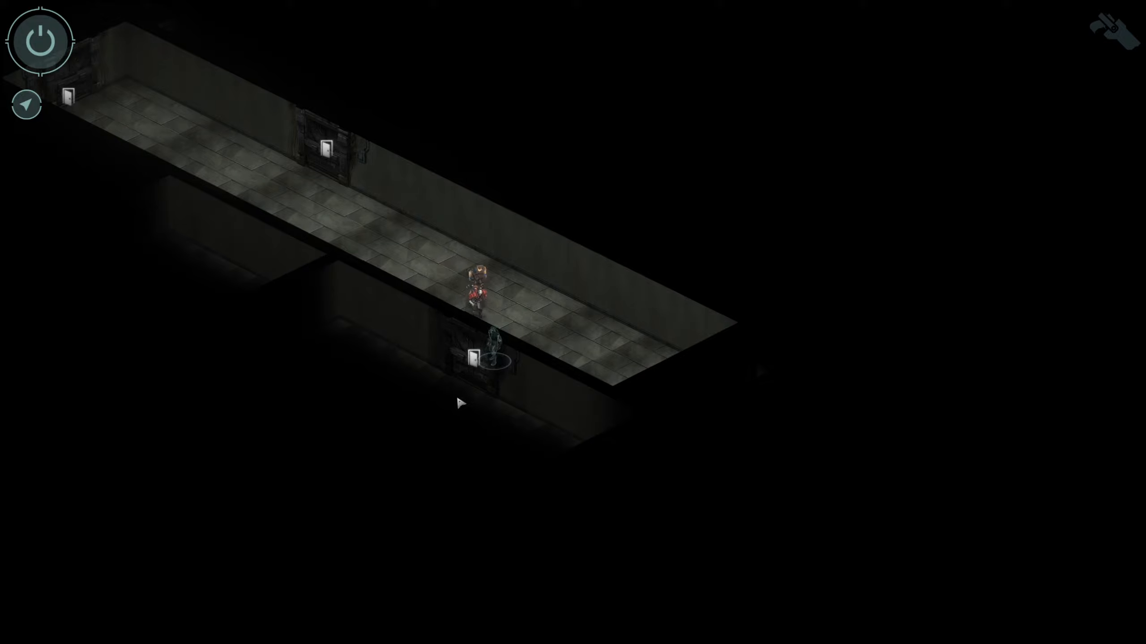
left_click(436, 411)
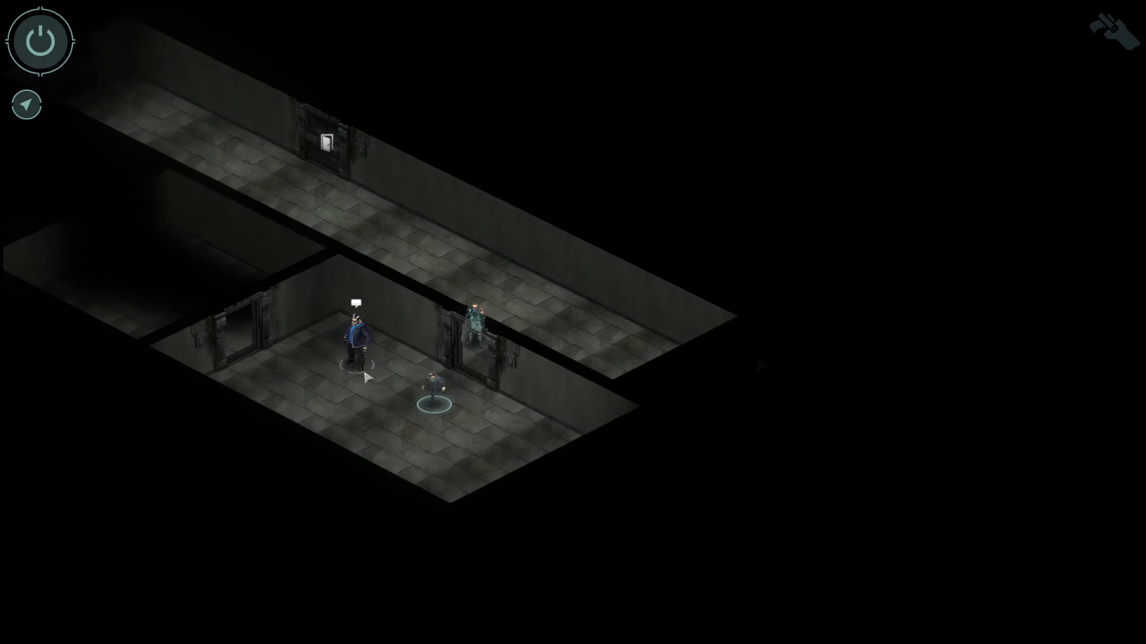